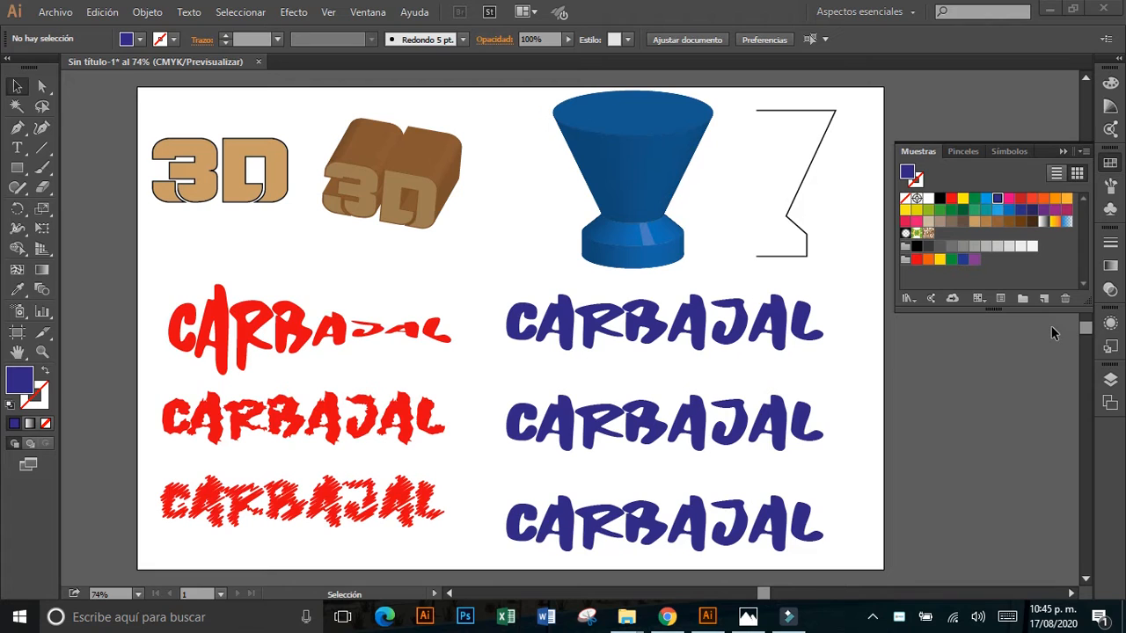
Try a custom rotation of -17°, 3°, 0° for the flat 3D text in 3D Extrude & Bevel, review the surface options, and cancel.
{"action": "left_click", "coordinate": [245, 154]}
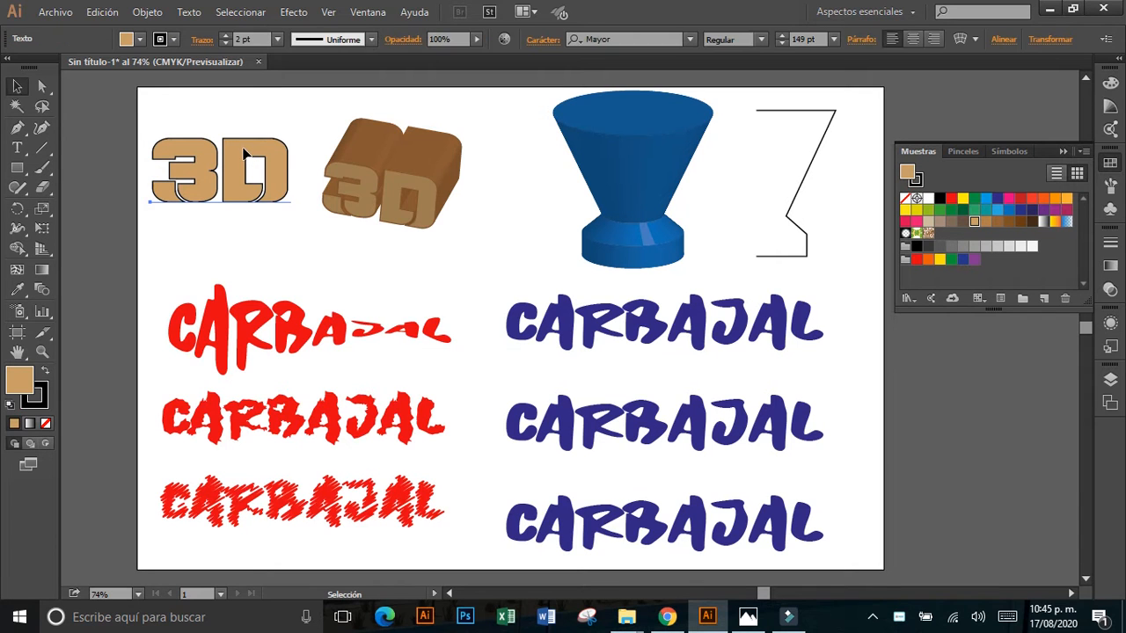
{"action": "left_click", "coordinate": [292, 14]}
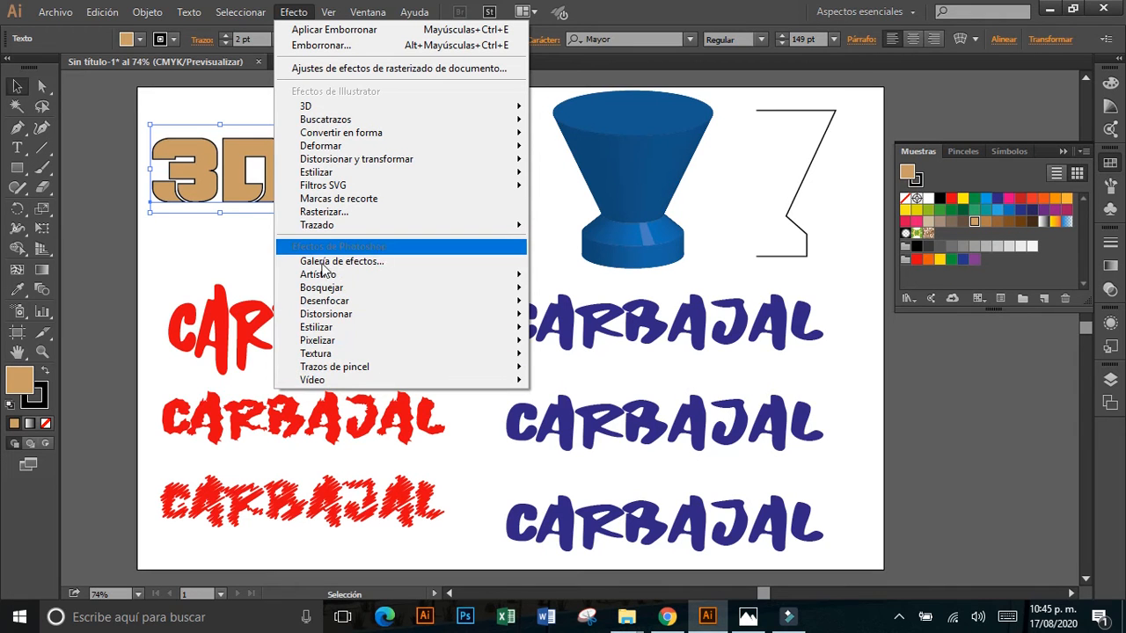
{"action": "mouse_move", "coordinate": [351, 373]}
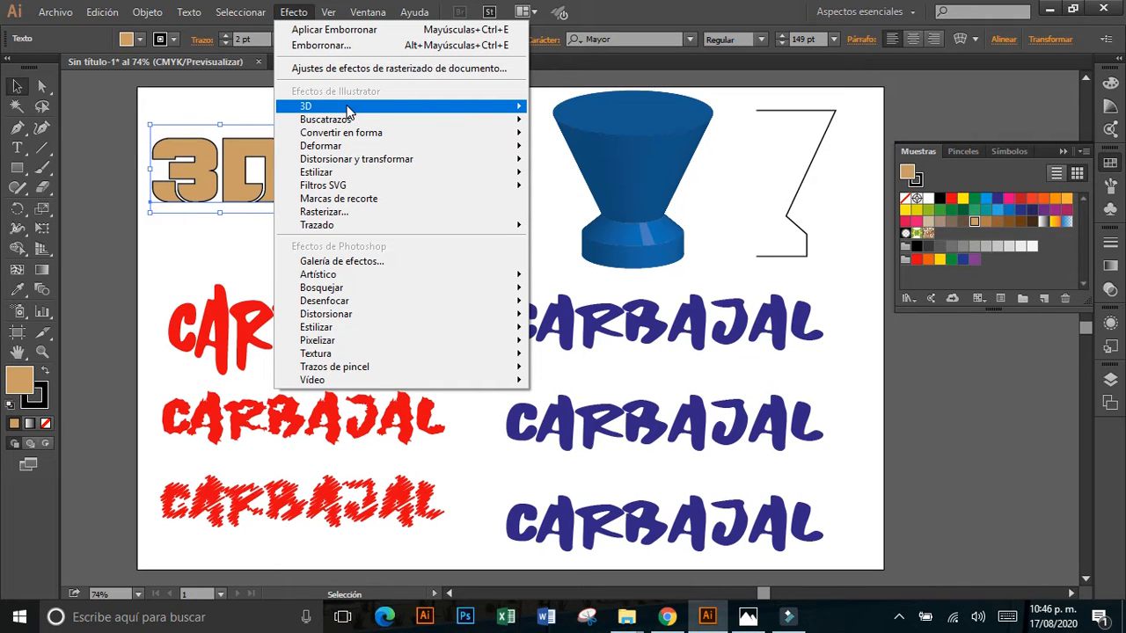
{"action": "mouse_move", "coordinate": [349, 111]}
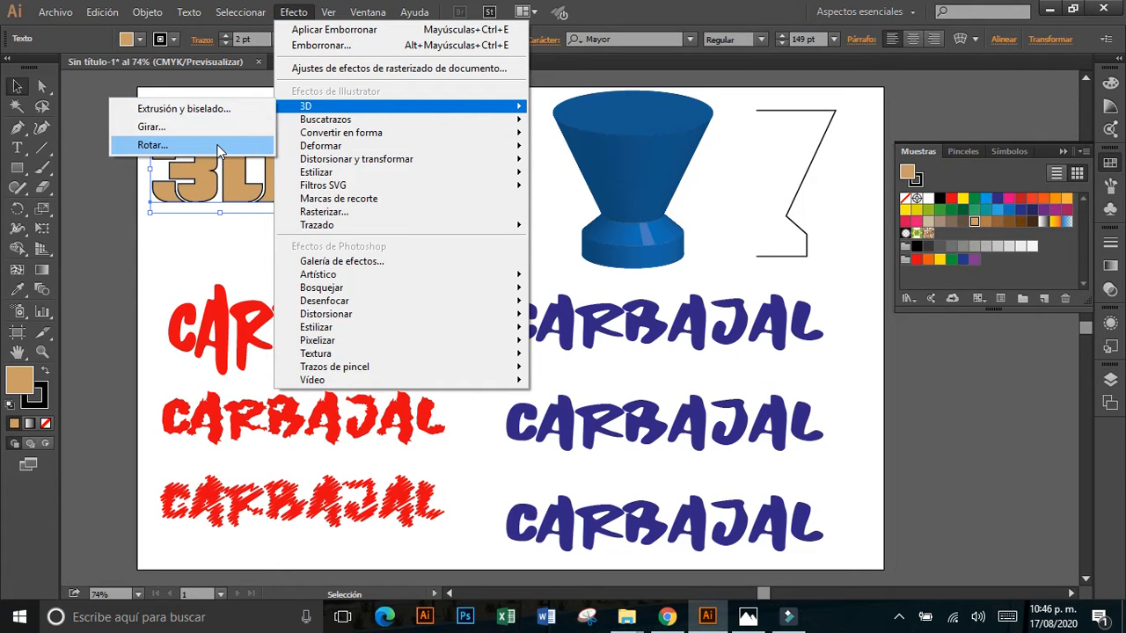
{"action": "left_click", "coordinate": [226, 110]}
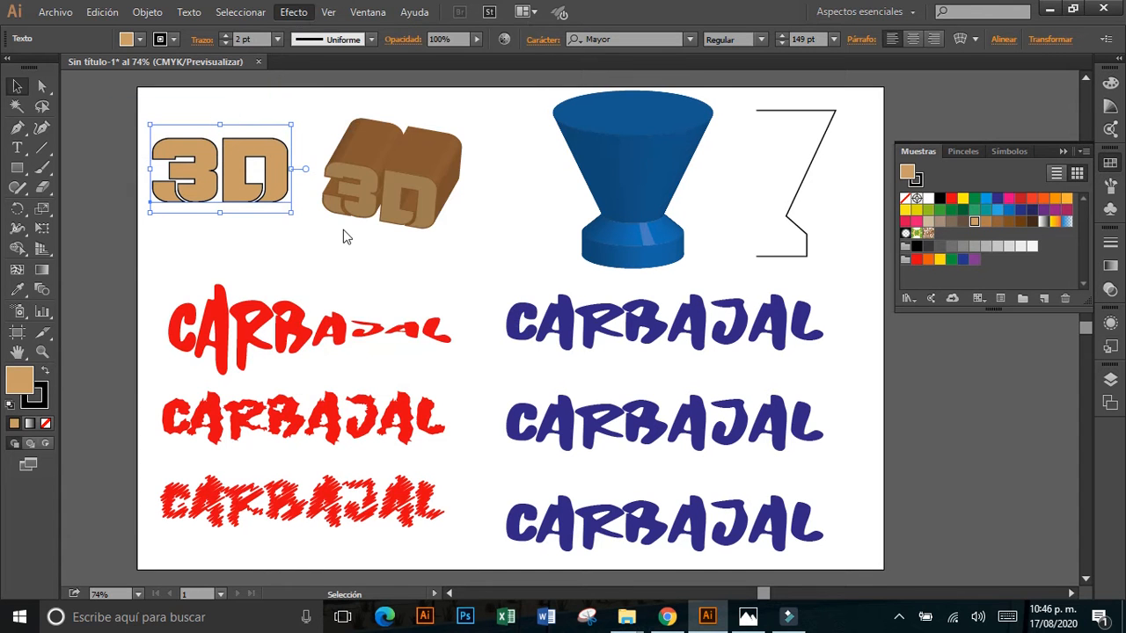
{"action": "left_click_drag", "start_coordinate": [280, 160], "coordinate": [773, 112]}
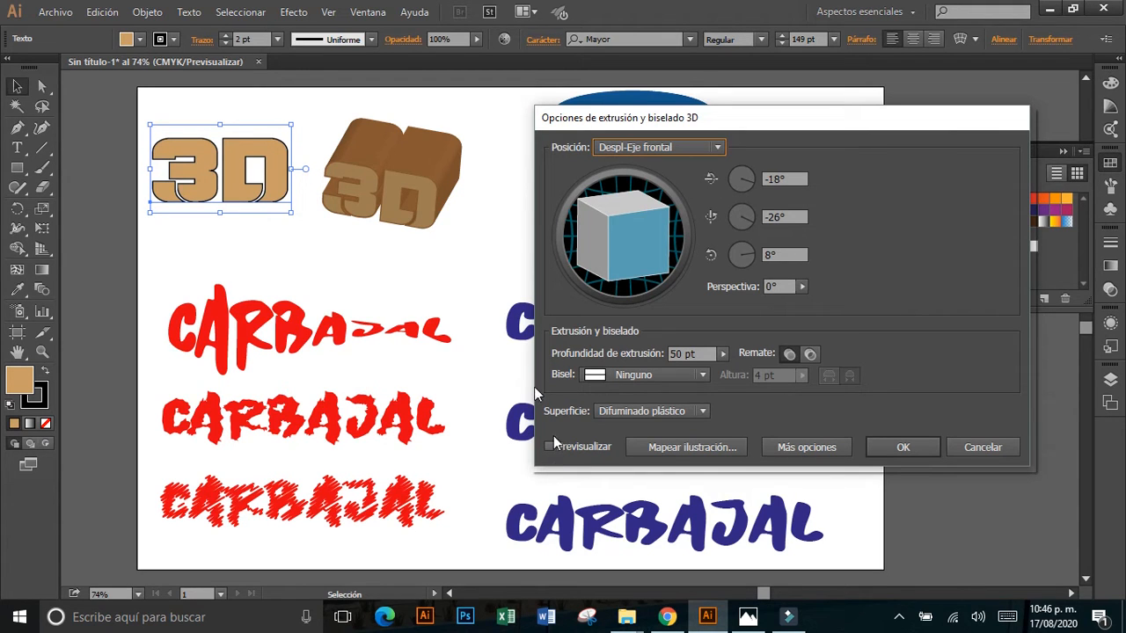
{"action": "mouse_move", "coordinate": [627, 252]}
{"action": "left_mouse_down"}
{"action": "mouse_move", "coordinate": [607, 255]}
{"action": "mouse_move", "coordinate": [611, 264]}
{"action": "mouse_move", "coordinate": [613, 252]}
{"action": "left_mouse_up"}
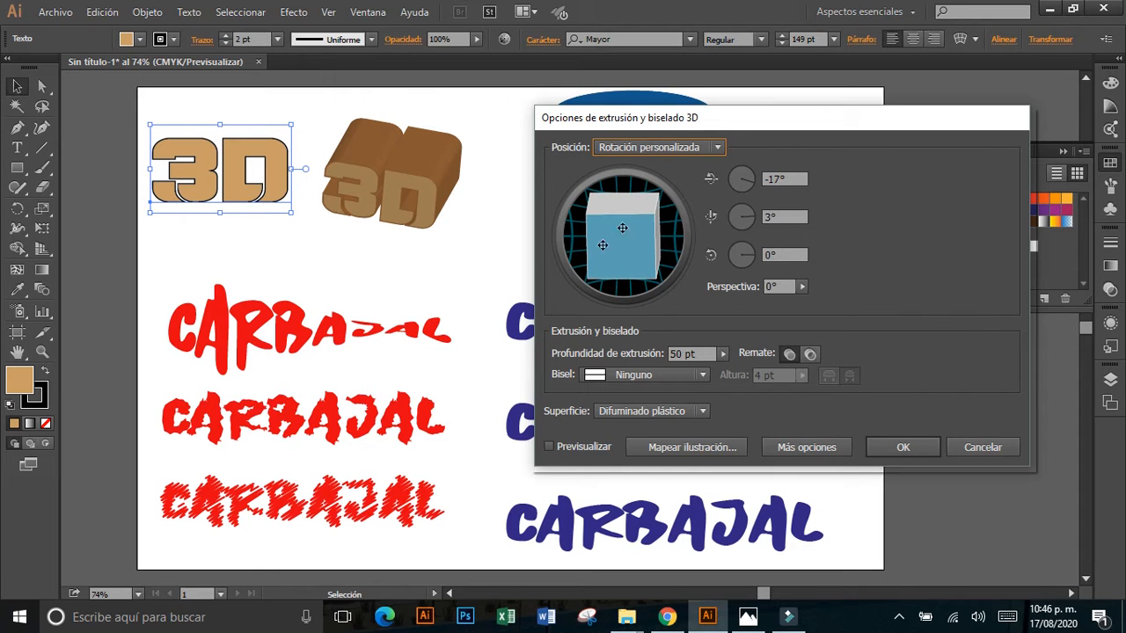
{"action": "left_click", "coordinate": [725, 355]}
{"action": "left_click", "coordinate": [701, 411]}
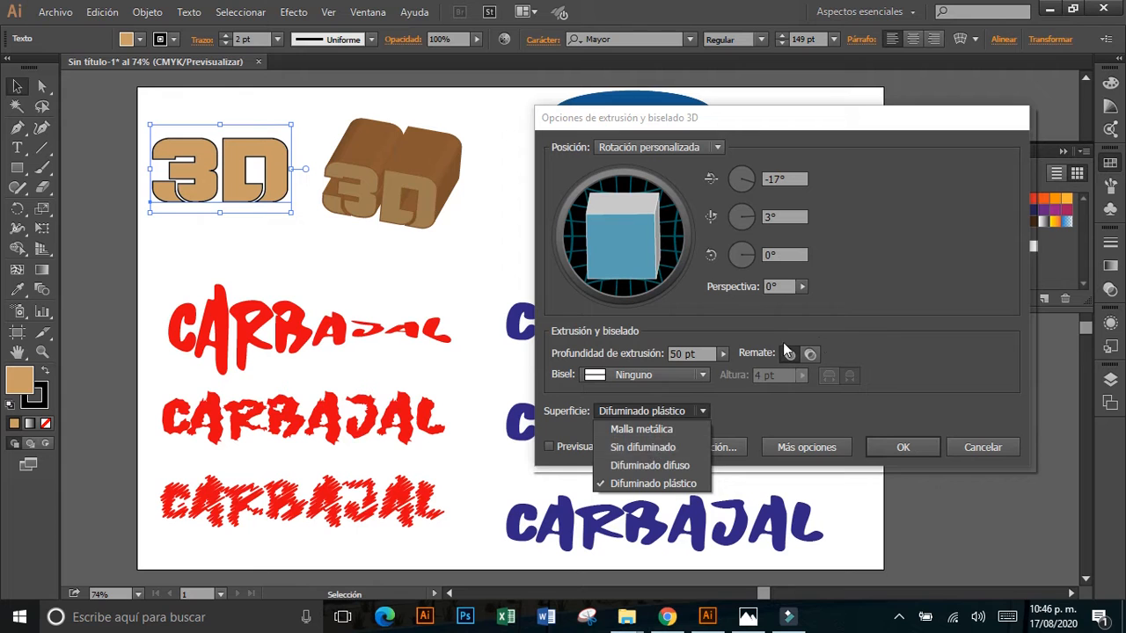
{"action": "left_click", "coordinate": [881, 315]}
{"action": "left_click", "coordinate": [971, 446]}
Nudge the extruded 3D text slightly down and to the left, and view the 3D effects available for the blue revolved shape.
{"action": "left_click_drag", "start_coordinate": [417, 180], "coordinate": [404, 193]}
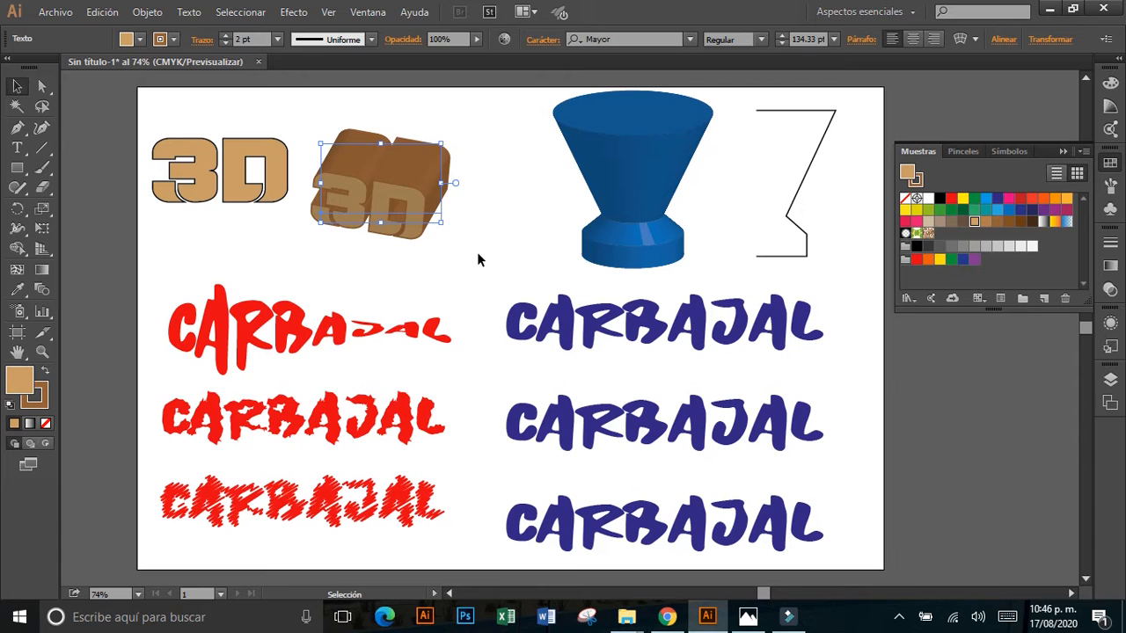
{"action": "left_click", "coordinate": [625, 180]}
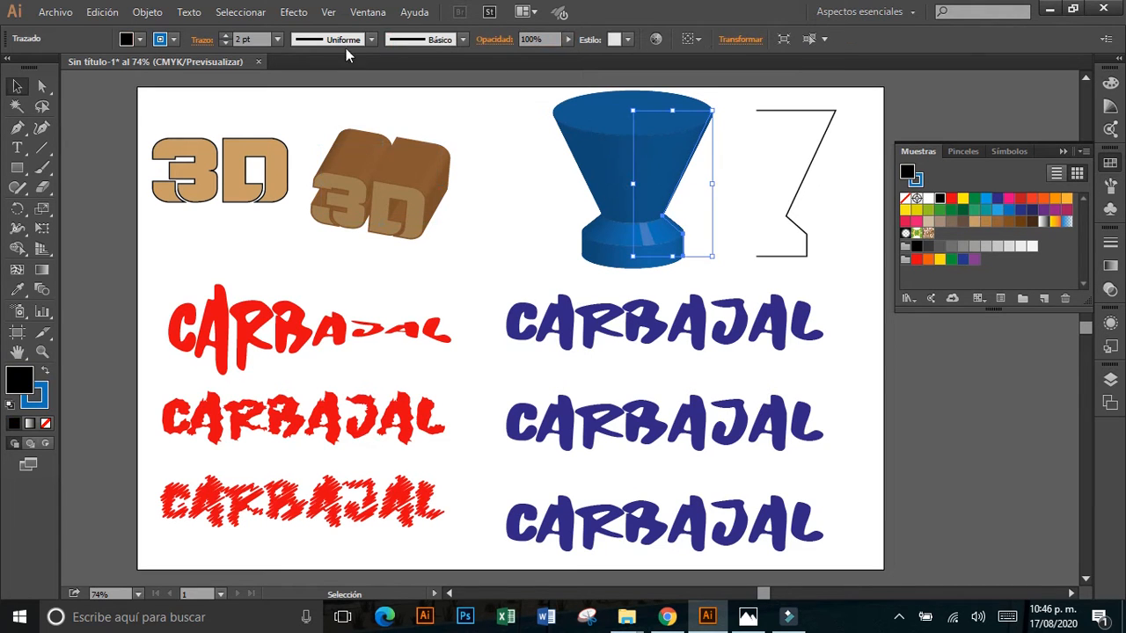
{"action": "left_click", "coordinate": [293, 13]}
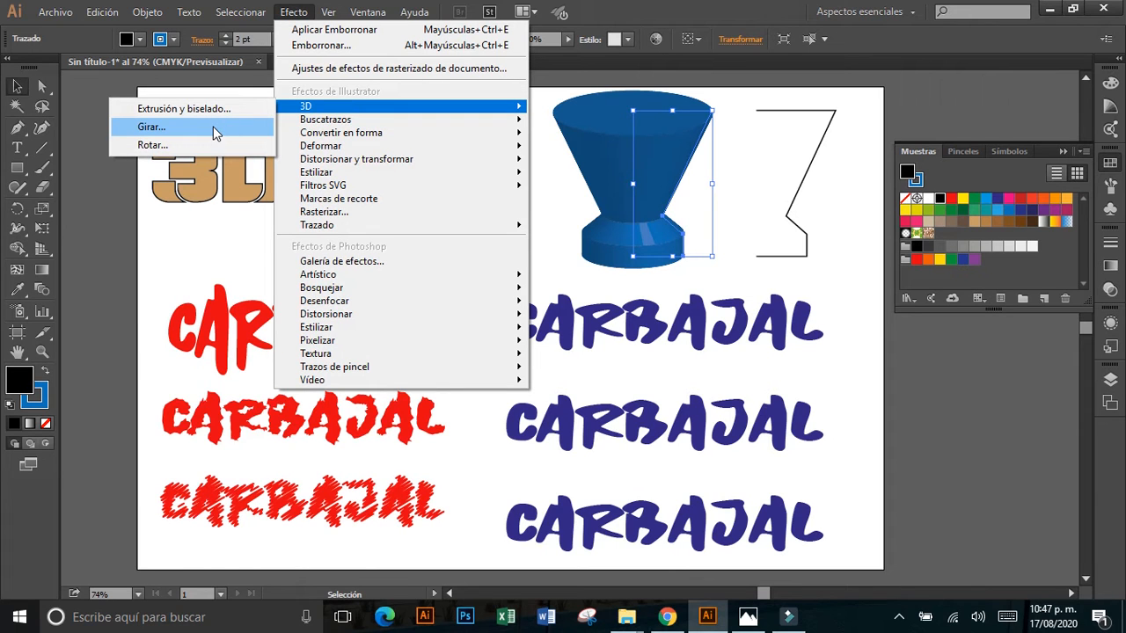
Set the stroke weight of the open black profile path beside the blue shape to 6 pt.
{"action": "left_click", "coordinate": [790, 215]}
{"action": "left_click", "coordinate": [790, 215]}
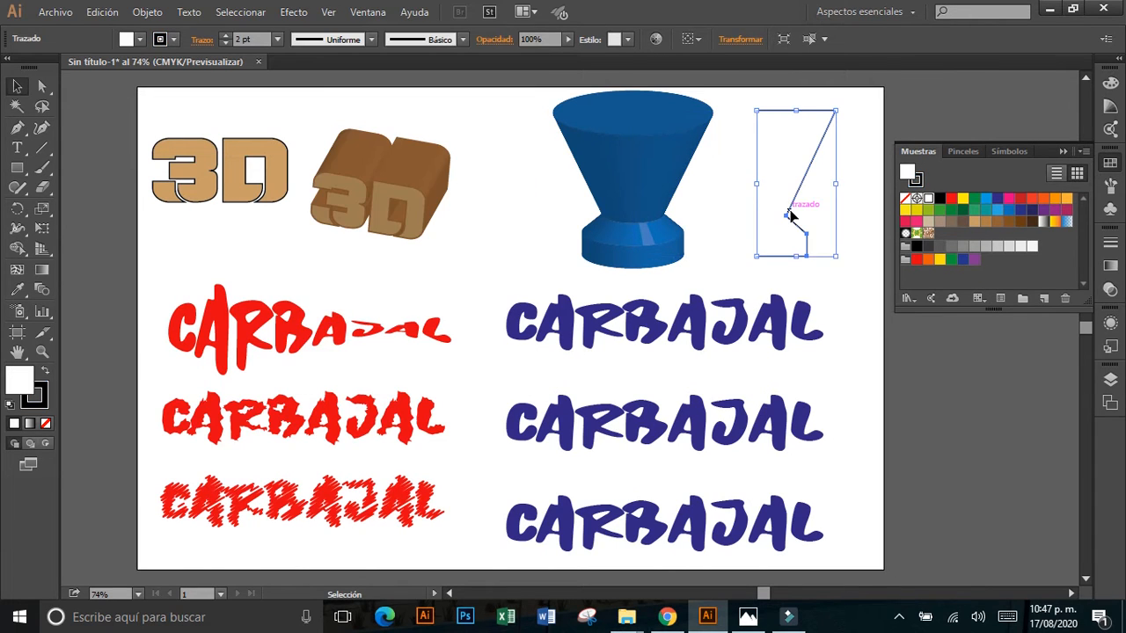
{"action": "left_click", "coordinate": [858, 199]}
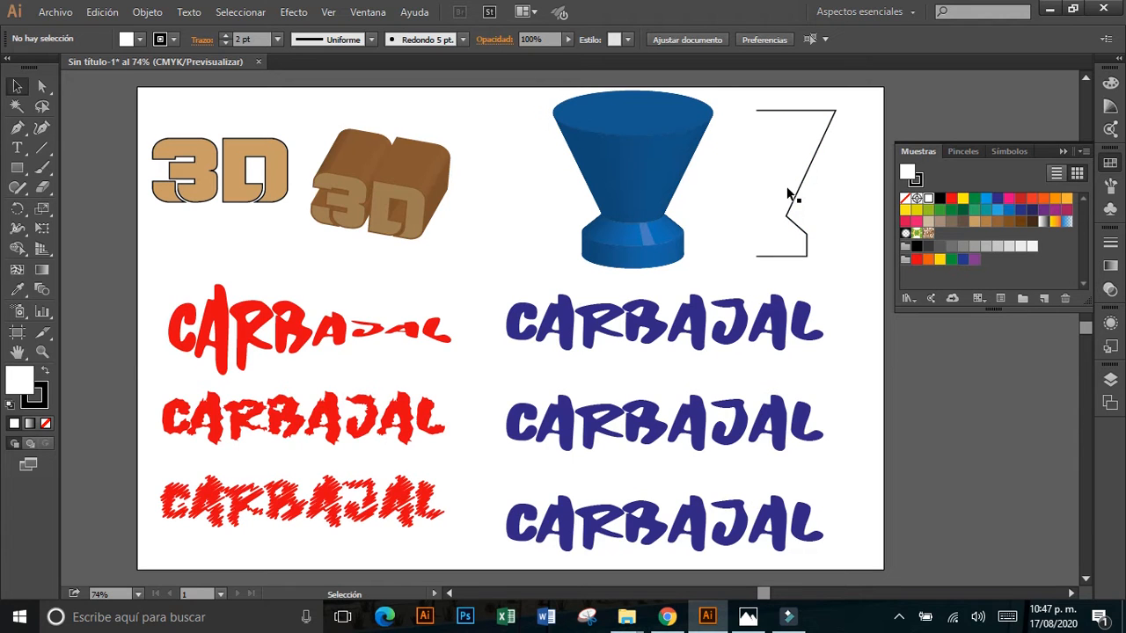
{"action": "left_click", "coordinate": [798, 188]}
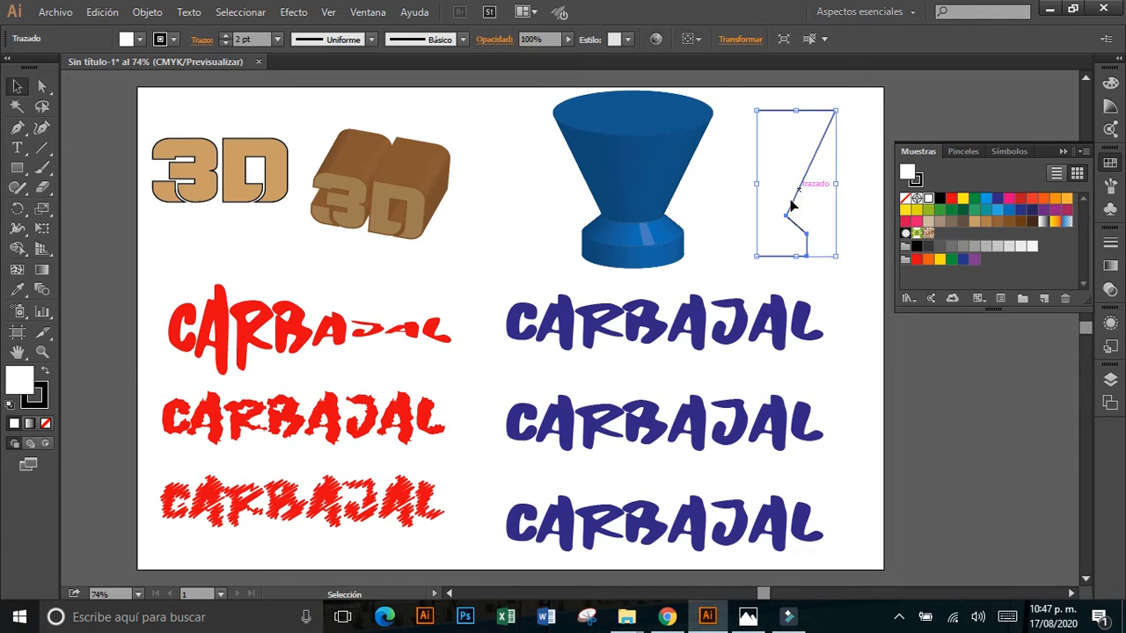
{"action": "left_click", "coordinate": [227, 37]}
{"action": "left_click", "coordinate": [227, 37]}
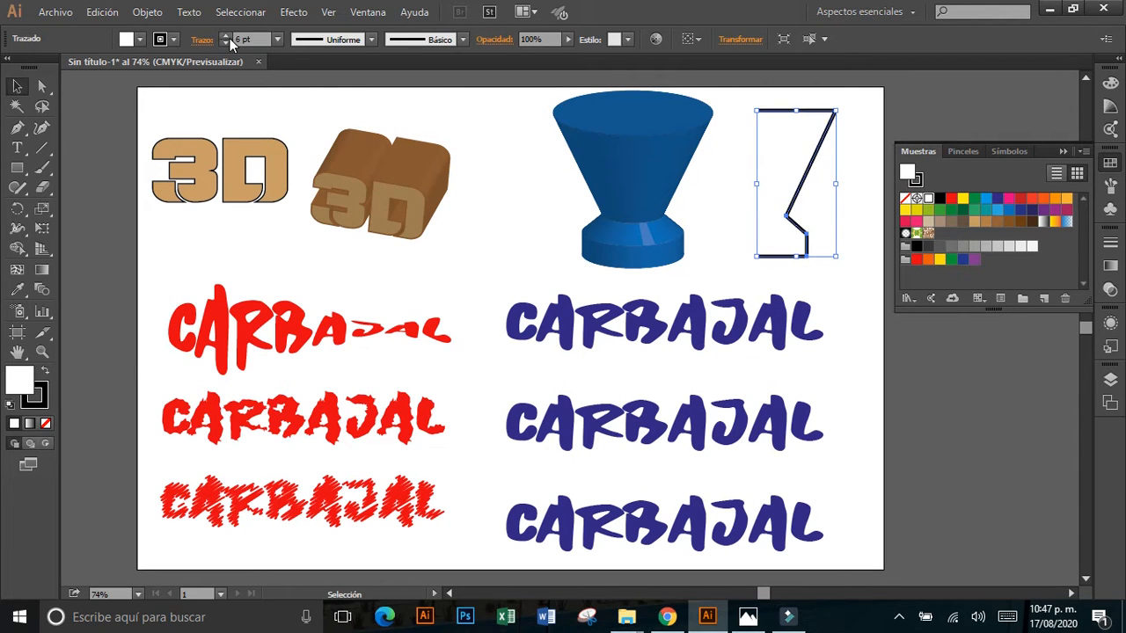
{"action": "left_click", "coordinate": [813, 288]}
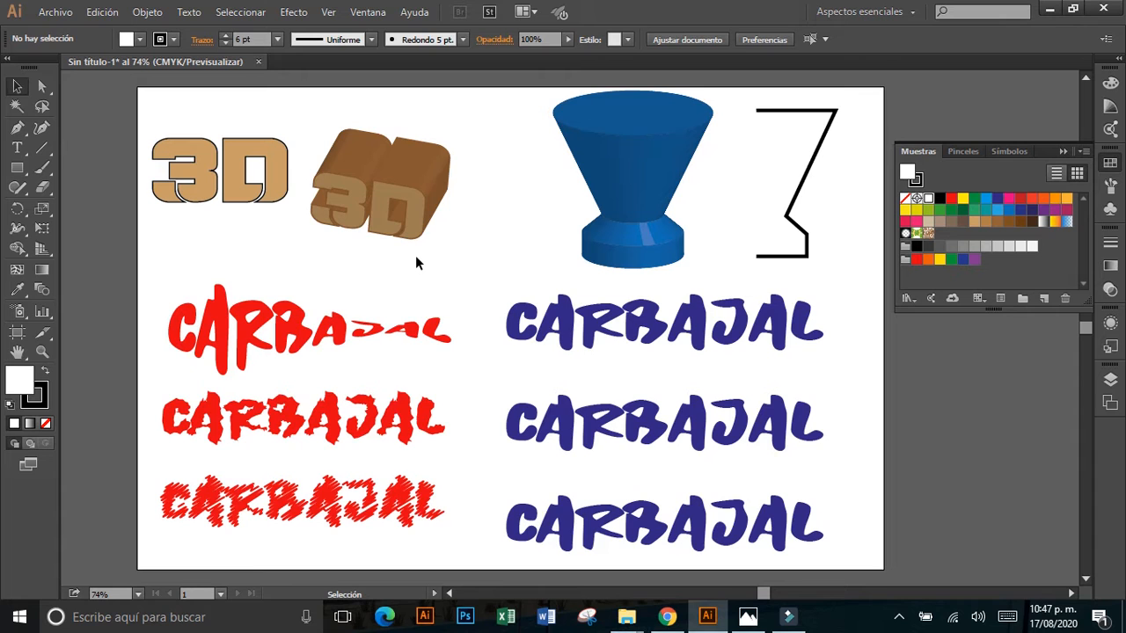
Browse the Warp effect styles for the uppermost red text, and nudge that text slightly up and to the left.
{"action": "left_click", "coordinate": [313, 343]}
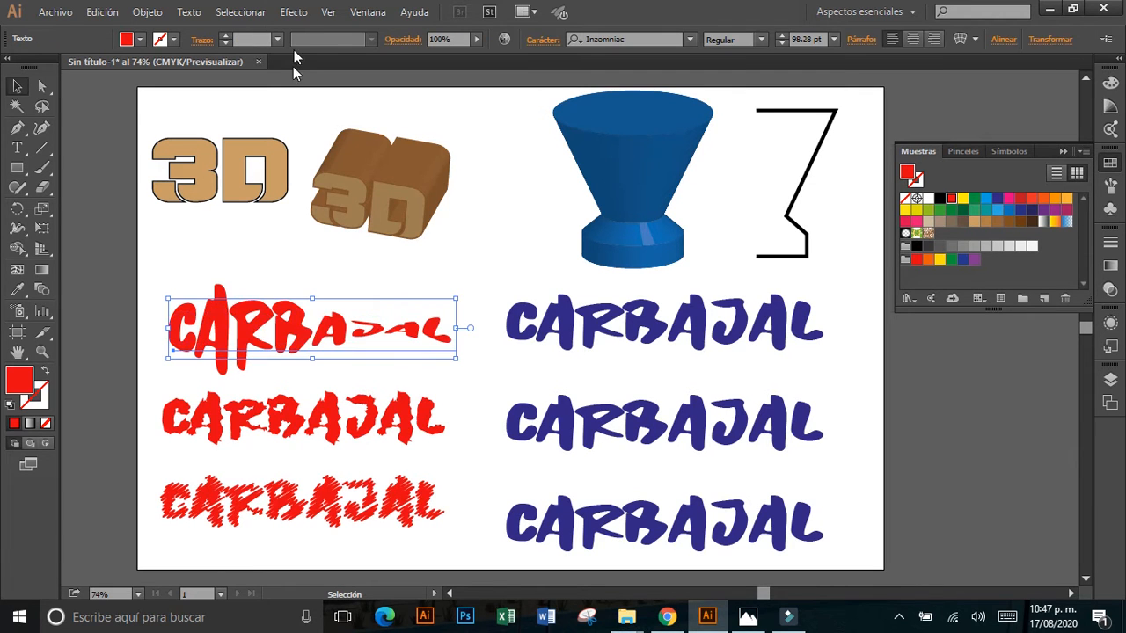
{"action": "left_click", "coordinate": [295, 12]}
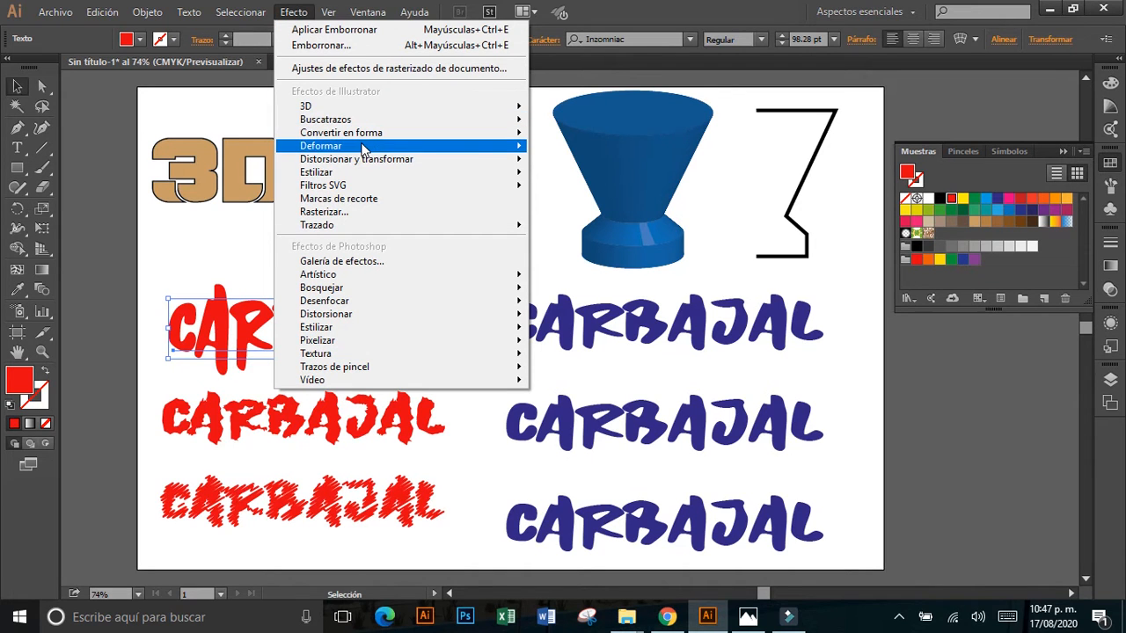
{"action": "mouse_move", "coordinate": [363, 150]}
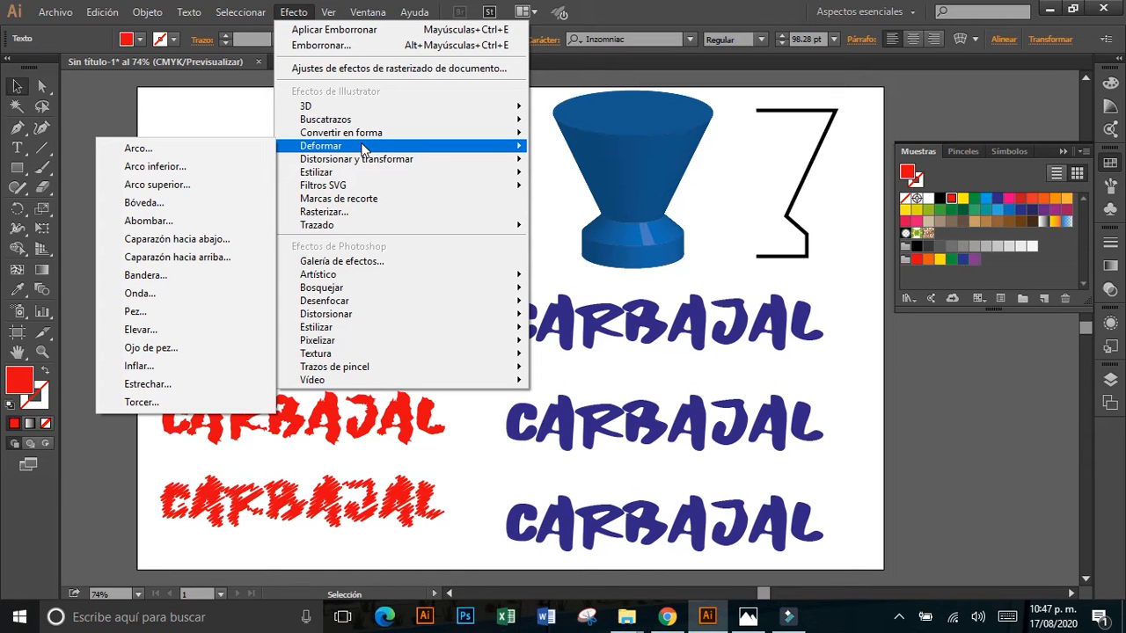
{"action": "left_click", "coordinate": [589, 279]}
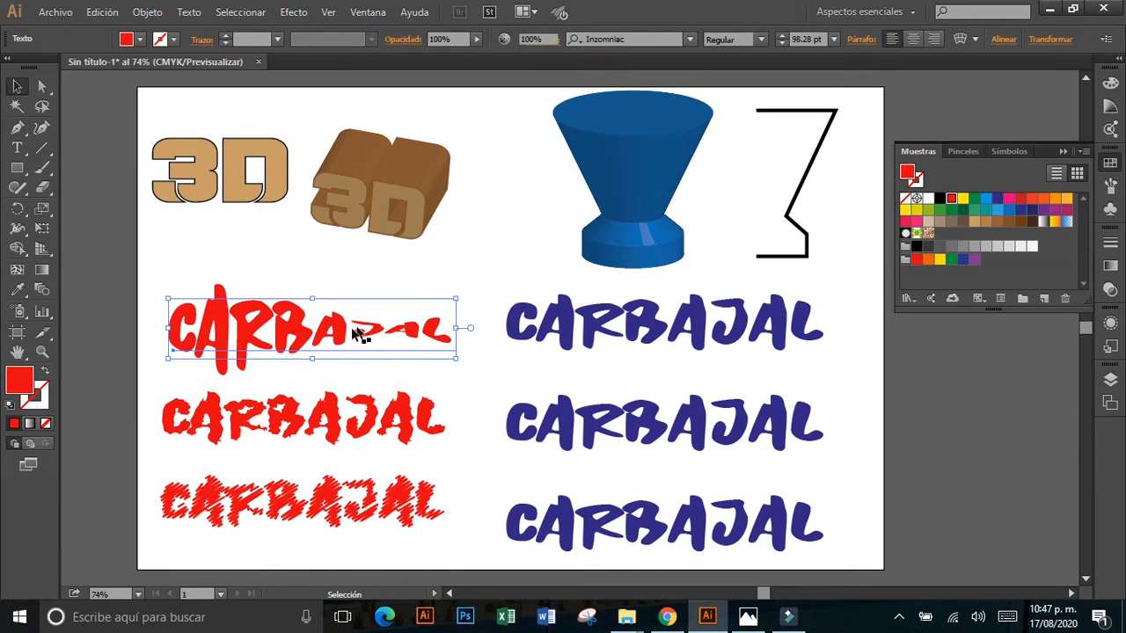
{"action": "left_click_drag", "start_coordinate": [334, 333], "coordinate": [321, 328]}
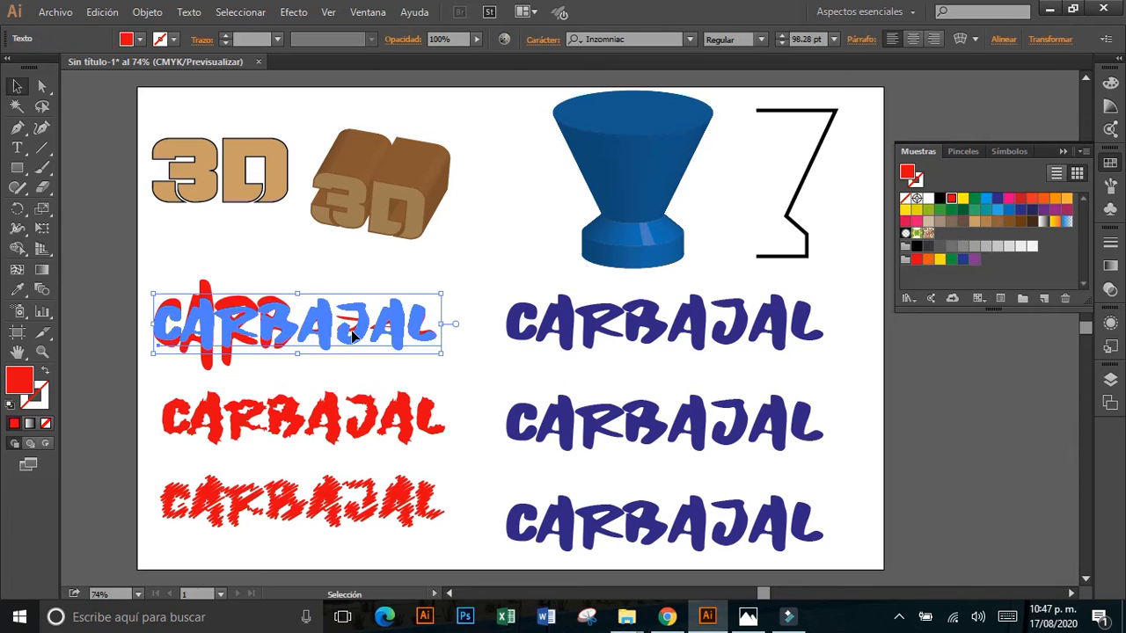
Apply a horizontal Arc warp with a 49% bend to the uppermost blue text and move it slightly down.
{"action": "left_click", "coordinate": [580, 323]}
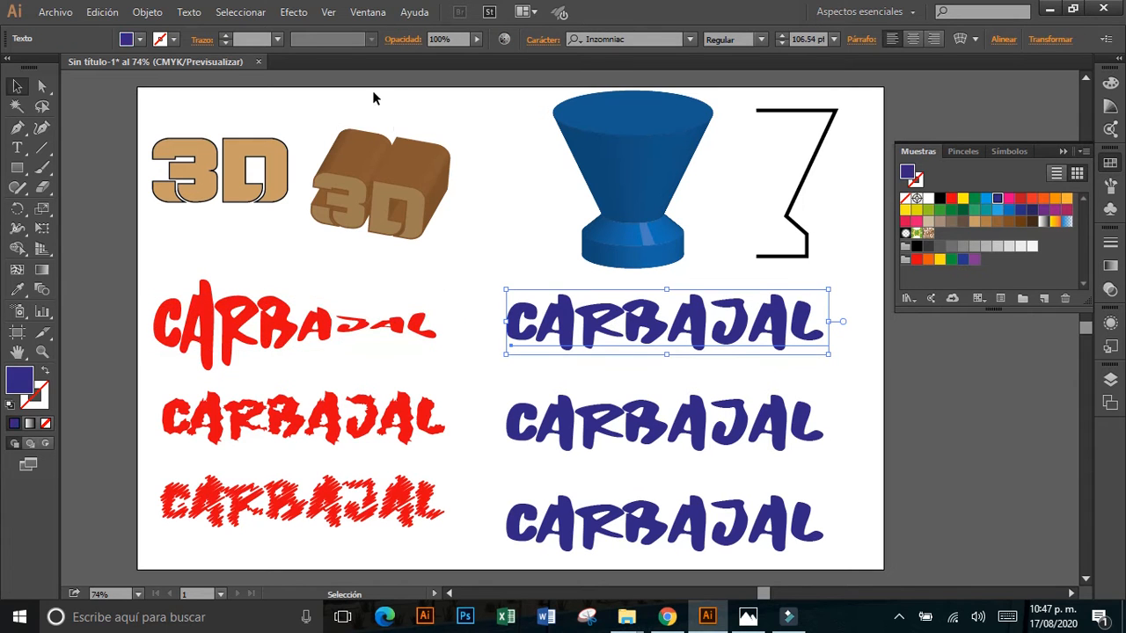
{"action": "left_click", "coordinate": [298, 15]}
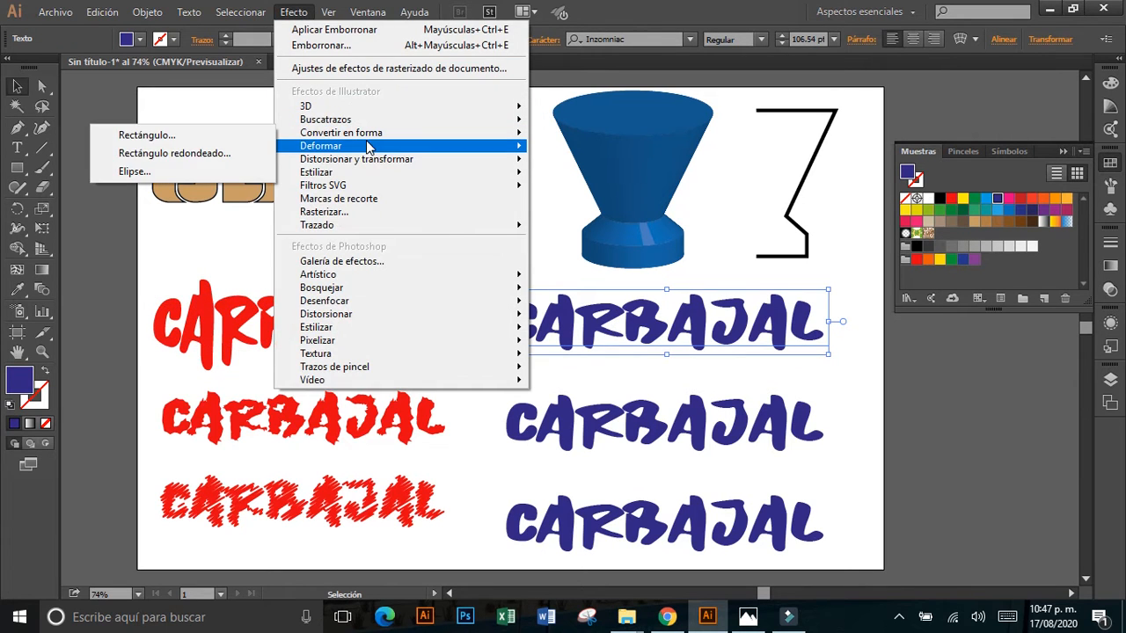
{"action": "left_click", "coordinate": [137, 148]}
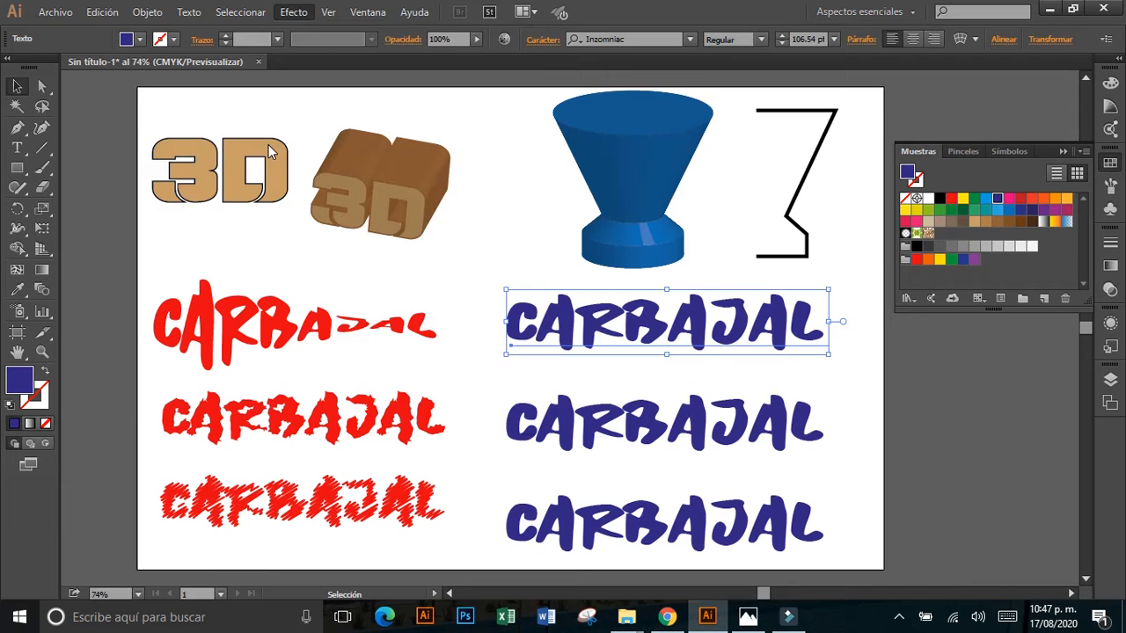
{"action": "left_click_drag", "start_coordinate": [456, 193], "coordinate": [821, 324]}
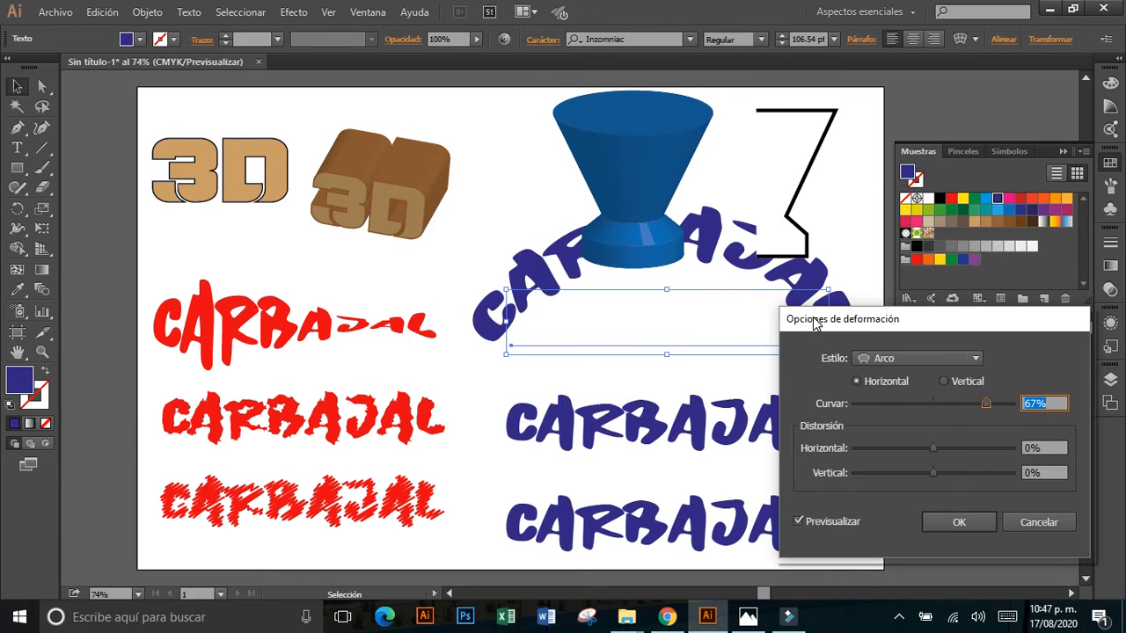
{"action": "mouse_move", "coordinate": [981, 406]}
{"action": "left_mouse_down"}
{"action": "mouse_move", "coordinate": [933, 406]}
{"action": "mouse_move", "coordinate": [973, 402]}
{"action": "left_mouse_up"}
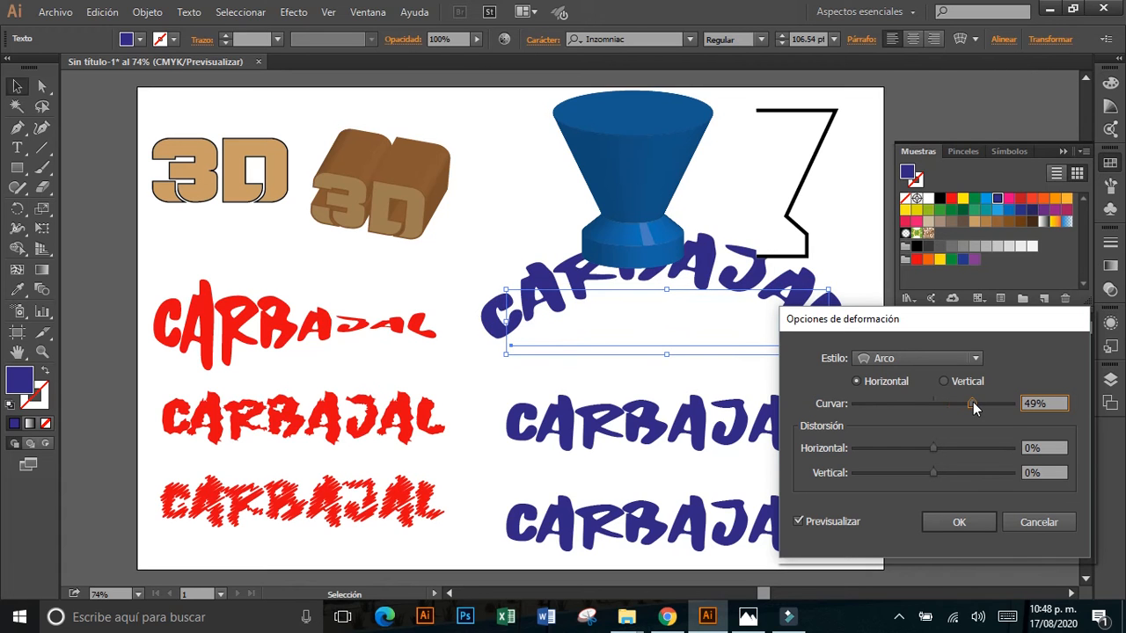
{"action": "left_click", "coordinate": [958, 522]}
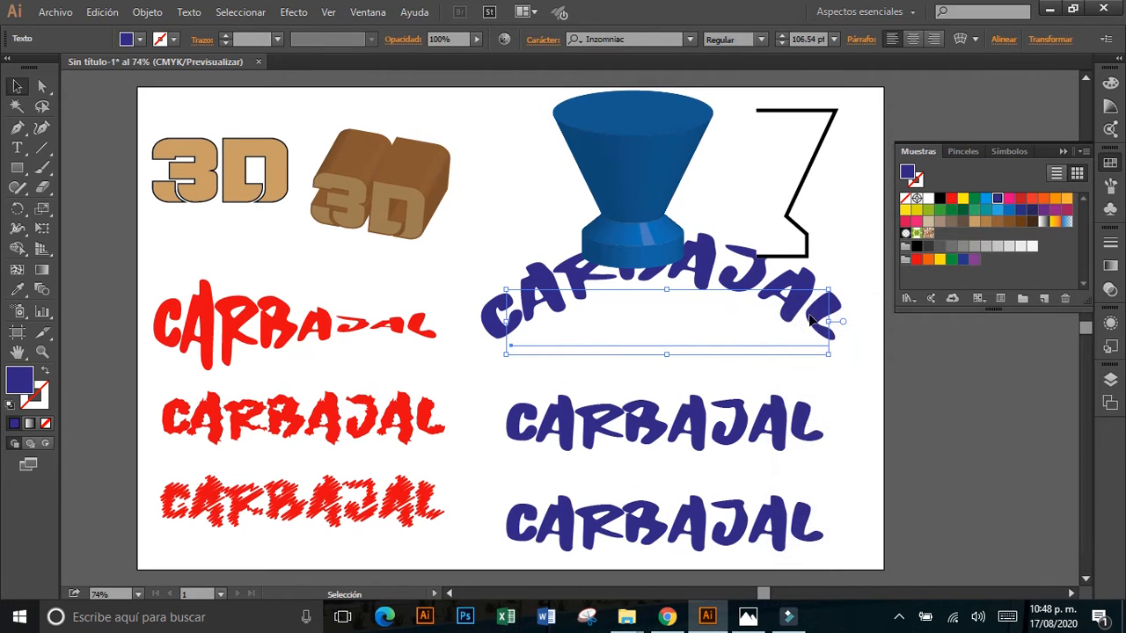
{"action": "left_click_drag", "start_coordinate": [796, 297], "coordinate": [808, 324]}
{"action": "left_click", "coordinate": [841, 276]}
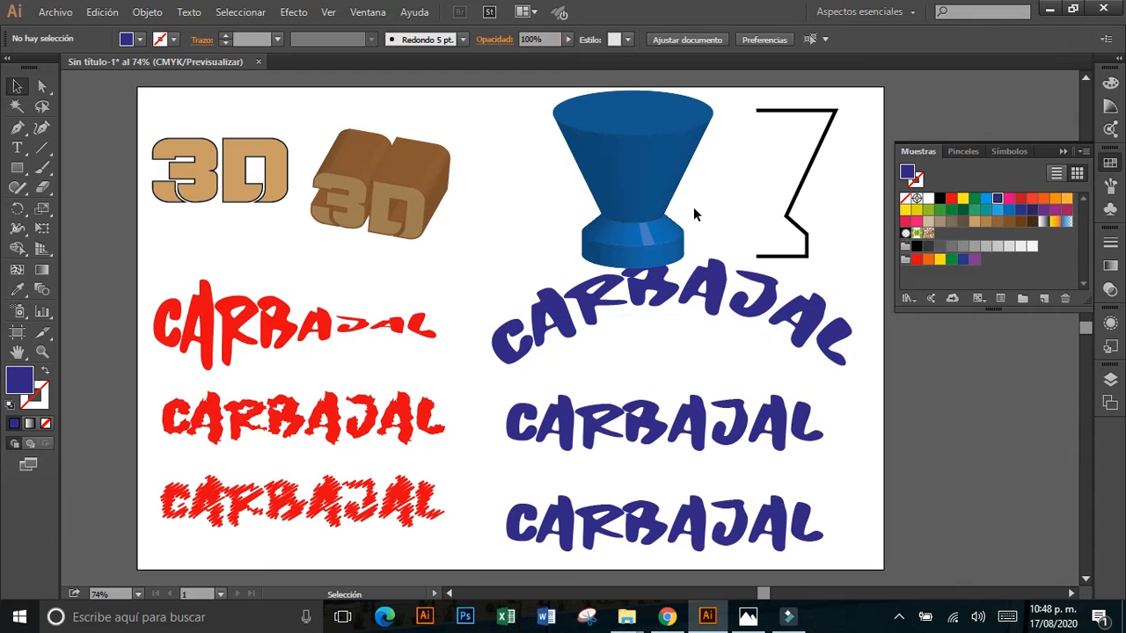
Shrink the blue revolved shape's path to about 27.7 × 64.3 mm and the black profile likewise, and move the arched text up beneath them.
{"action": "left_click_drag", "start_coordinate": [610, 189], "coordinate": [562, 173]}
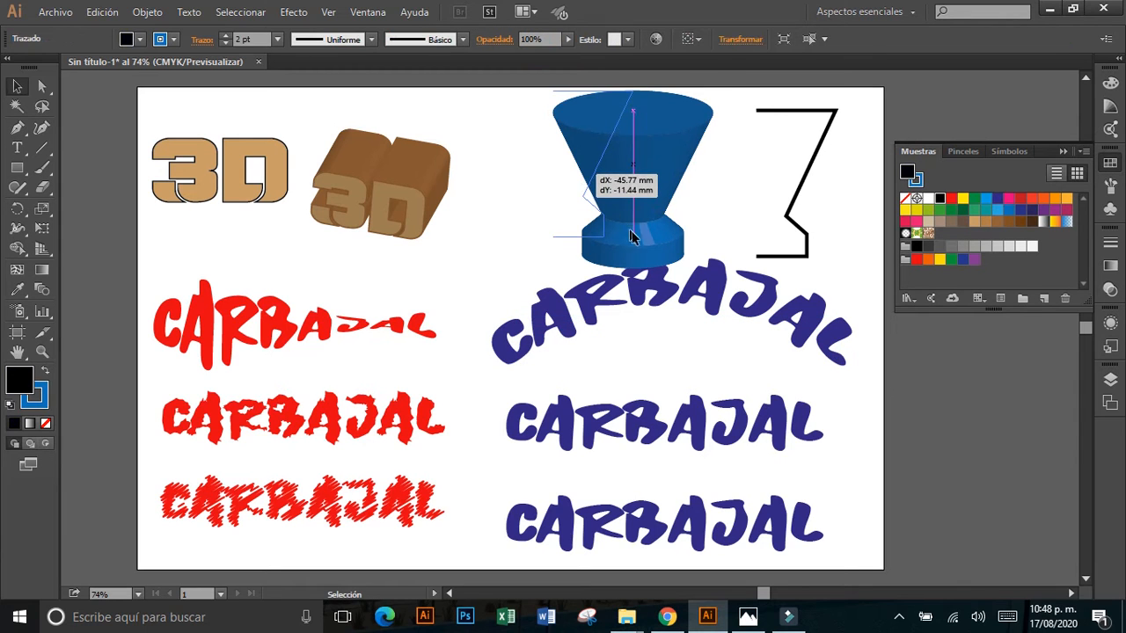
{"action": "left_click_drag", "start_coordinate": [633, 237], "coordinate": [602, 202]}
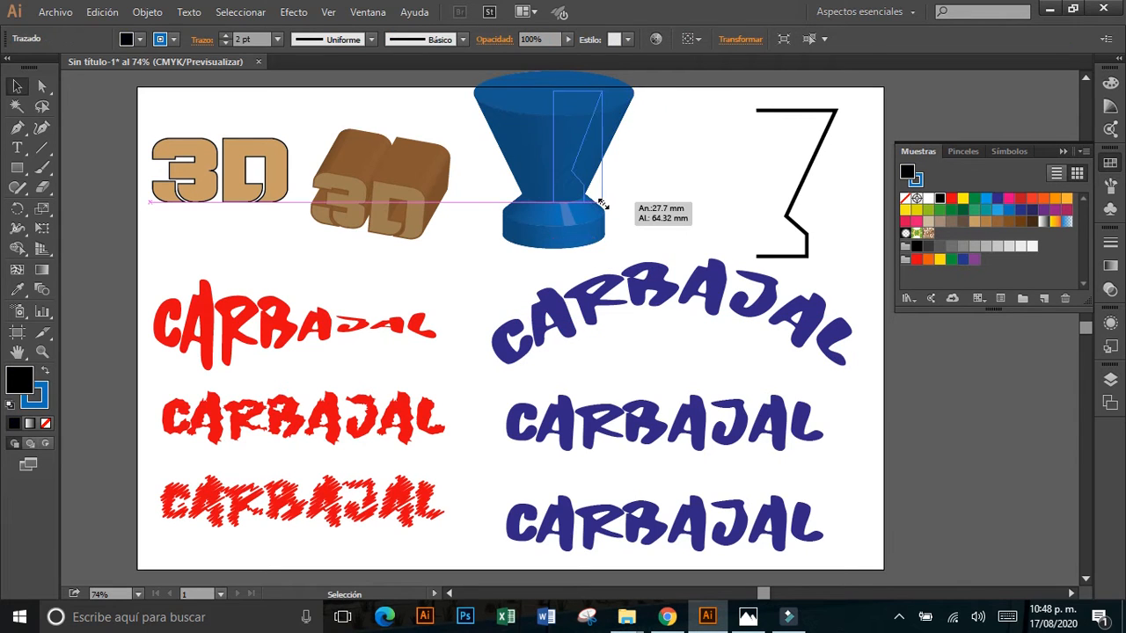
{"action": "left_click", "coordinate": [790, 218]}
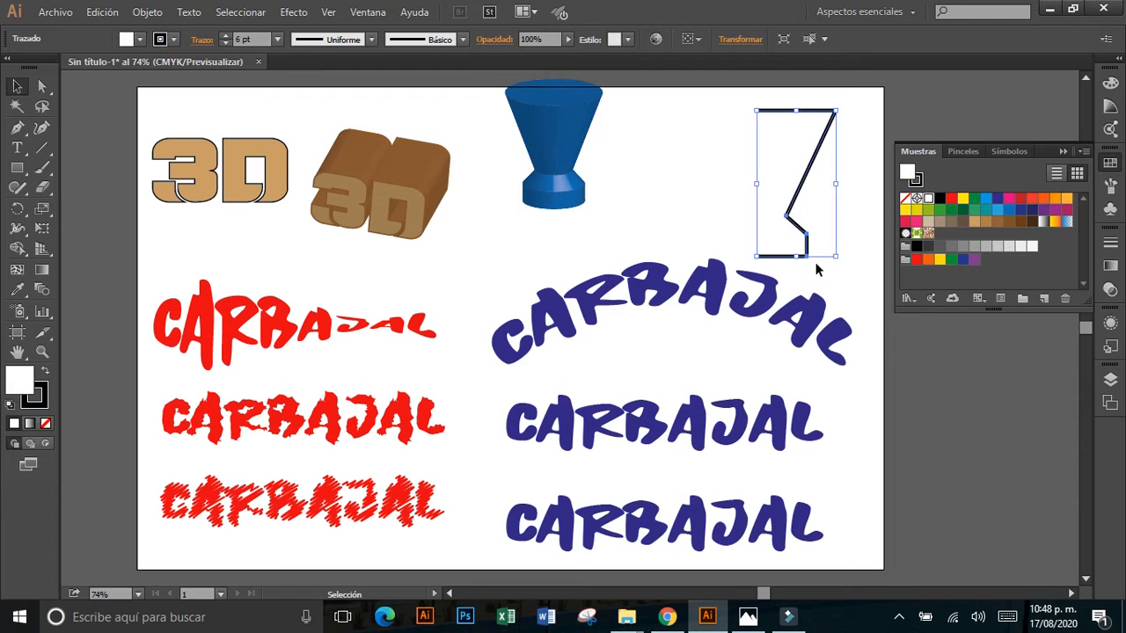
{"action": "left_click_drag", "start_coordinate": [836, 262], "coordinate": [666, 208]}
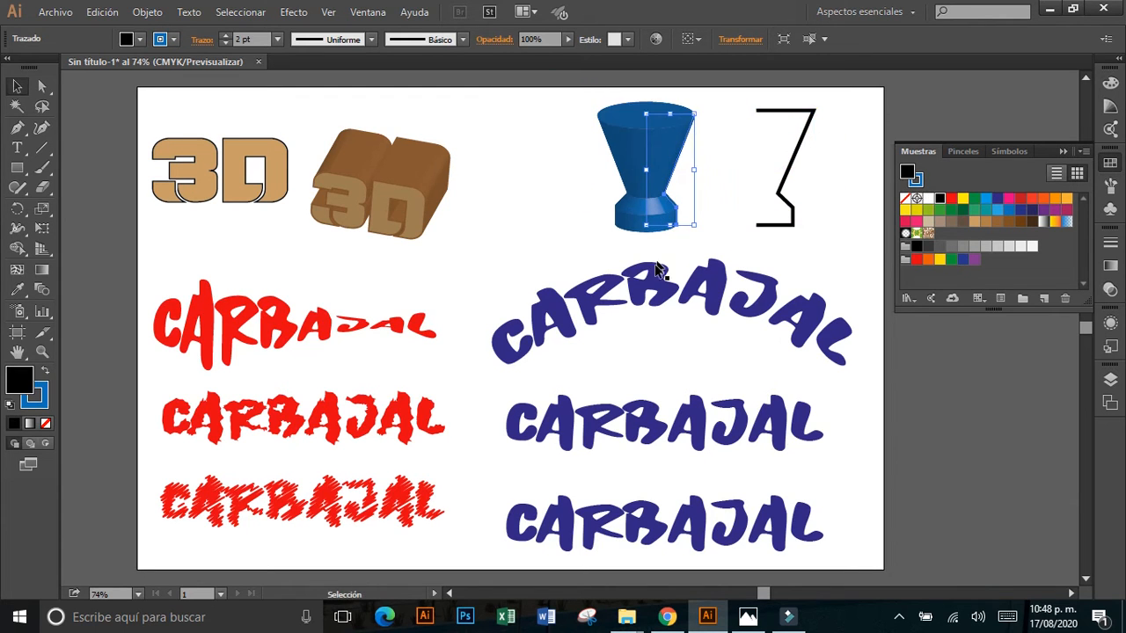
{"action": "left_click_drag", "start_coordinate": [651, 275], "coordinate": [651, 256]}
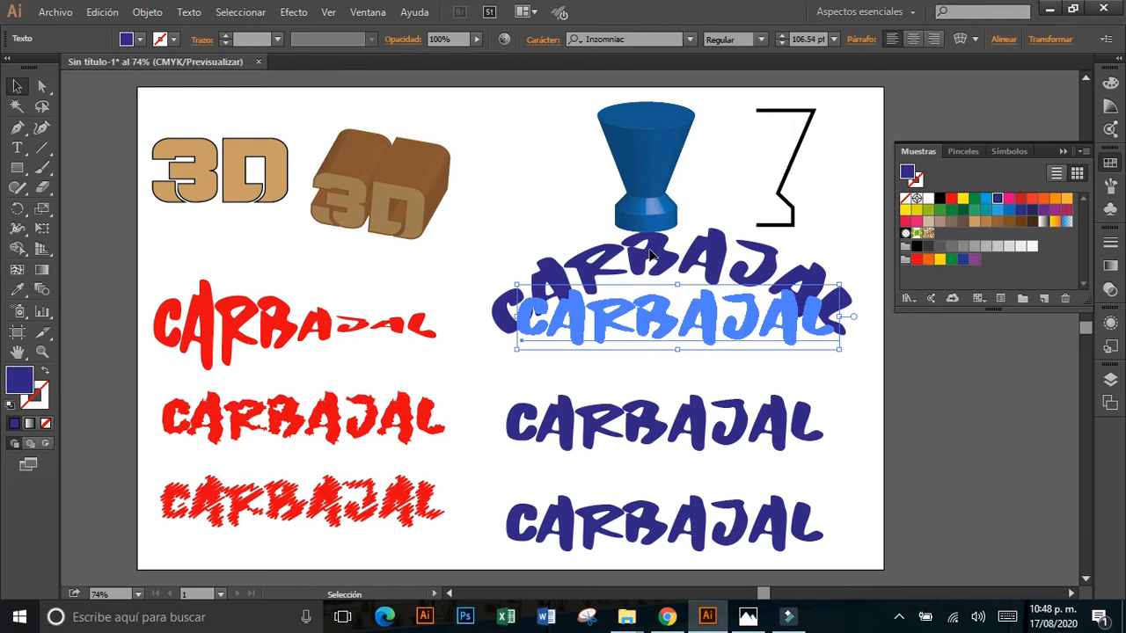
Apply the Pucker & Bloat effect at -60% to the middle blue text.
{"action": "left_click", "coordinate": [356, 421]}
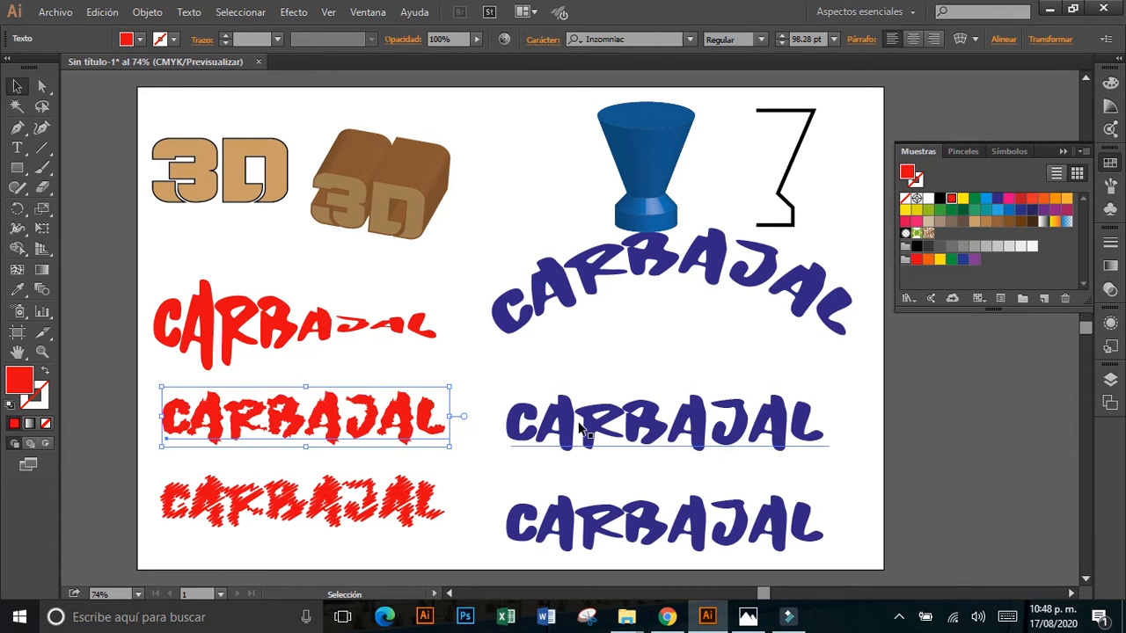
{"action": "left_click", "coordinate": [580, 429]}
{"action": "left_click", "coordinate": [293, 13]}
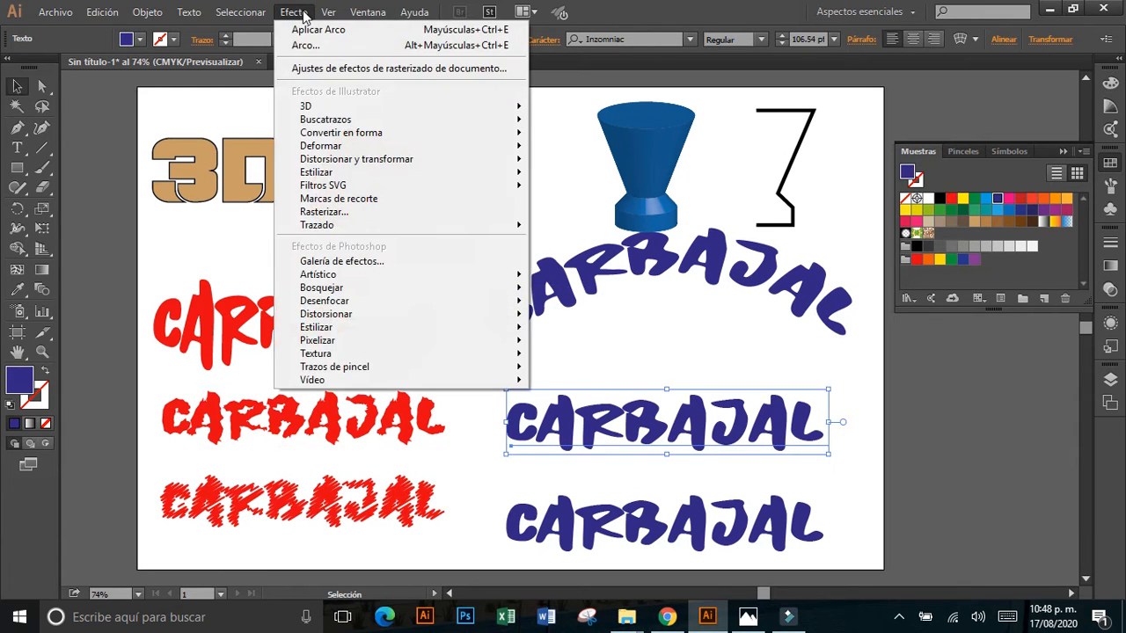
{"action": "mouse_move", "coordinate": [397, 161]}
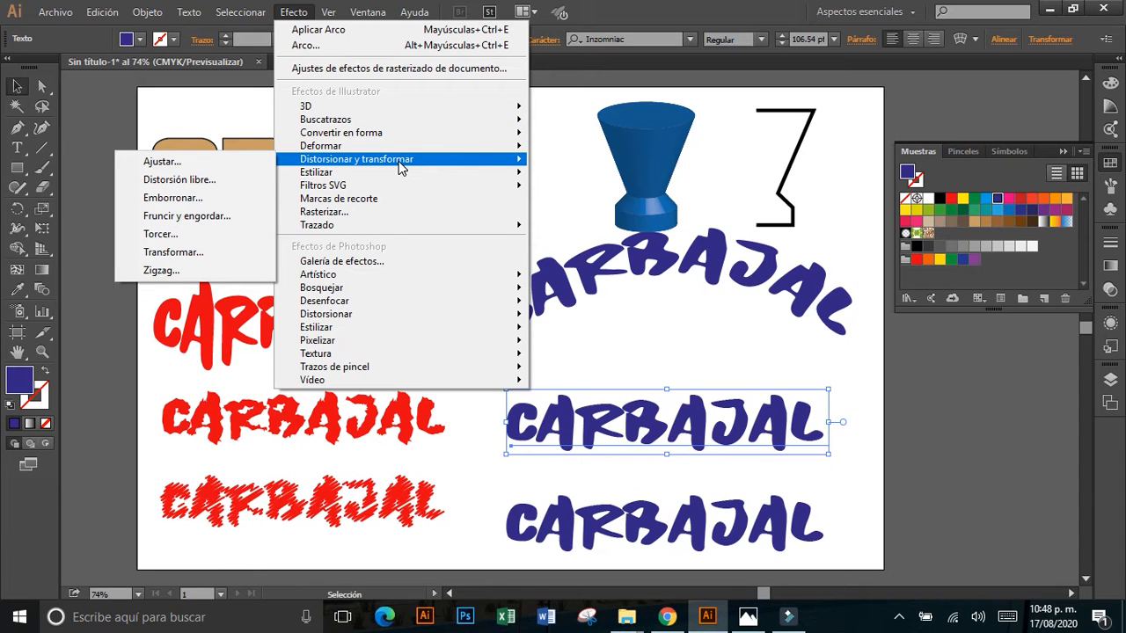
{"action": "left_click", "coordinate": [210, 222]}
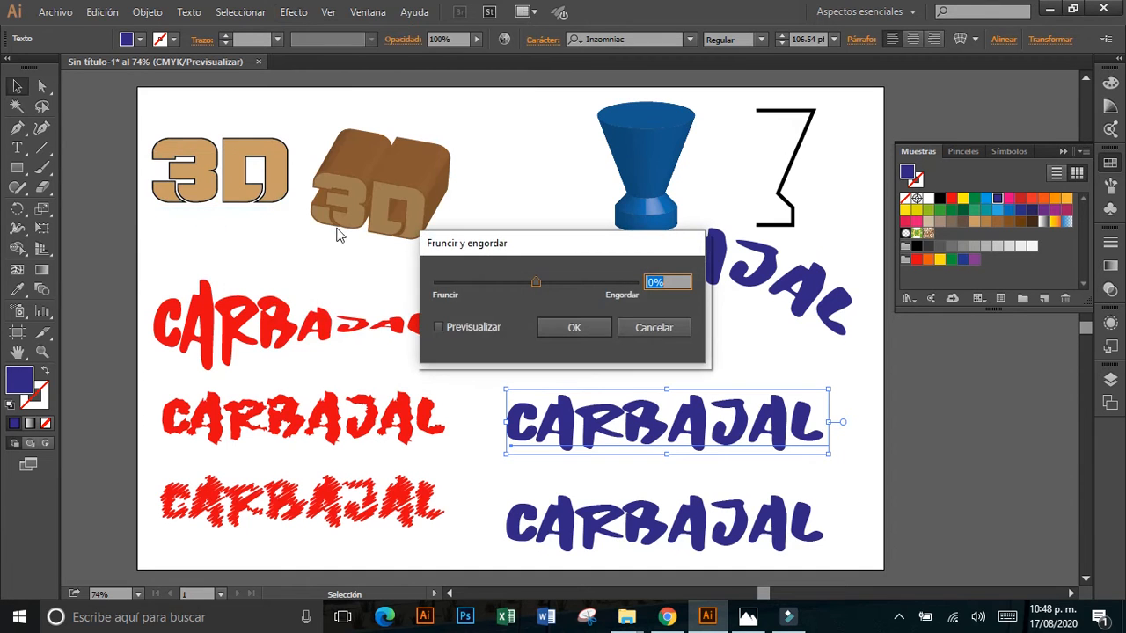
{"action": "left_click_drag", "start_coordinate": [513, 248], "coordinate": [478, 158]}
{"action": "left_click", "coordinate": [445, 239]}
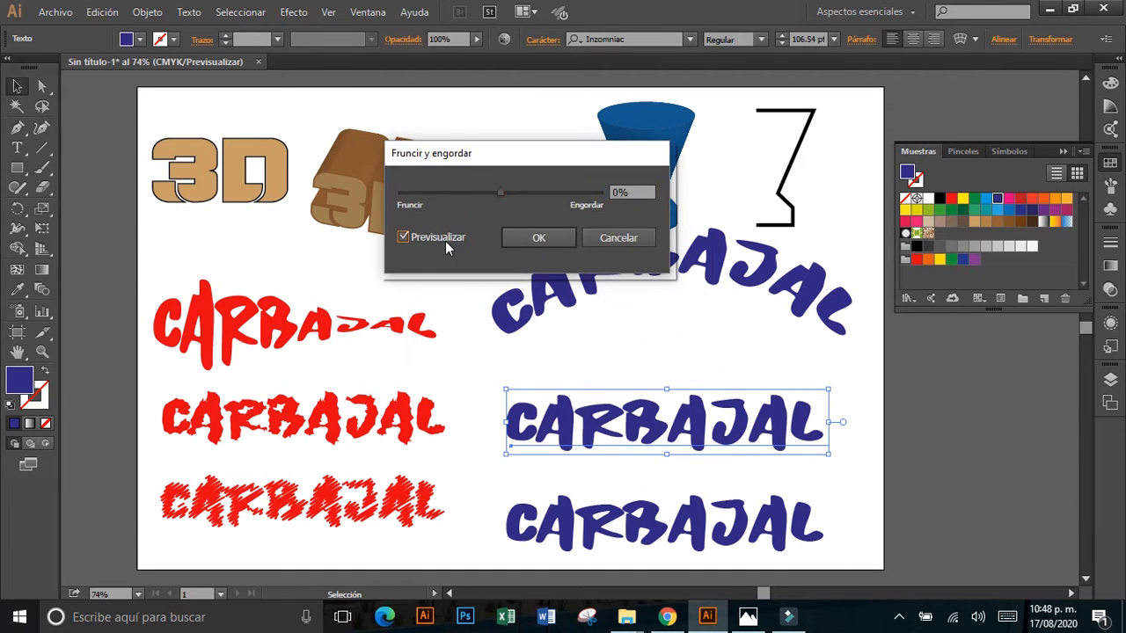
{"action": "left_click_drag", "start_coordinate": [502, 193], "coordinate": [471, 192]}
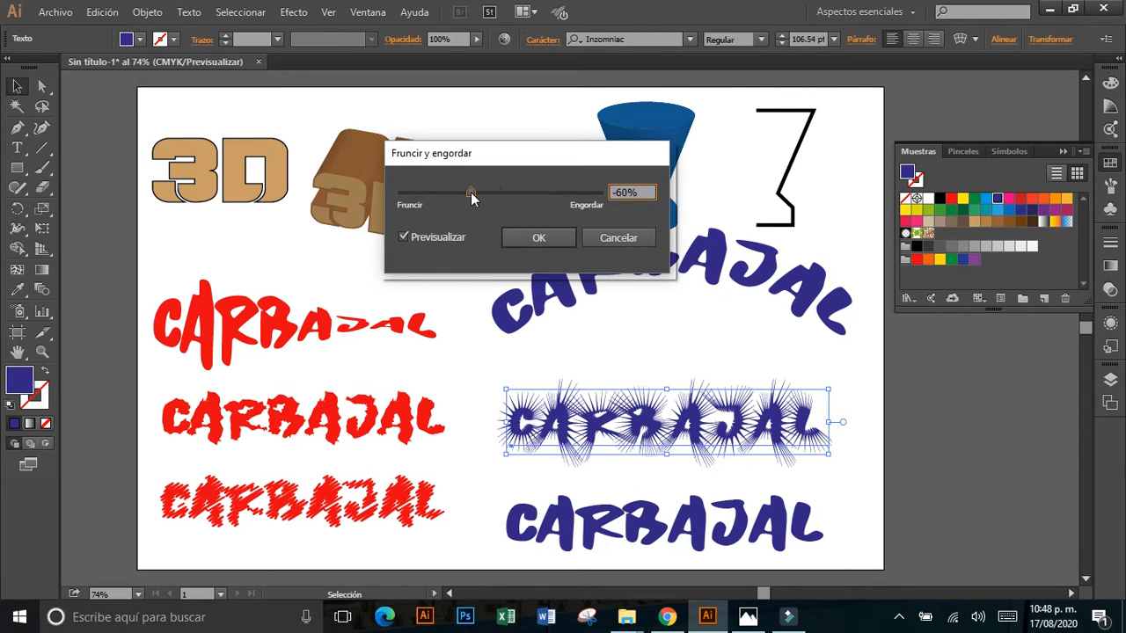
{"action": "left_click", "coordinate": [519, 238]}
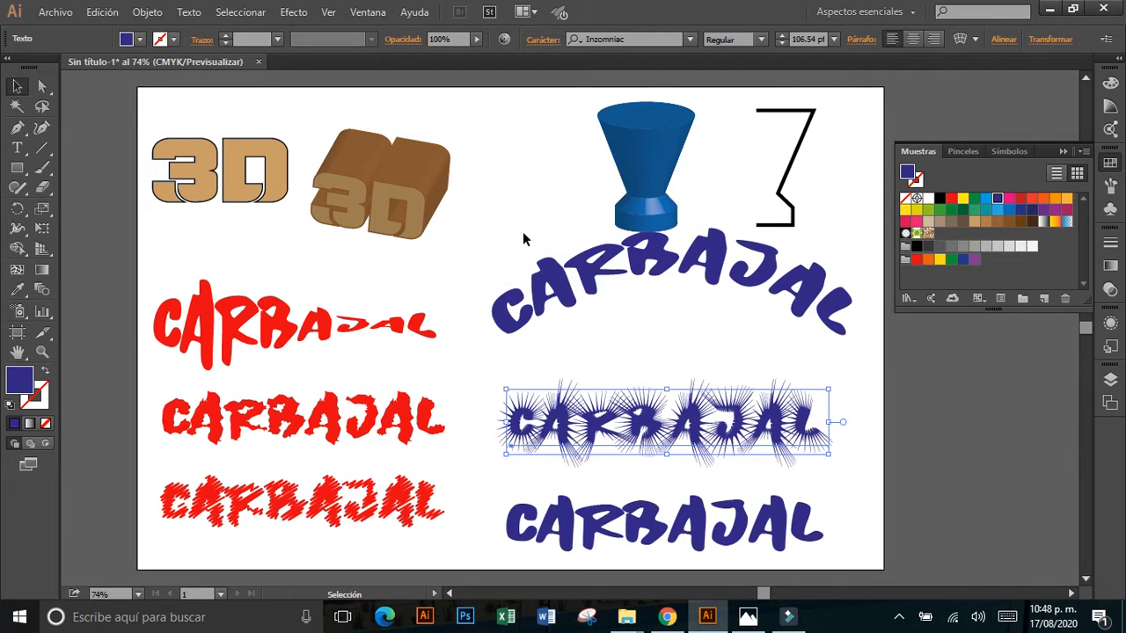
Move the lowest red text about 7 mm down and the lowest blue text about 3.8 mm up.
{"action": "left_click", "coordinate": [384, 498]}
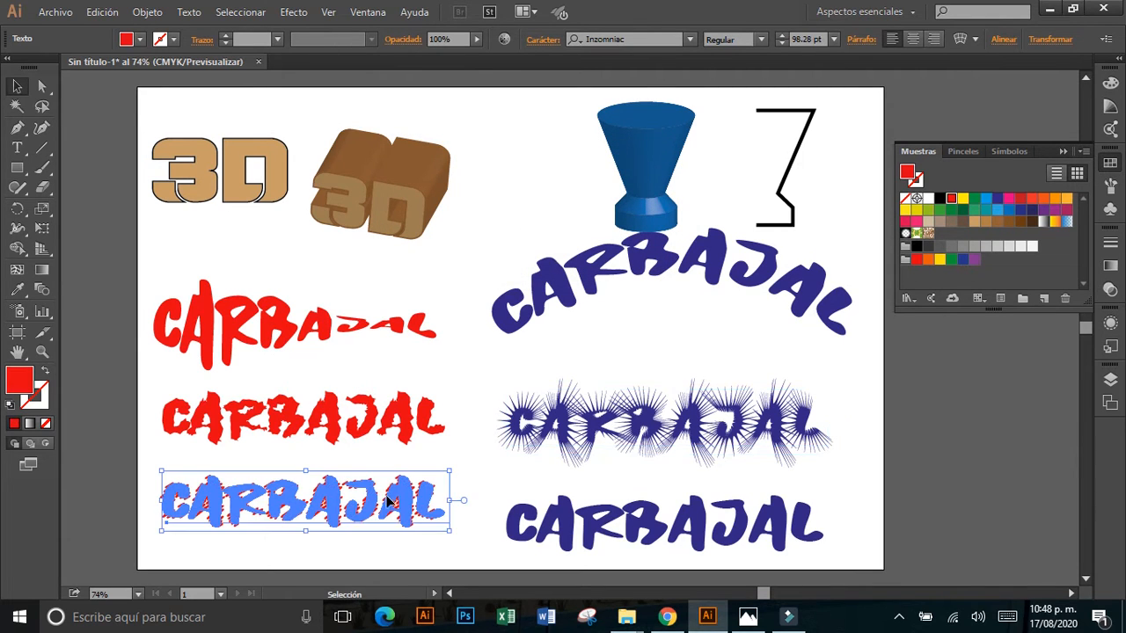
{"action": "left_click_drag", "start_coordinate": [384, 499], "coordinate": [389, 513]}
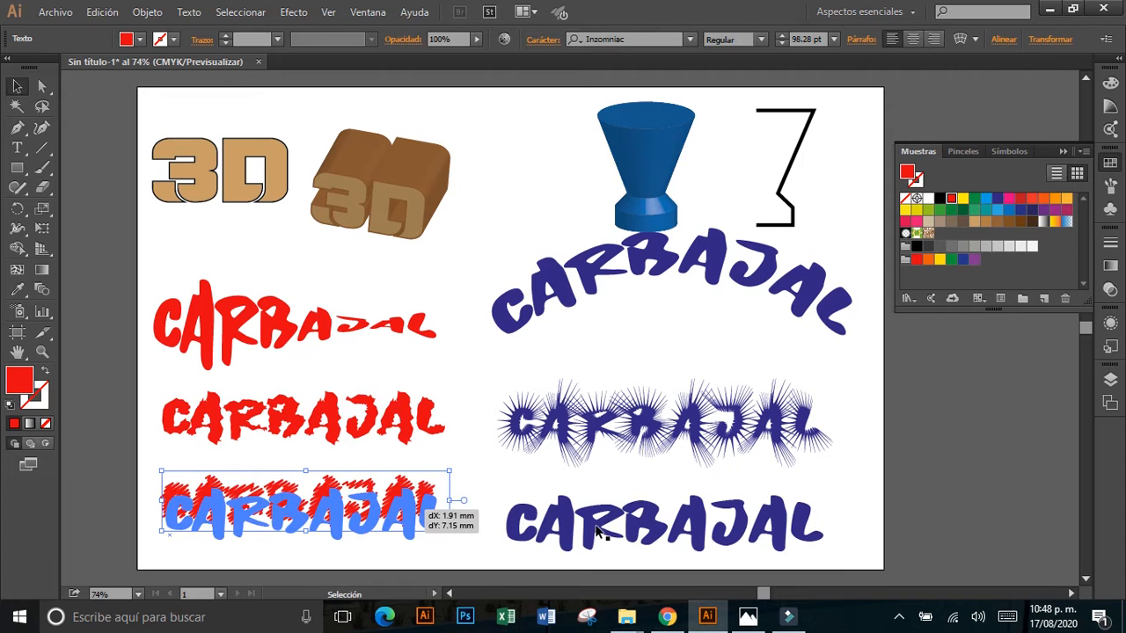
{"action": "left_click_drag", "start_coordinate": [596, 526], "coordinate": [596, 520]}
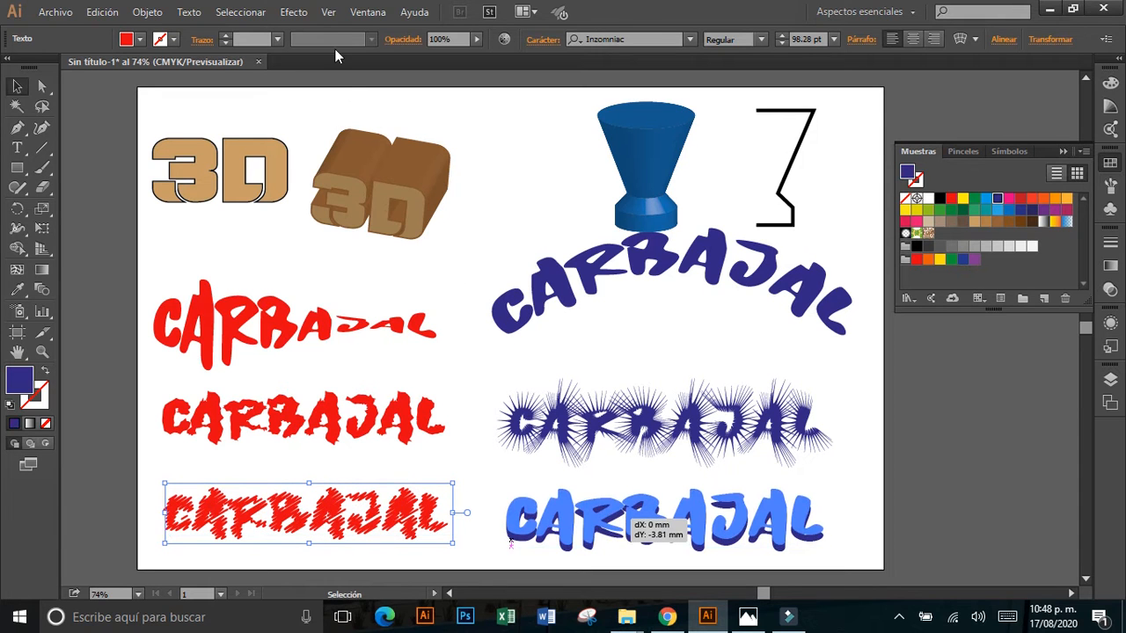
Apply the Scribble effect to the lowest blue text at a 30° angle with a 0.71 mm stroke width.
{"action": "left_click", "coordinate": [294, 12]}
{"action": "mouse_move", "coordinate": [433, 160]}
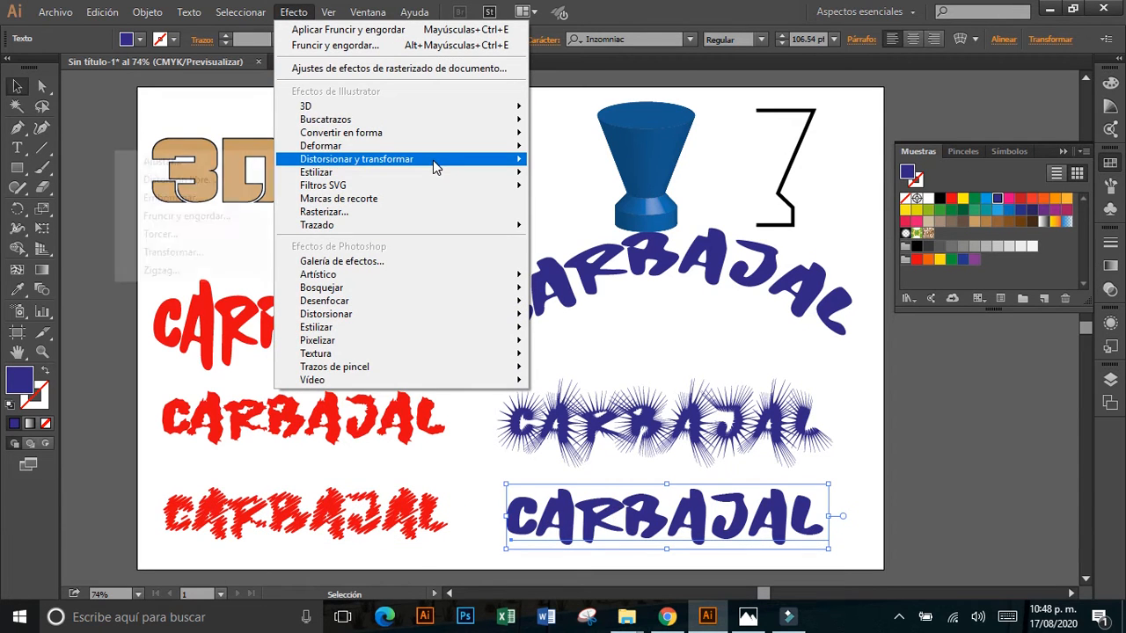
{"action": "mouse_move", "coordinate": [382, 176]}
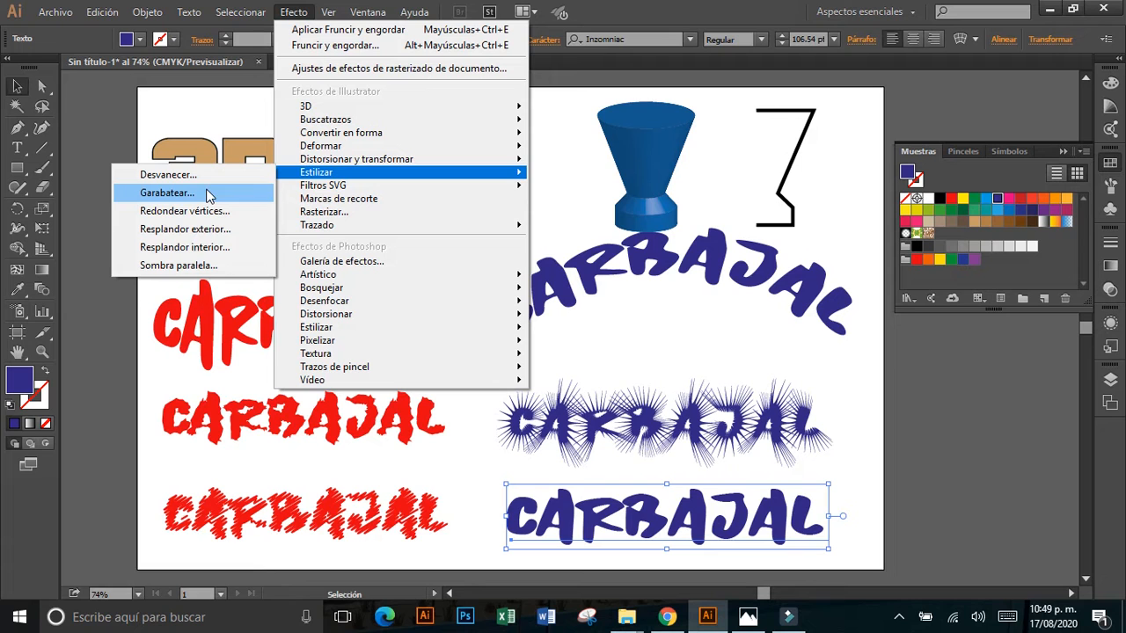
{"action": "left_click", "coordinate": [168, 193]}
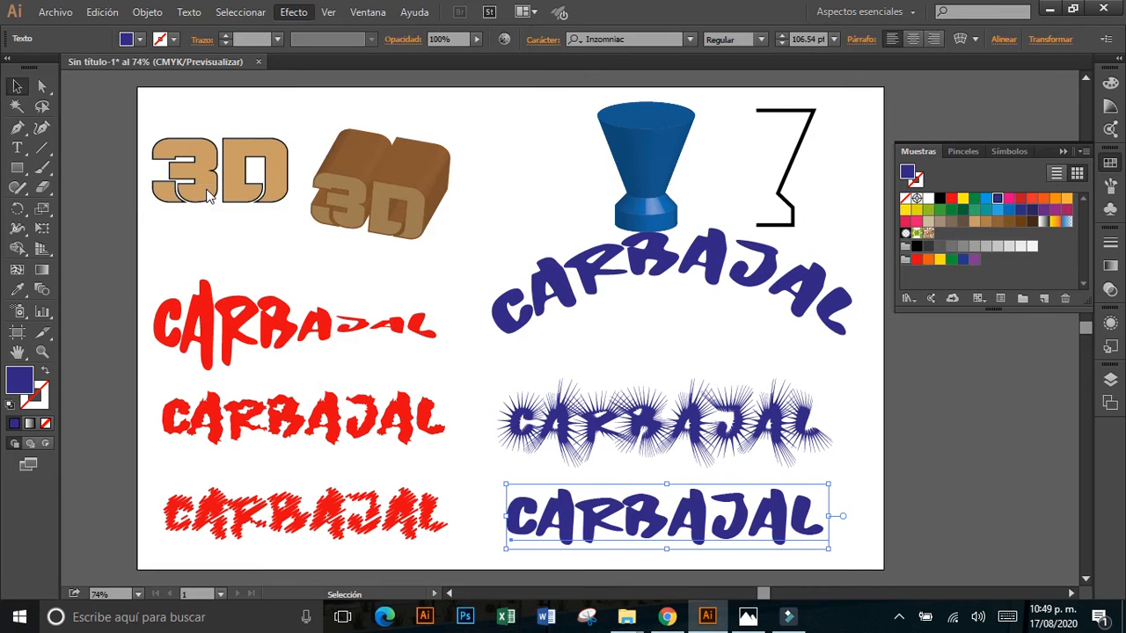
{"action": "left_click_drag", "start_coordinate": [607, 91], "coordinate": [430, 47]}
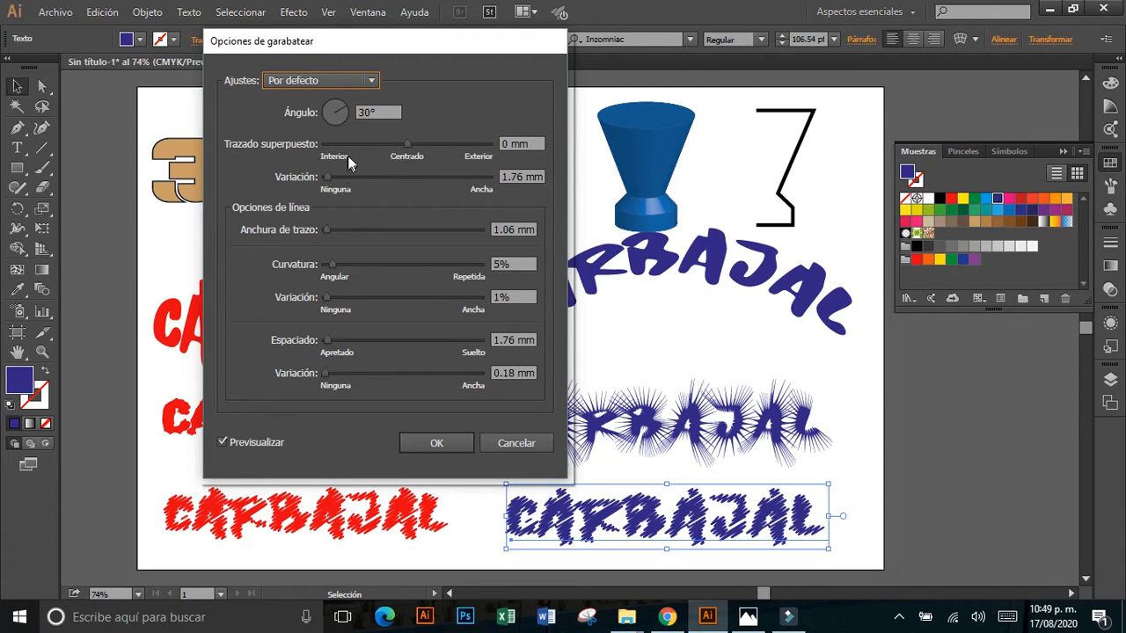
{"action": "mouse_move", "coordinate": [328, 233]}
{"action": "left_mouse_down"}
{"action": "mouse_move", "coordinate": [343, 234]}
{"action": "mouse_move", "coordinate": [328, 239]}
{"action": "left_mouse_up"}
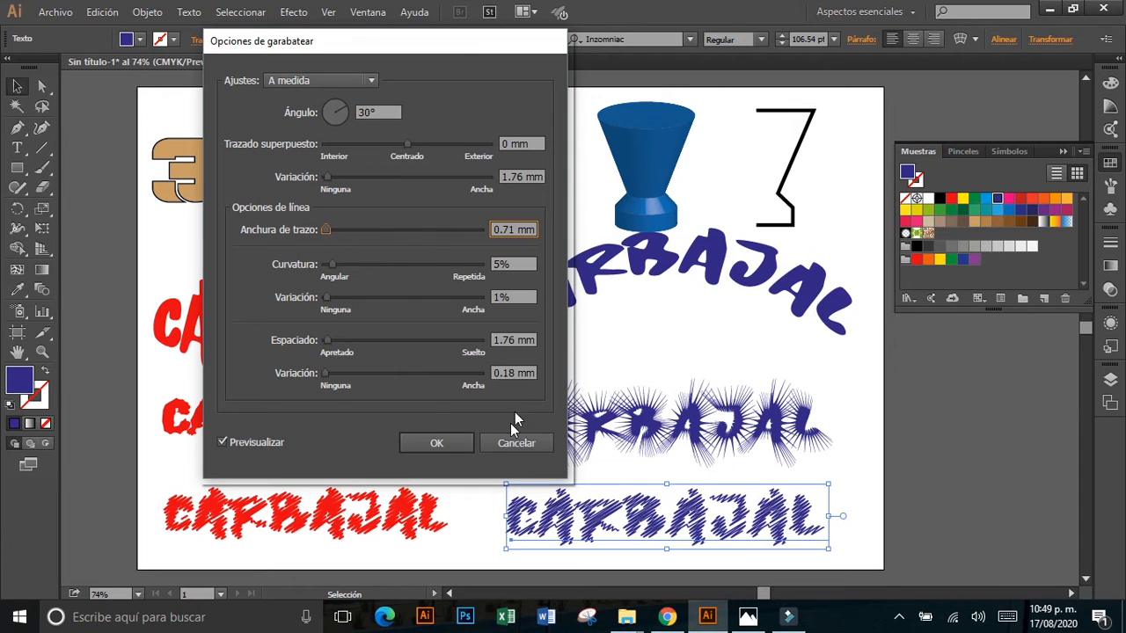
{"action": "left_click", "coordinate": [460, 447]}
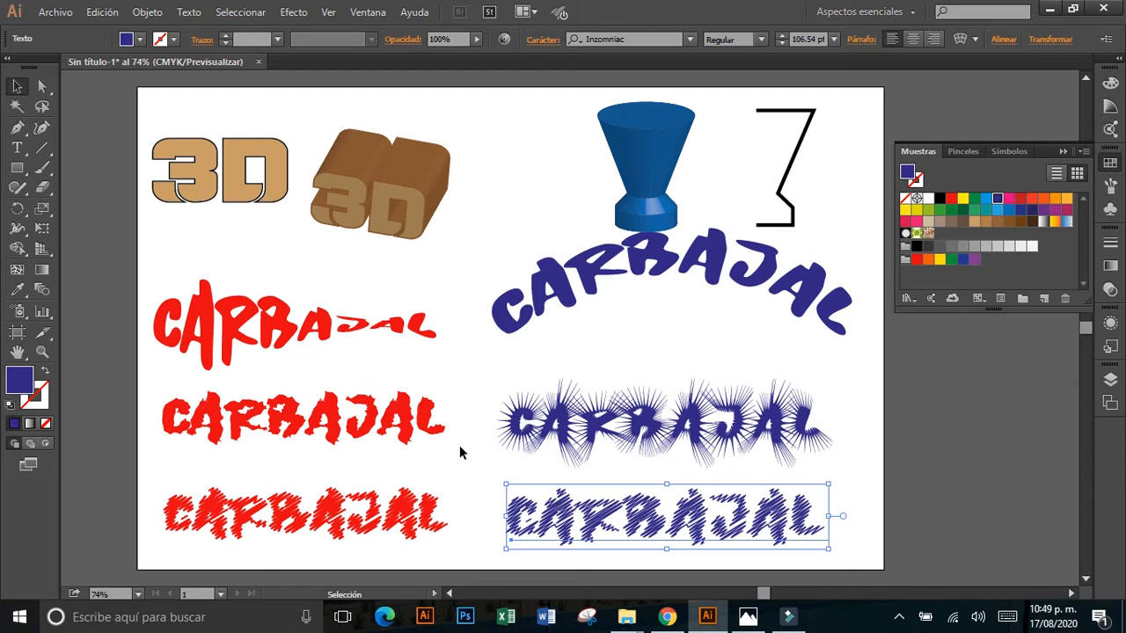
Move the flat 3D text between the extruded text and the blue shape, and draw a rectangle about 47 × 43 mm in its place.
{"action": "mouse_move", "coordinate": [259, 203]}
{"action": "left_mouse_down"}
{"action": "mouse_move", "coordinate": [420, 293]}
{"action": "mouse_move", "coordinate": [548, 220]}
{"action": "left_mouse_up"}
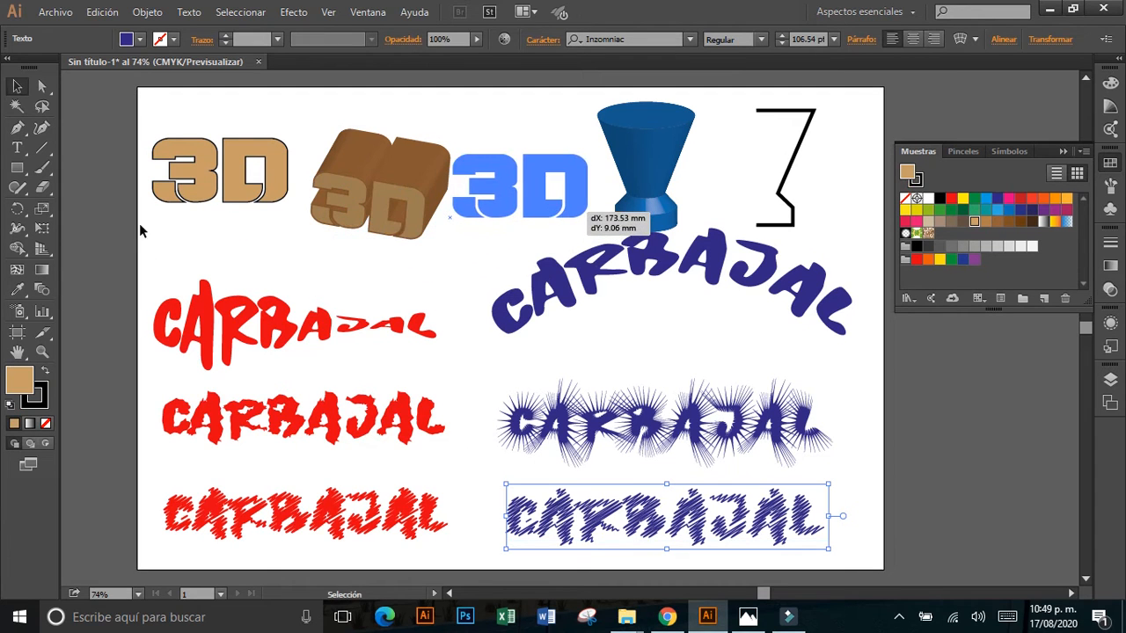
{"action": "left_click", "coordinate": [16, 167]}
{"action": "left_click_drag", "start_coordinate": [170, 140], "coordinate": [251, 213]}
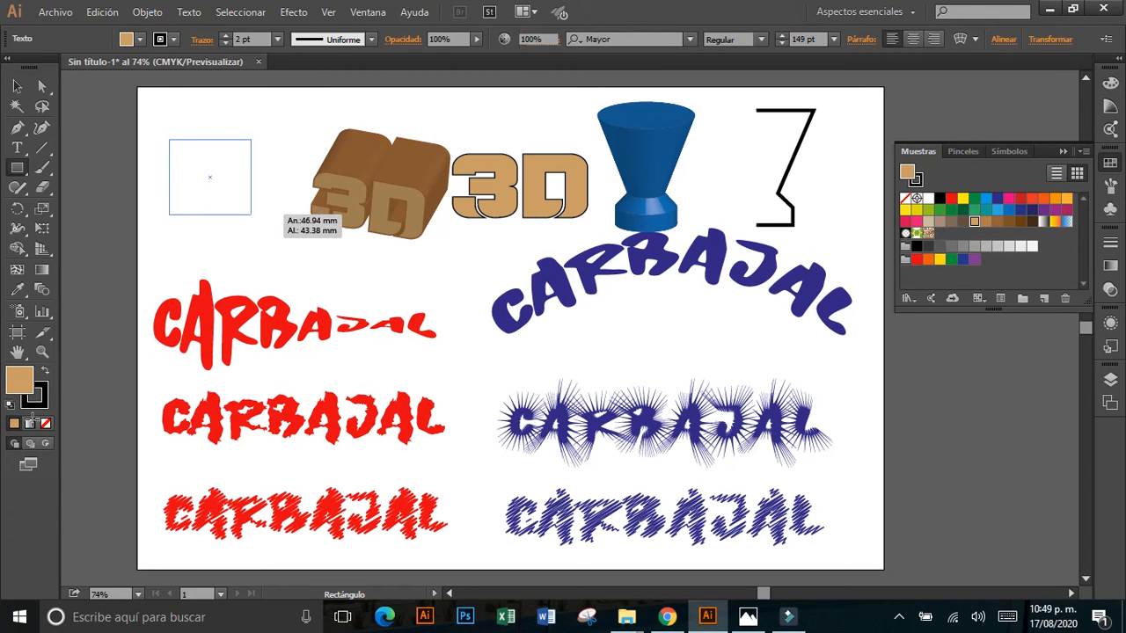
Give the rectangle the default white fill and black stroke, with a stroke weight of 4 pt.
{"action": "left_click", "coordinate": [10, 403]}
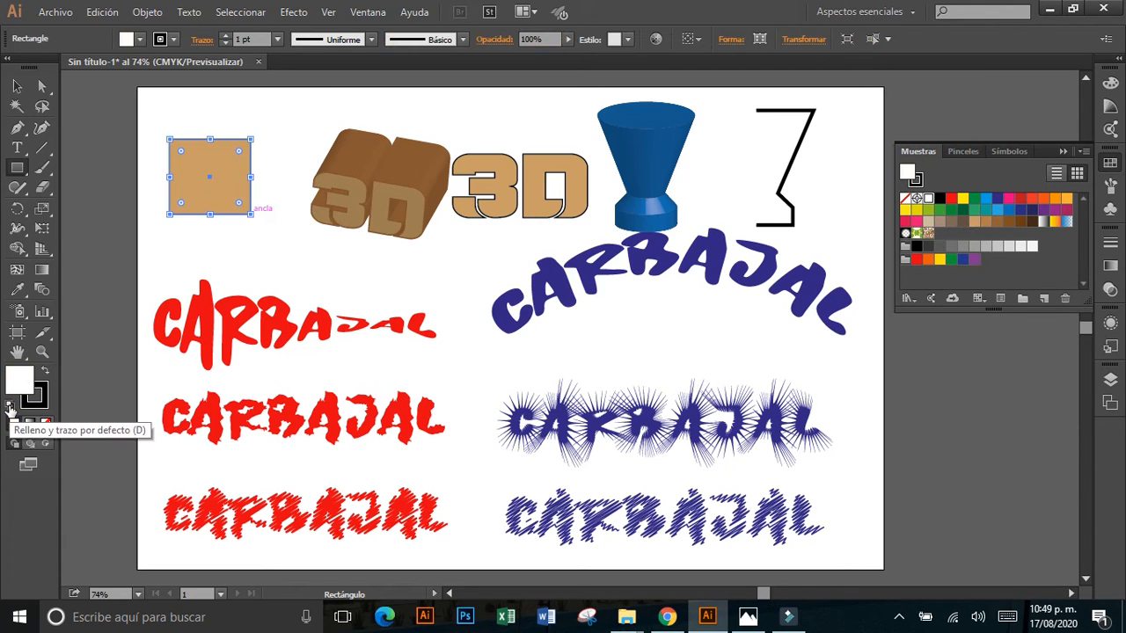
{"action": "left_click", "coordinate": [224, 36]}
{"action": "left_click", "coordinate": [224, 36]}
{"action": "left_click", "coordinate": [225, 36]}
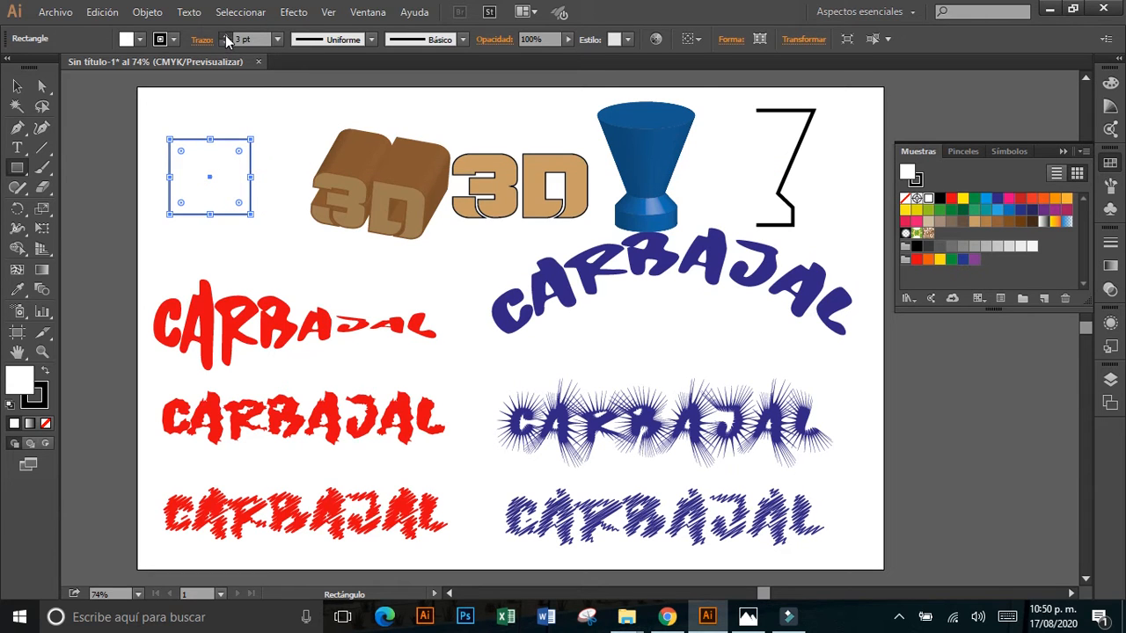
{"action": "left_click", "coordinate": [16, 85]}
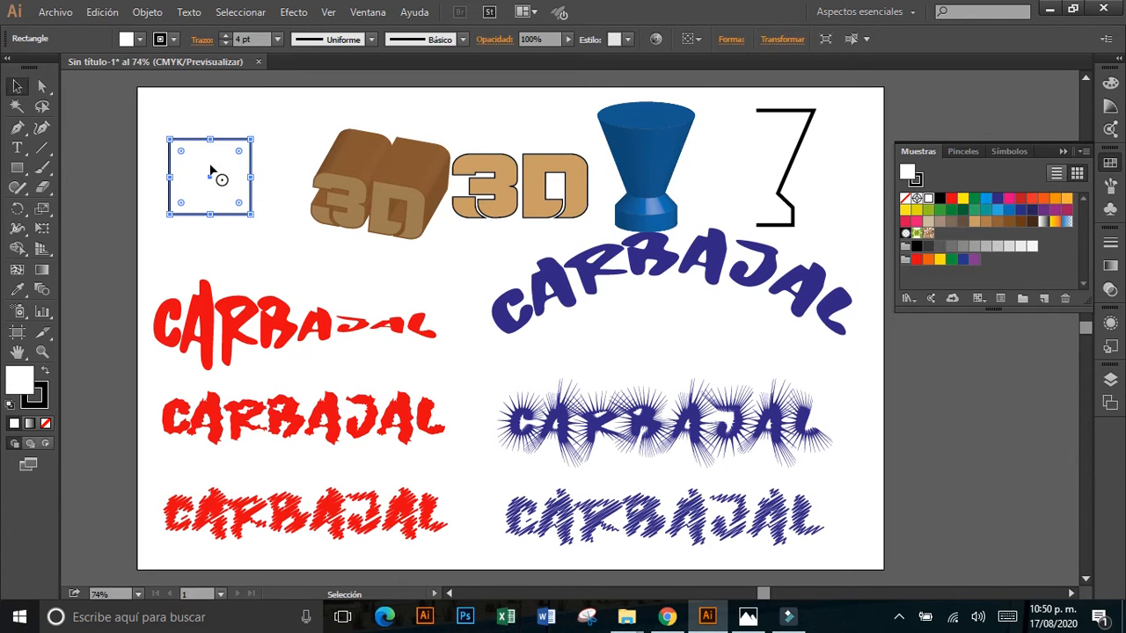
Preview converting the rectangle to an ellipse with 6.35 mm relative extra width and height, without applying it.
{"action": "left_click", "coordinate": [295, 13]}
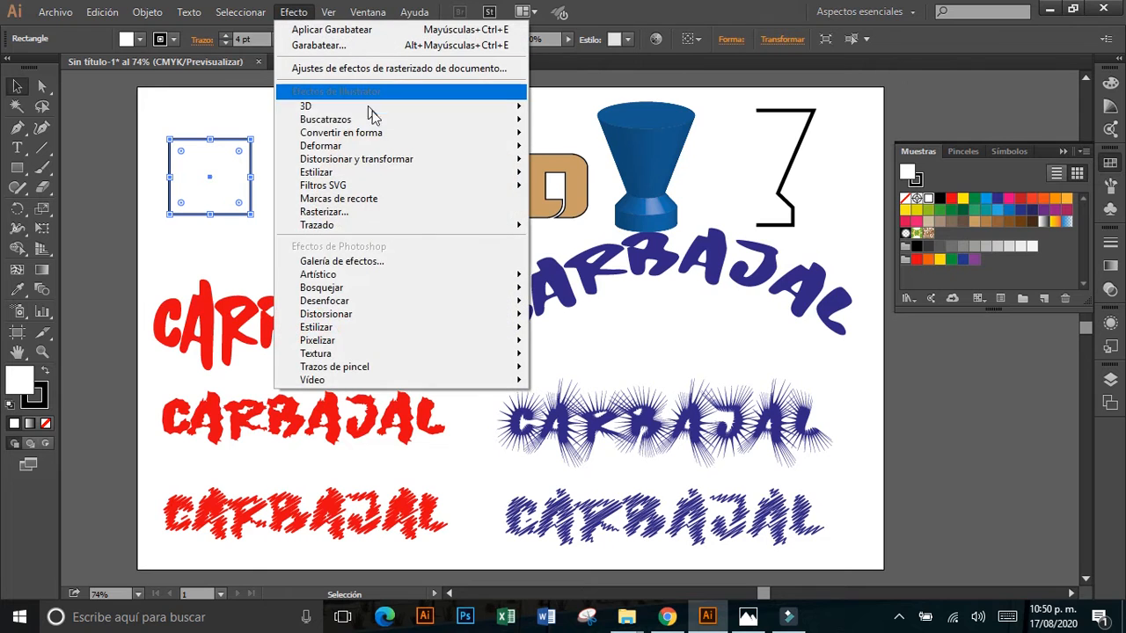
{"action": "mouse_move", "coordinate": [399, 133]}
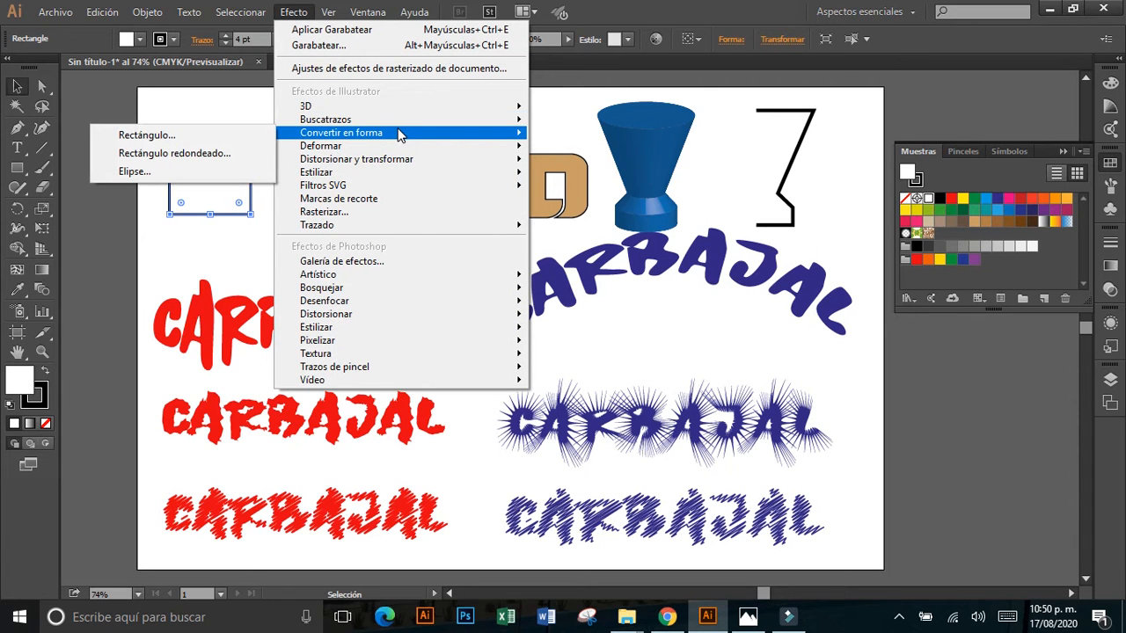
{"action": "left_click", "coordinate": [186, 170]}
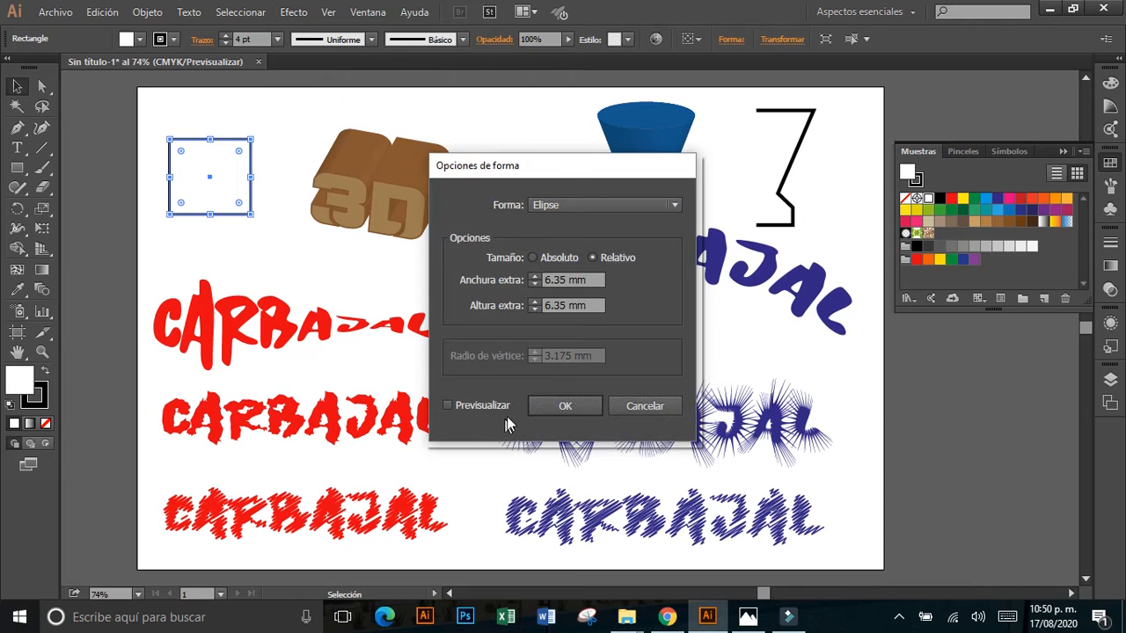
{"action": "left_click", "coordinate": [448, 407]}
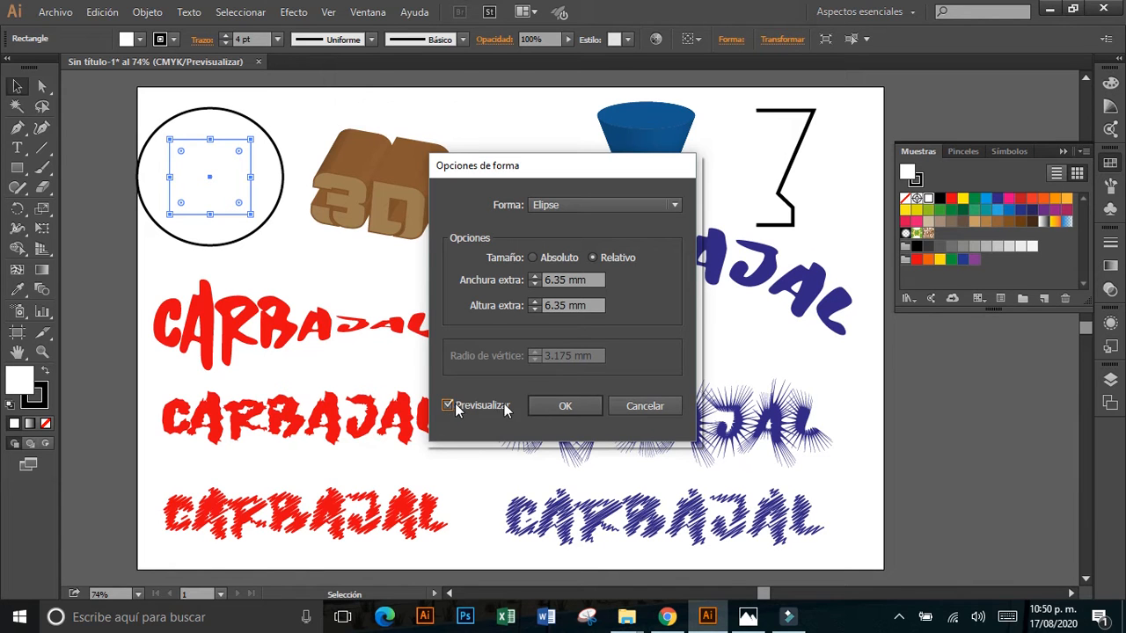
{"action": "left_click", "coordinate": [642, 406]}
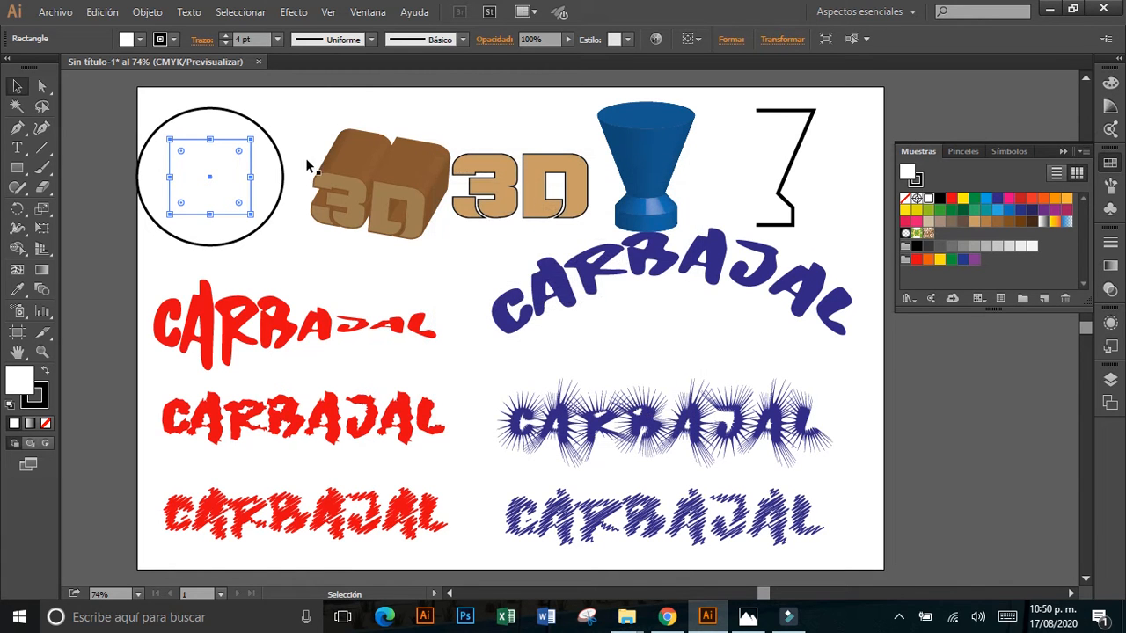
Browse the Pathfinder effects with the rectangle selected, and deselect it.
{"action": "left_click", "coordinate": [294, 11]}
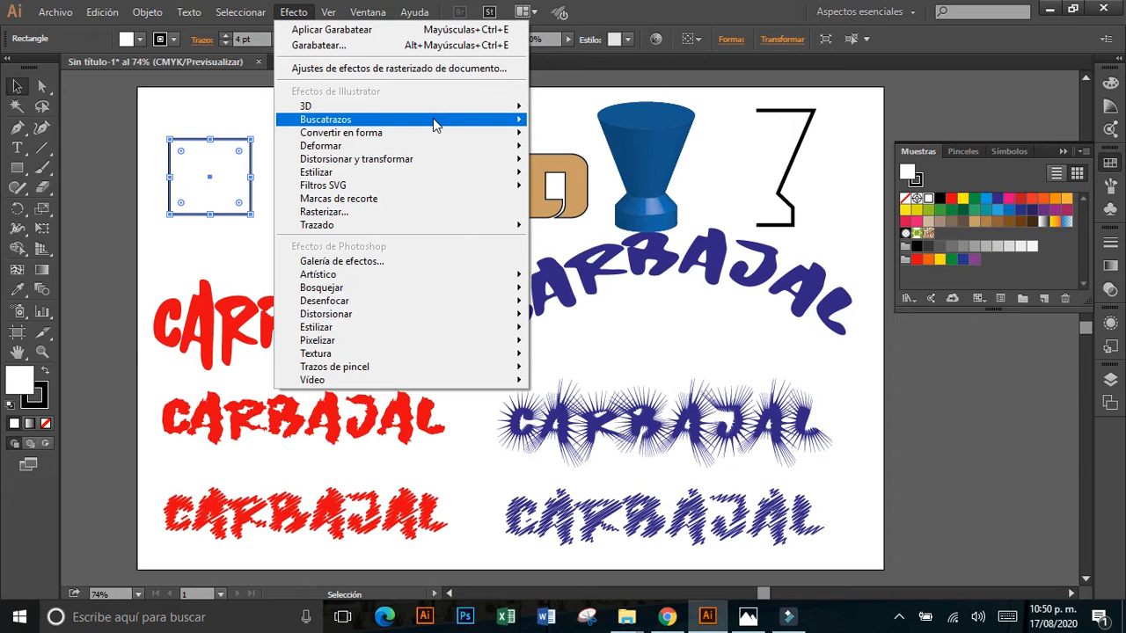
{"action": "mouse_move", "coordinate": [433, 117]}
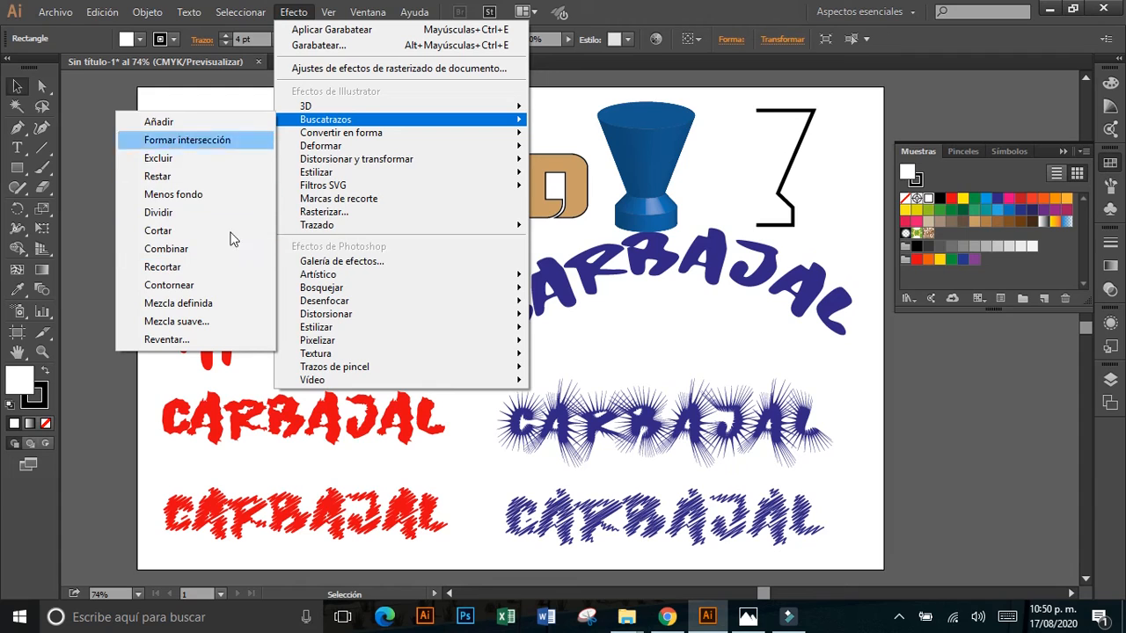
{"action": "left_click", "coordinate": [240, 91]}
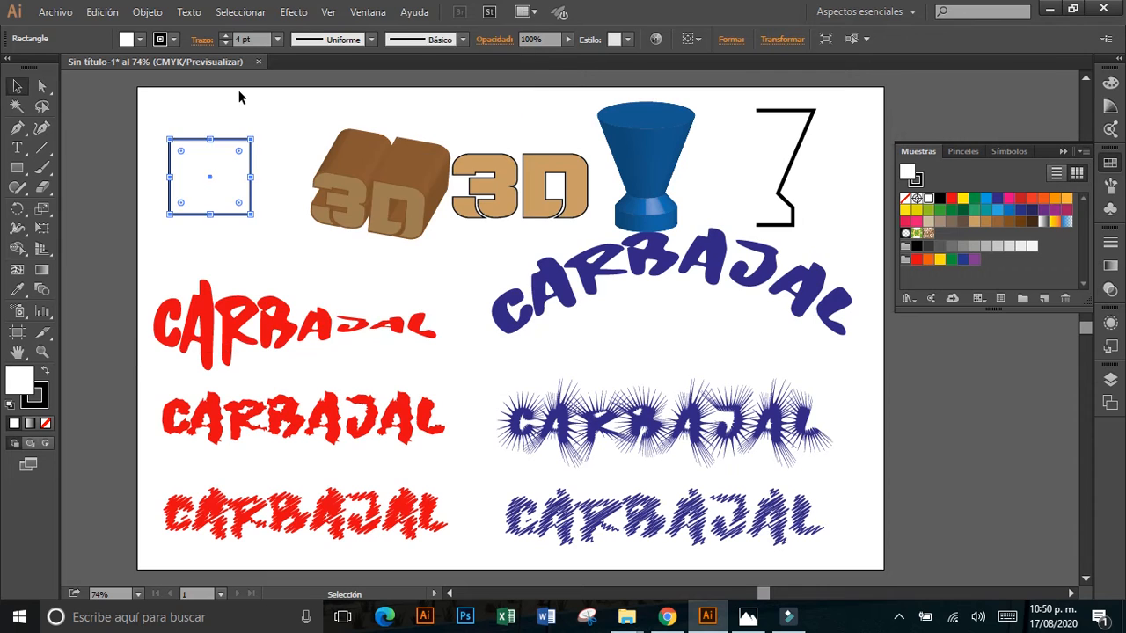
{"action": "left_click", "coordinate": [240, 92]}
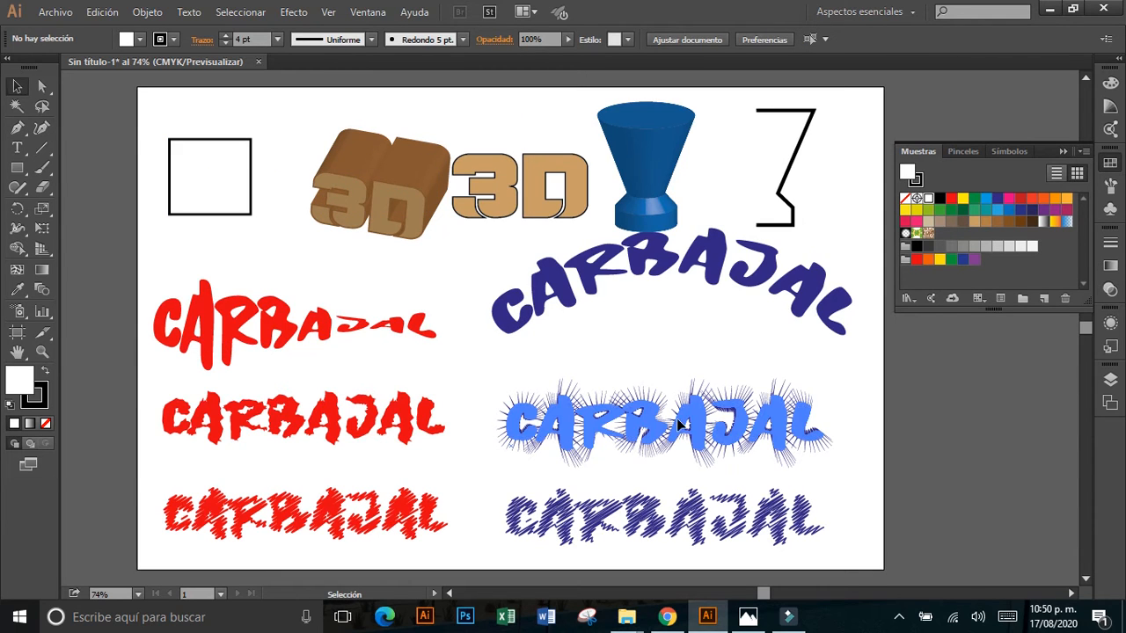
Move the spiky middle blue text up beneath the arched text, and the scribbled blue text slightly up.
{"action": "left_click_drag", "start_coordinate": [676, 420], "coordinate": [678, 385]}
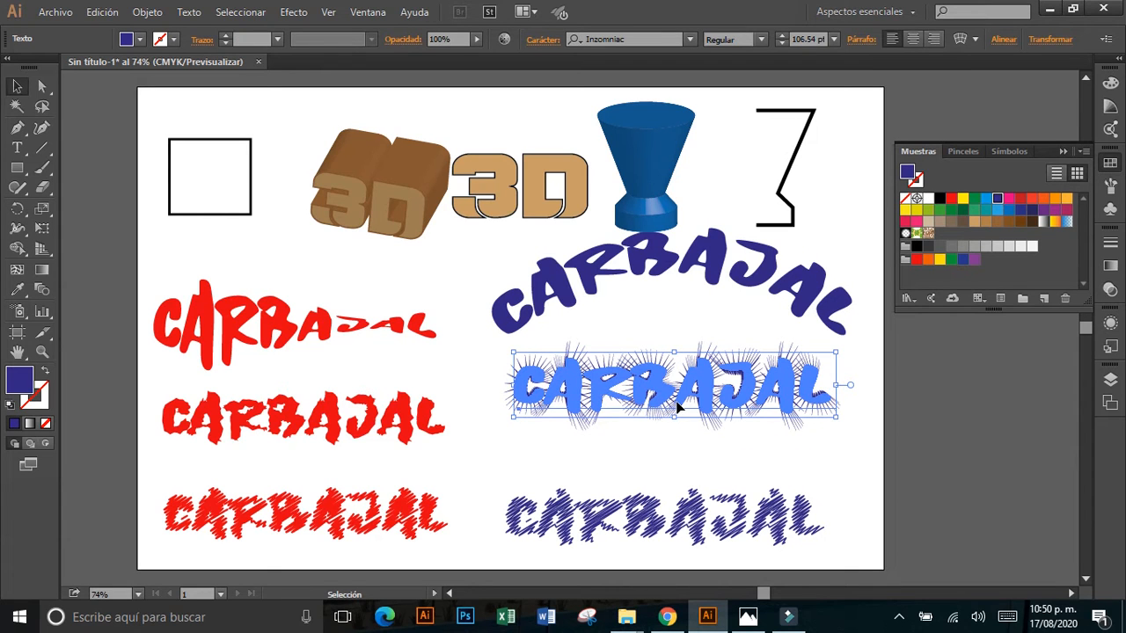
{"action": "left_click_drag", "start_coordinate": [650, 502], "coordinate": [652, 489]}
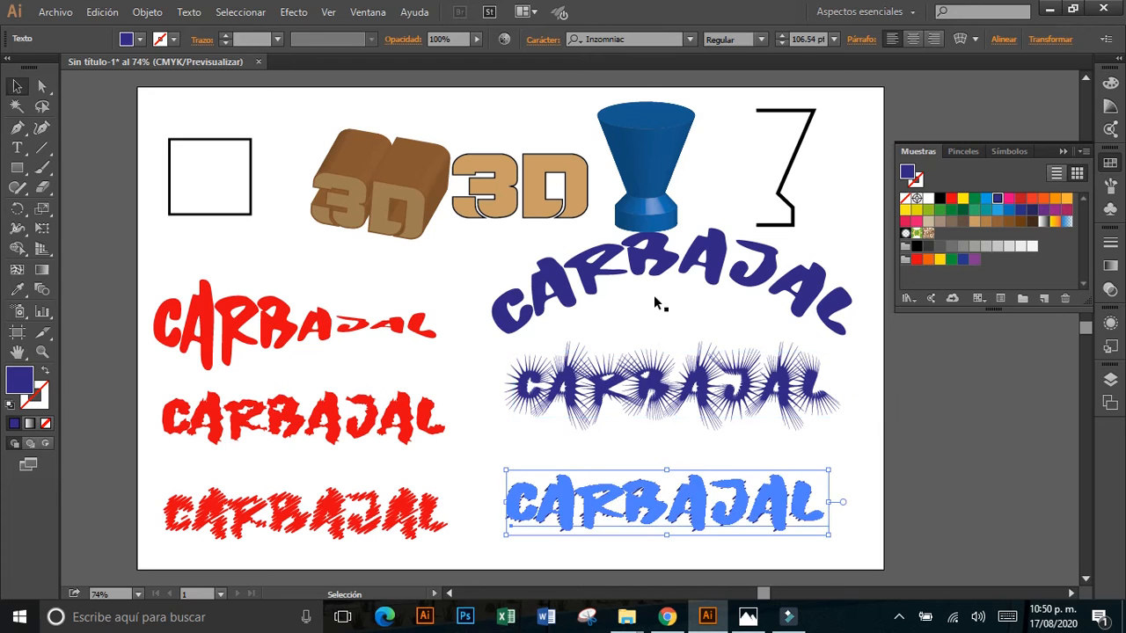
Try the fonts Karate Medium and Hong Kong Hustle Expanded on the scribbled blue text.
{"action": "left_click", "coordinate": [690, 40]}
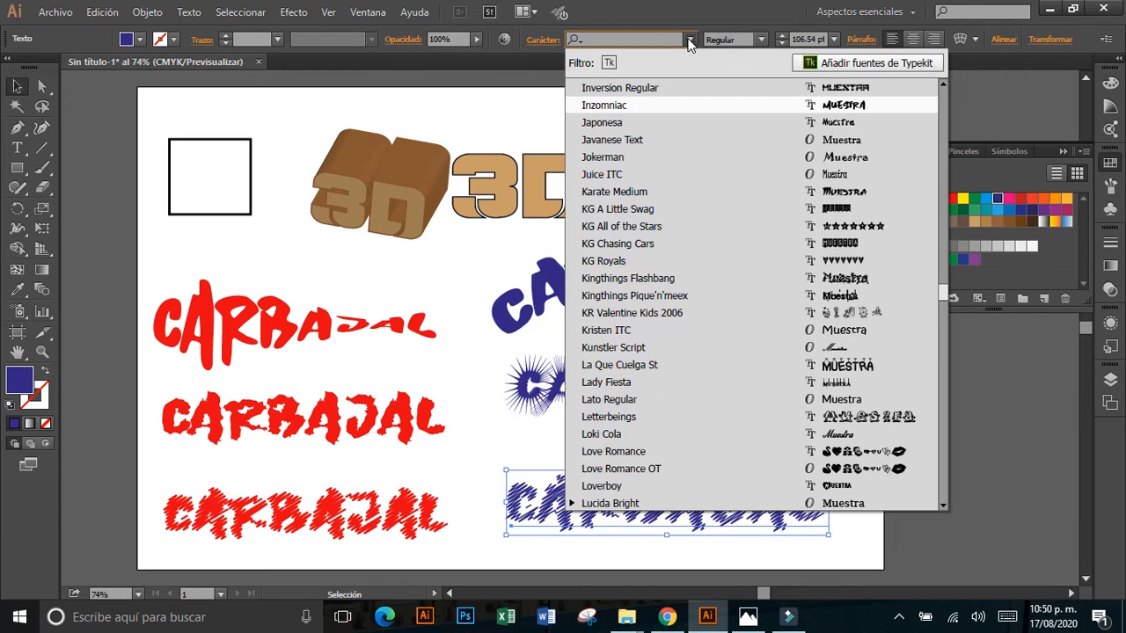
{"action": "left_click", "coordinate": [717, 191]}
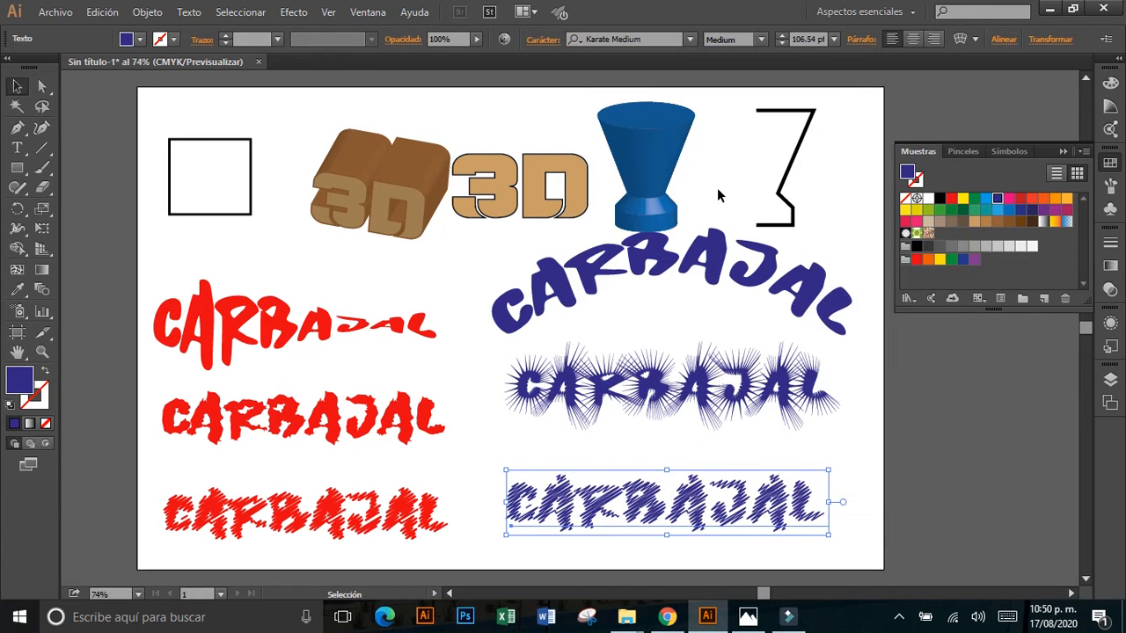
{"action": "left_click", "coordinate": [689, 40]}
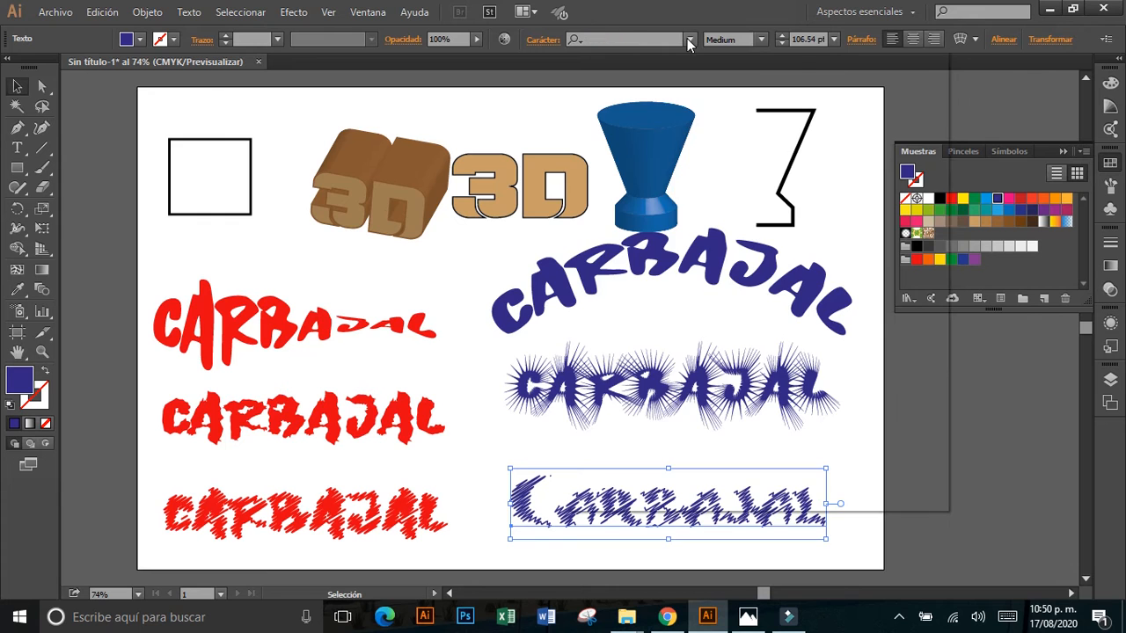
{"action": "scroll", "coordinate": [672, 193], "scroll_direction": "up", "scroll_amount": 10}
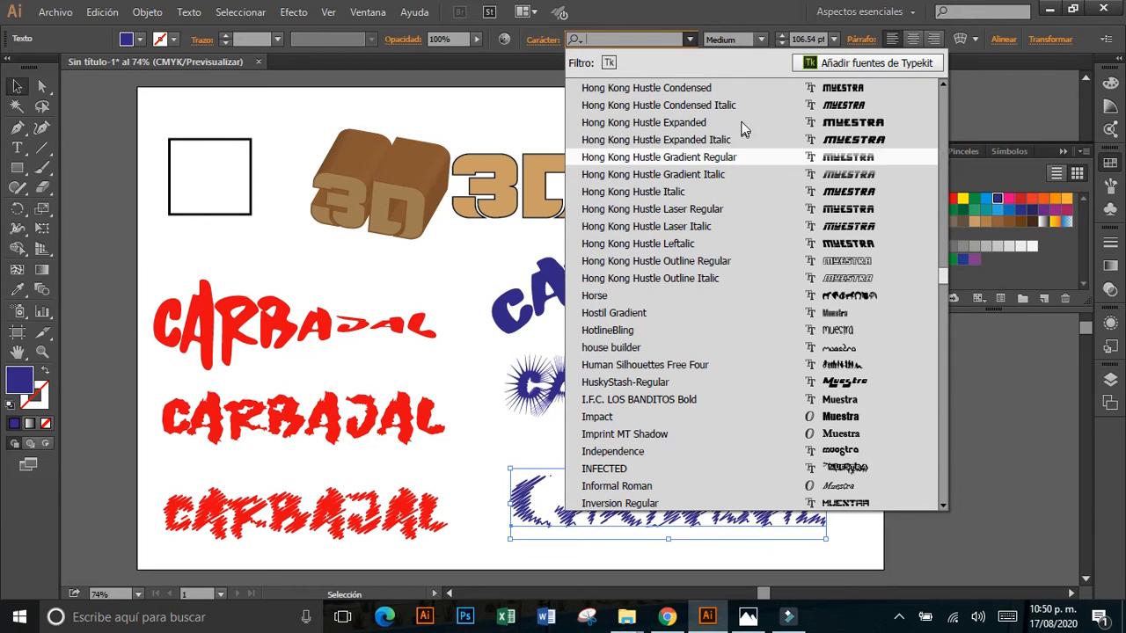
{"action": "left_click", "coordinate": [741, 124]}
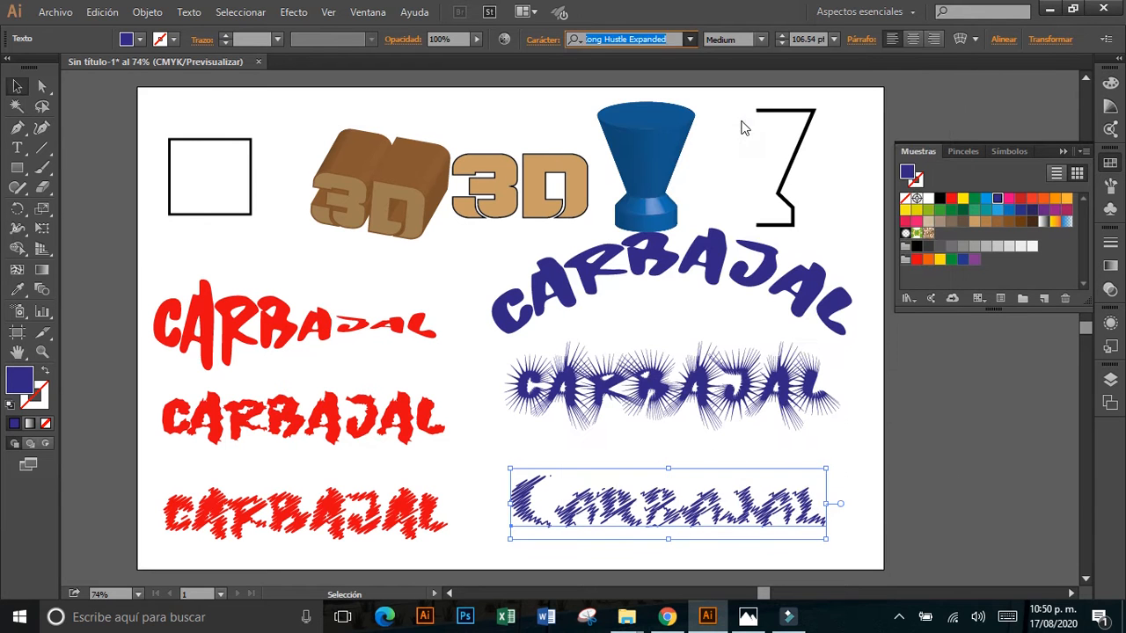
Set the scribbled blue text in the Gretoon font, and scale it to about 110 pt to fit within the artboard.
{"action": "left_click", "coordinate": [691, 40]}
{"action": "scroll", "coordinate": [731, 227], "scroll_direction": "up", "scroll_amount": 8}
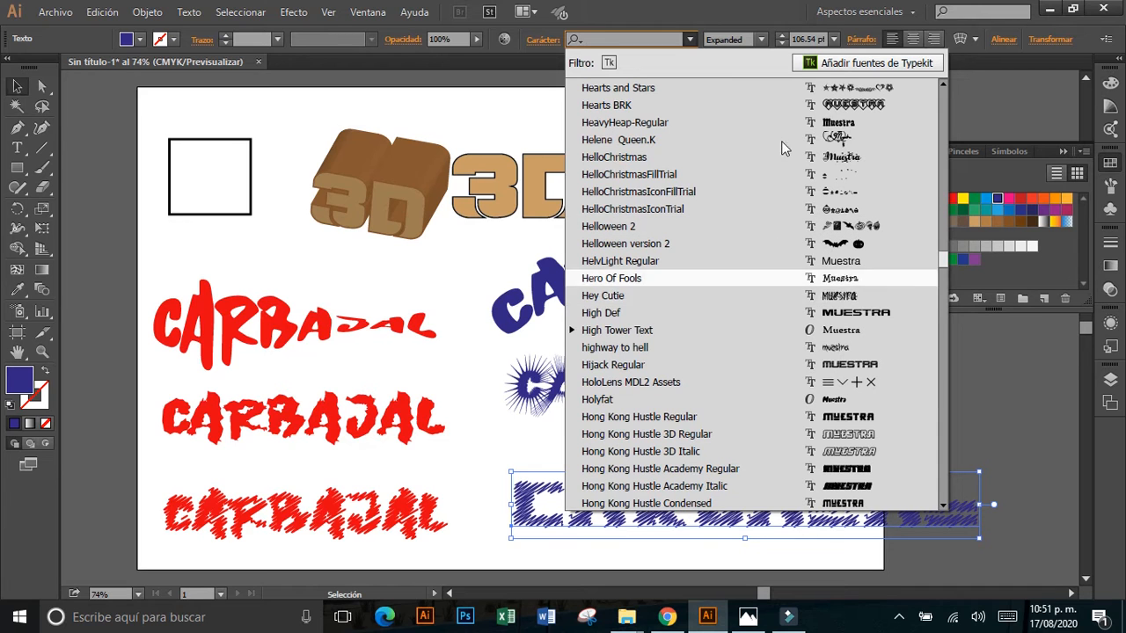
{"action": "scroll", "coordinate": [738, 154], "scroll_direction": "up", "scroll_amount": 6}
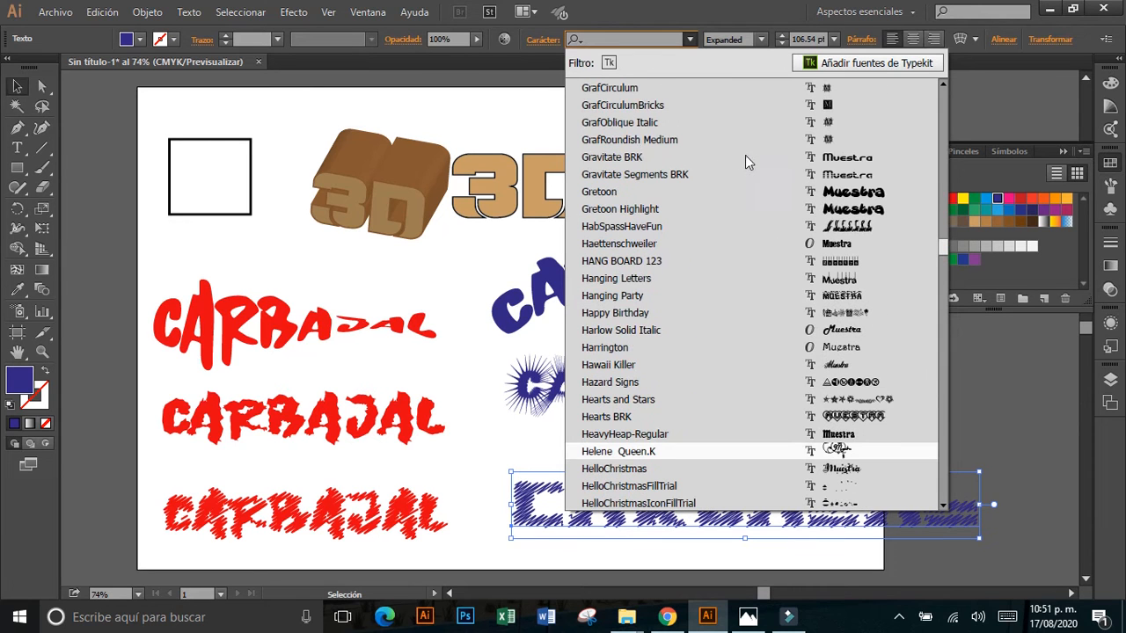
{"action": "left_click", "coordinate": [762, 192]}
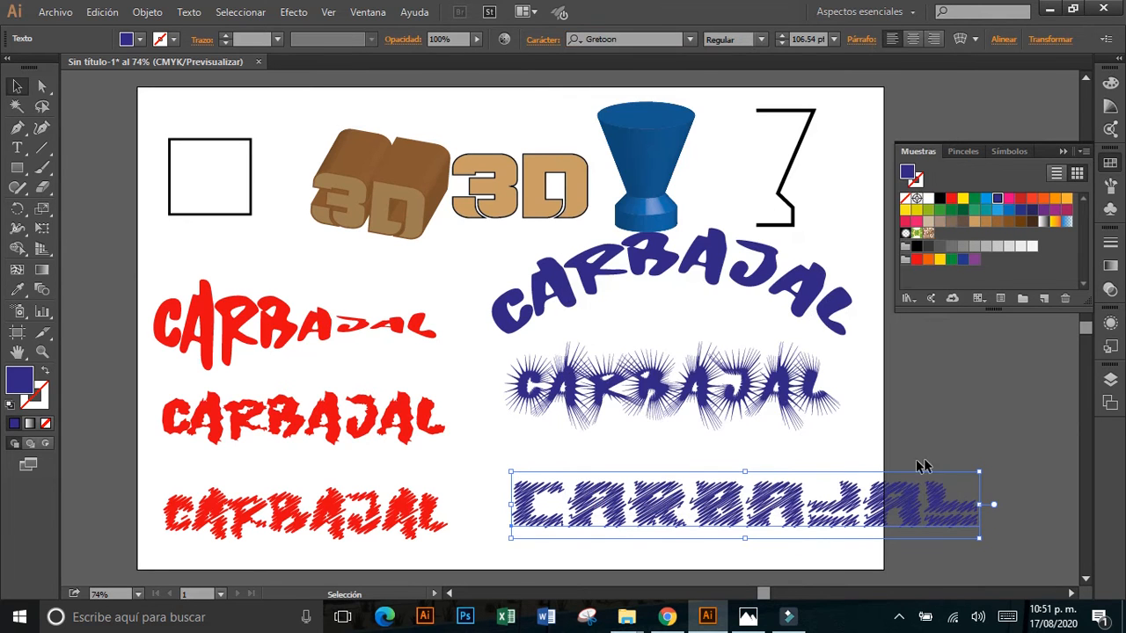
{"action": "left_click_drag", "start_coordinate": [968, 467], "coordinate": [858, 467]}
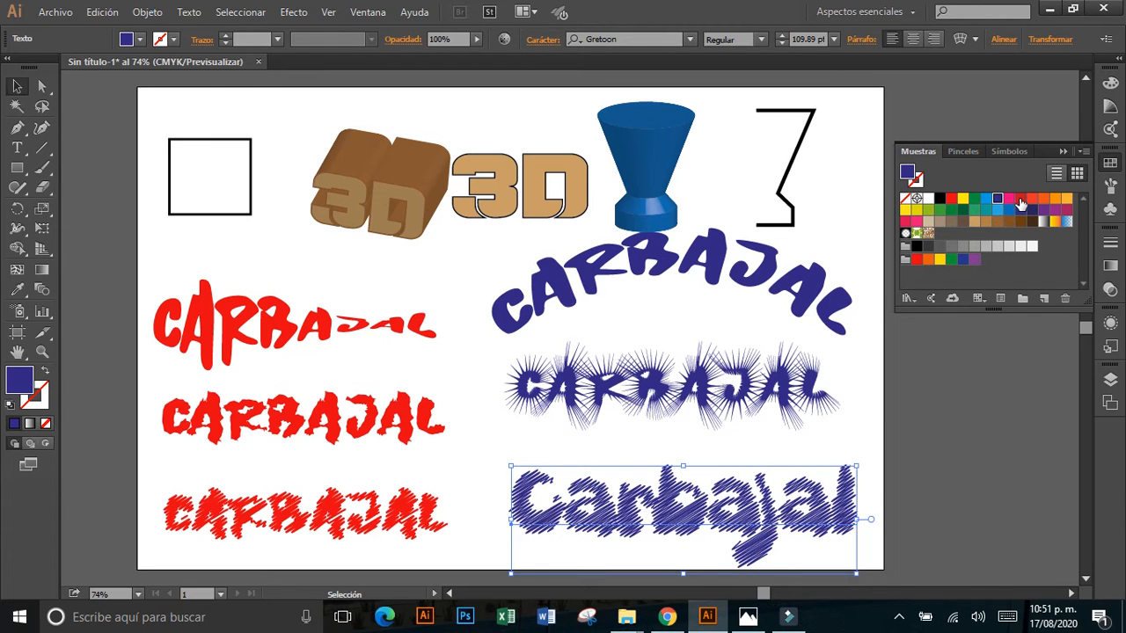
Try red and dark blue fills on the scribbled Gretoon text, and settle on a brown fill.
{"action": "left_click", "coordinate": [1018, 199]}
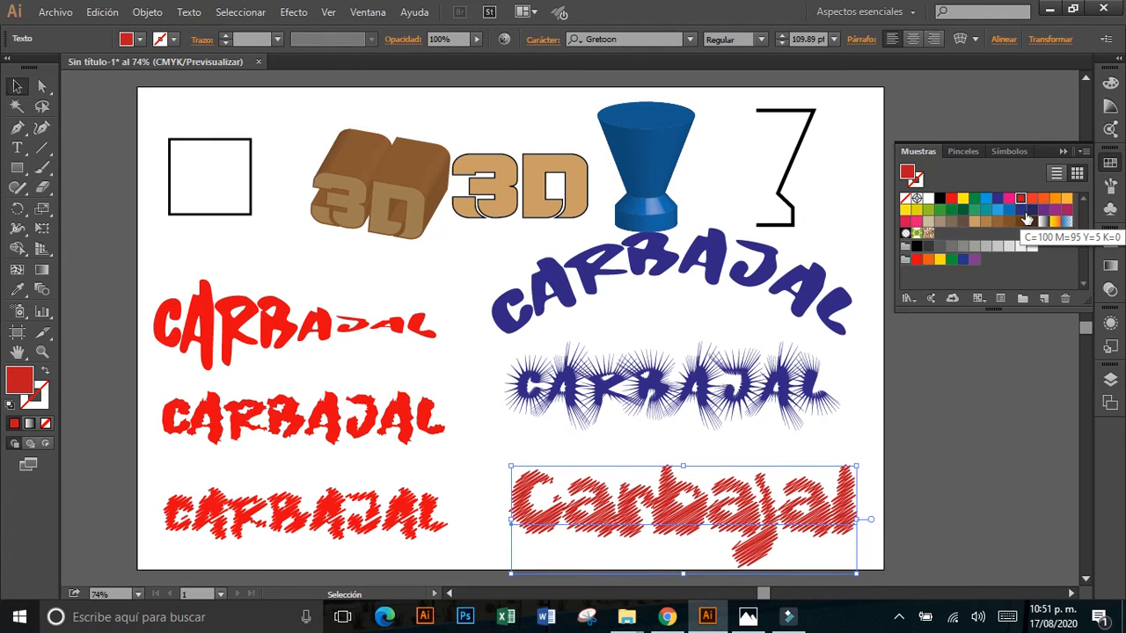
{"action": "left_click", "coordinate": [1031, 211]}
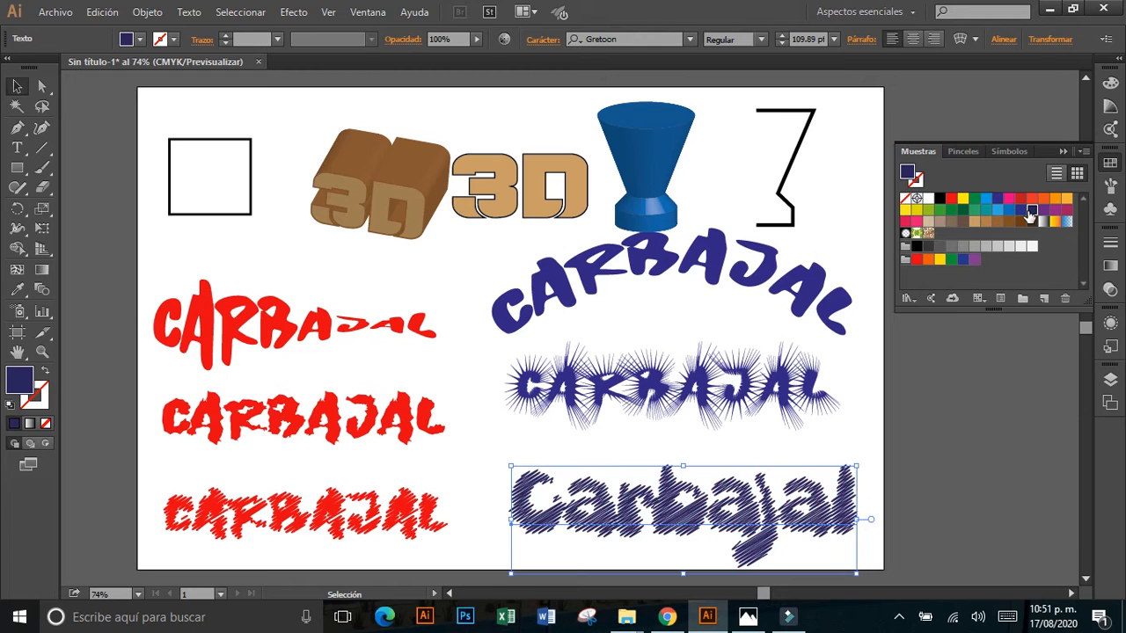
{"action": "left_click", "coordinate": [1010, 222]}
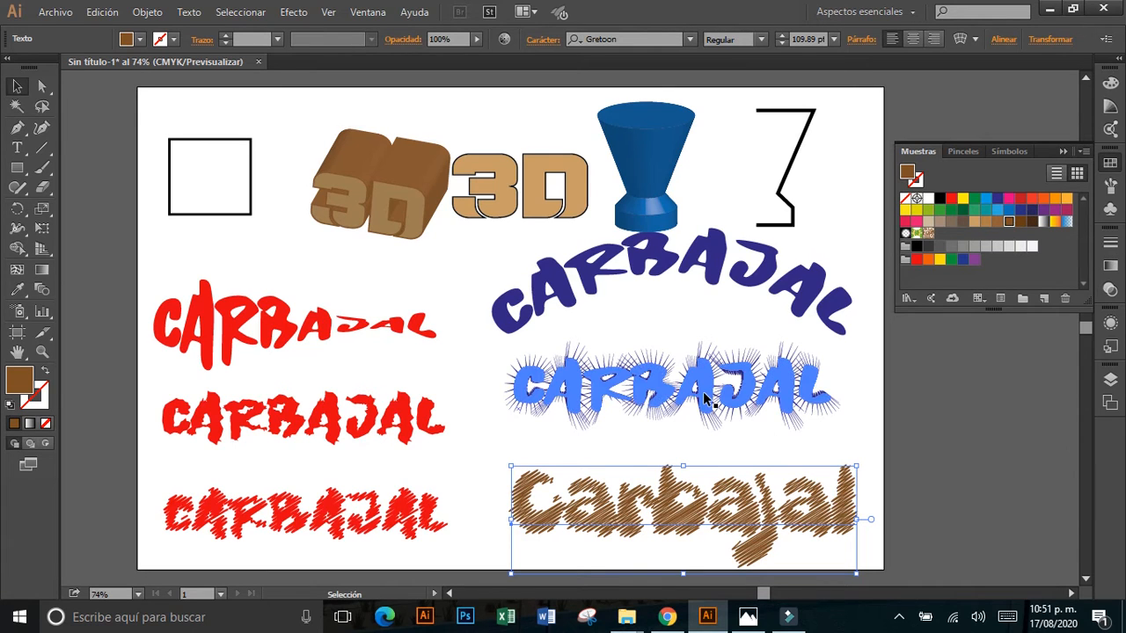
Convert the spiky blue text beneath the arched text to outlines.
{"action": "left_click", "coordinate": [863, 322]}
{"action": "left_click", "coordinate": [686, 378]}
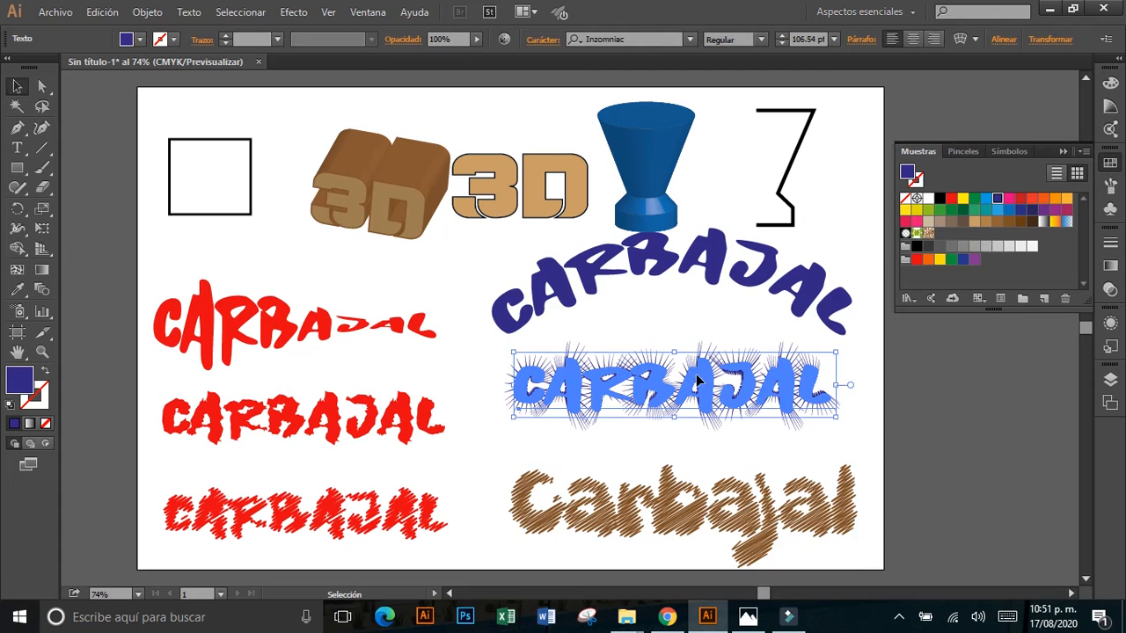
{"action": "right_click", "coordinate": [698, 382]}
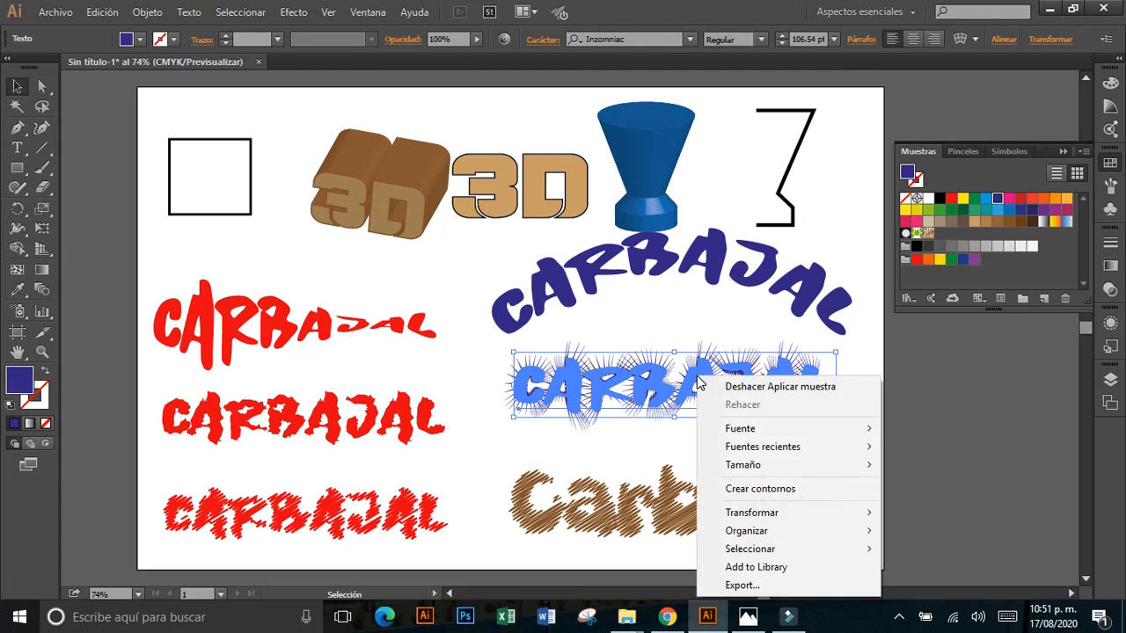
{"action": "left_click", "coordinate": [741, 489]}
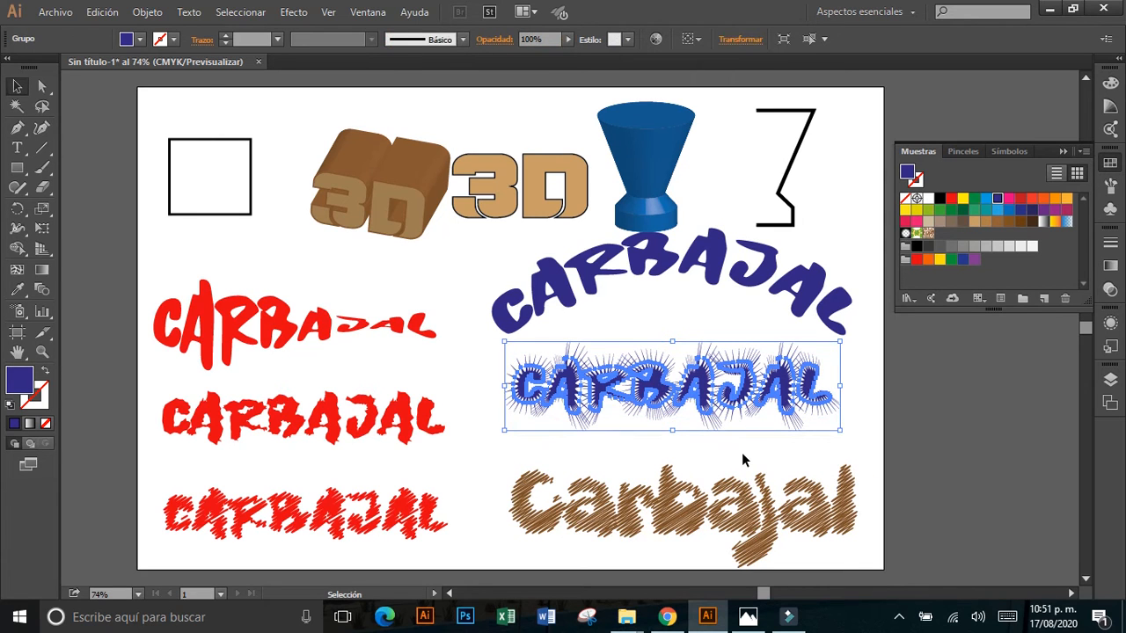
{"action": "left_click", "coordinate": [742, 452]}
Shift the outlined spiky text slightly, and fill it with the yellow-orange gradient swatch.
{"action": "left_click_drag", "start_coordinate": [732, 393], "coordinate": [742, 399]}
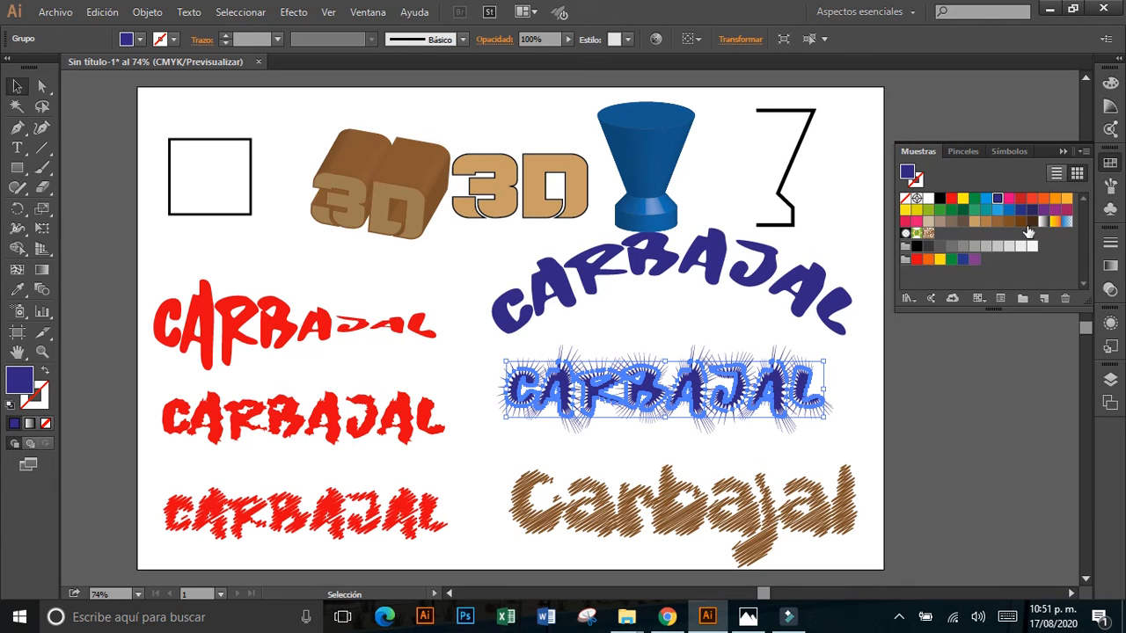
{"action": "left_click", "coordinate": [1056, 221]}
{"action": "left_click", "coordinate": [757, 446]}
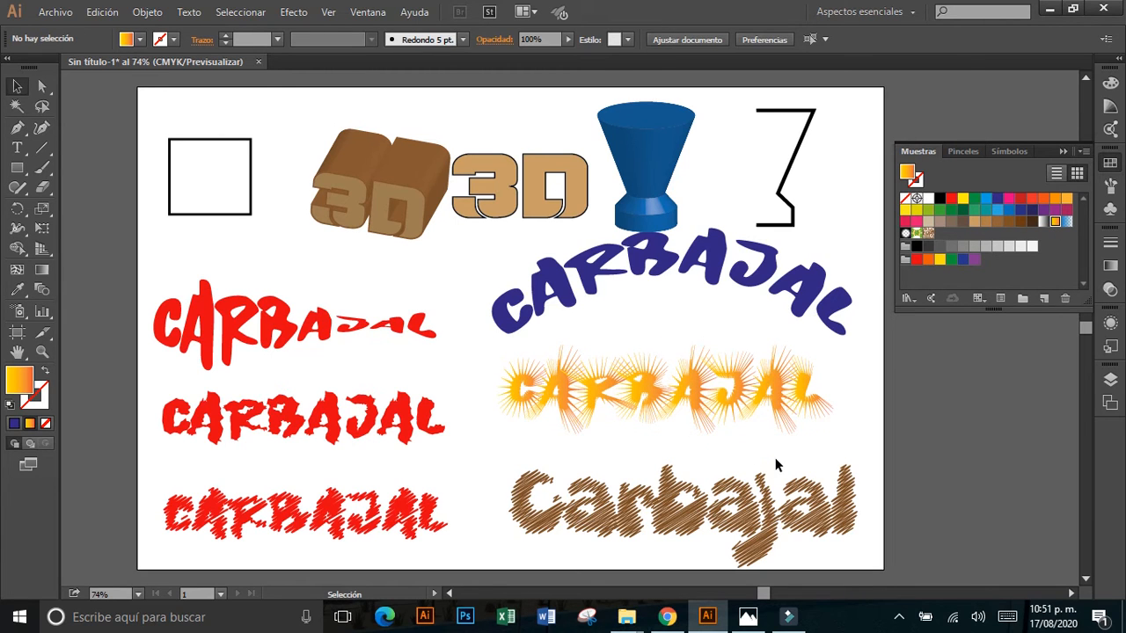
Move the brown scribbled text slightly up, and give it a Multiplicar drop shadow with 75% opacity, 2.47 mm offsets and 1.76 mm blur.
{"action": "left_click_drag", "start_coordinate": [720, 515], "coordinate": [699, 499]}
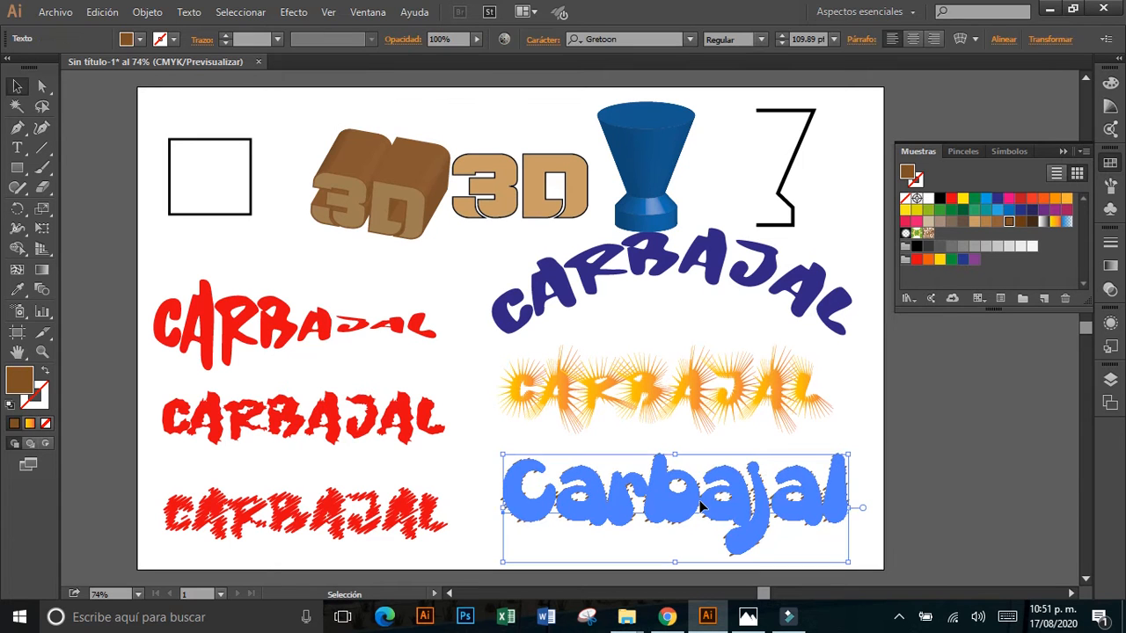
{"action": "left_click", "coordinate": [299, 12]}
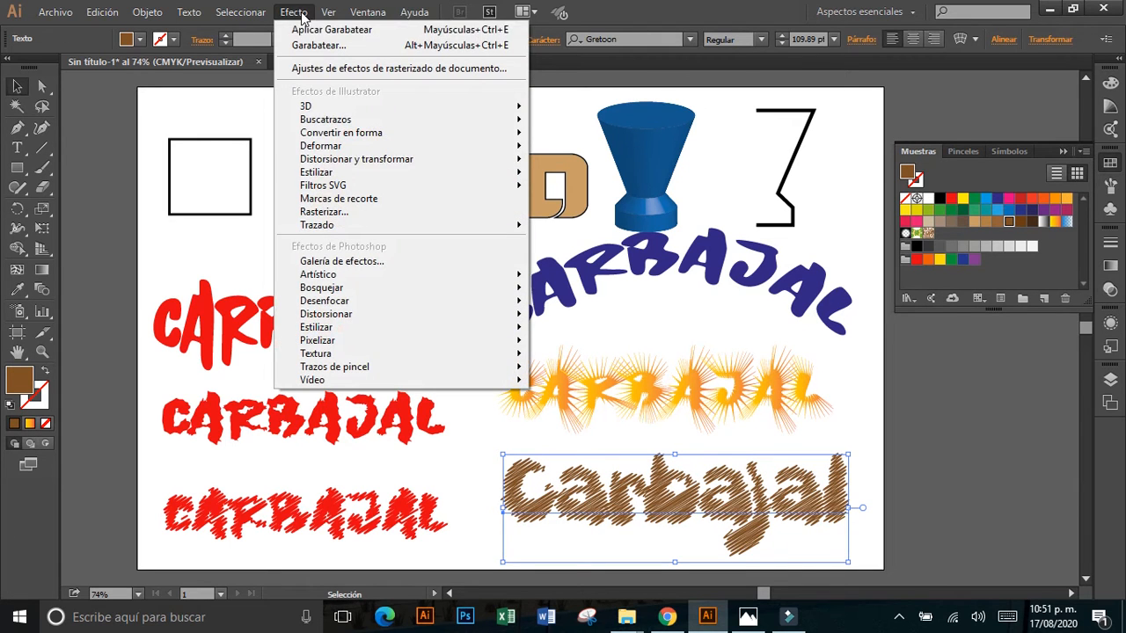
{"action": "mouse_move", "coordinate": [446, 170]}
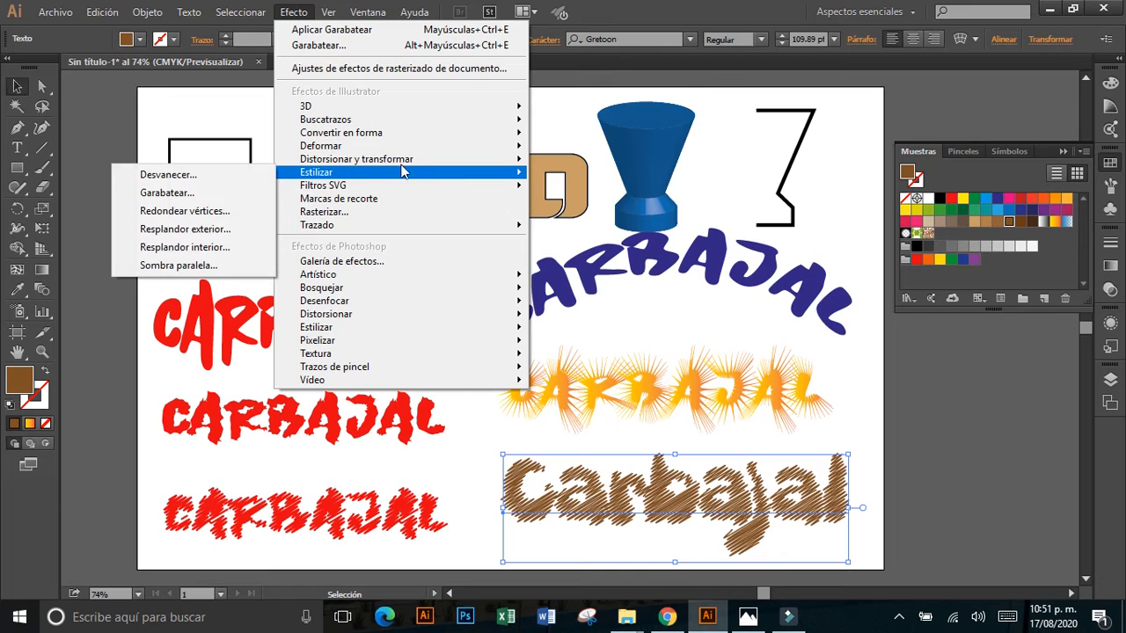
{"action": "left_click", "coordinate": [179, 269]}
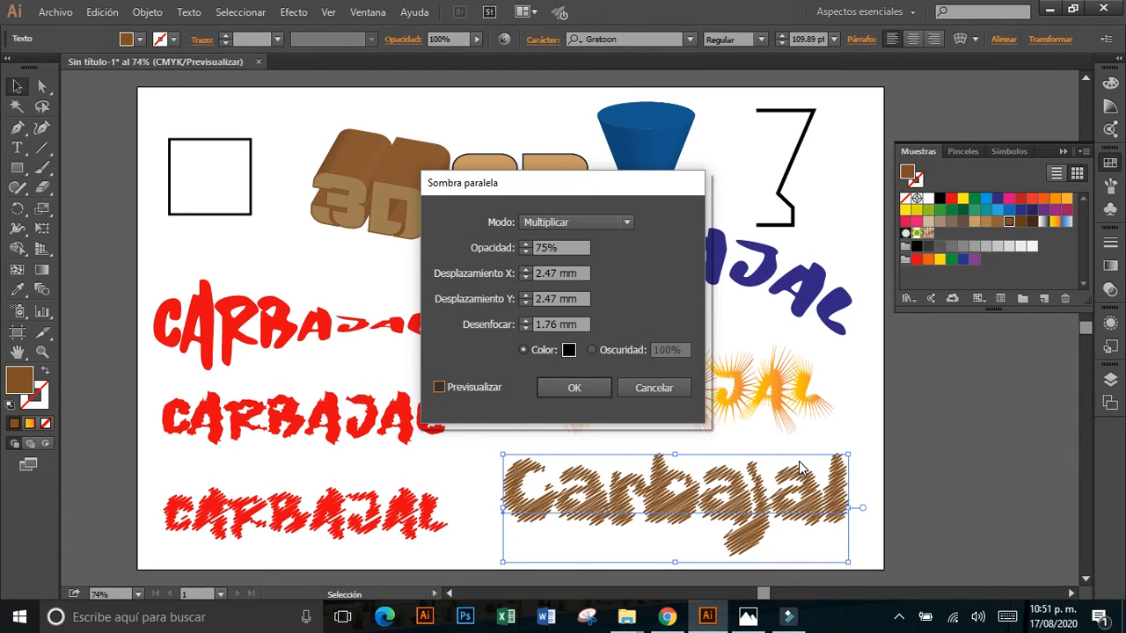
{"action": "key", "text": "Return"}
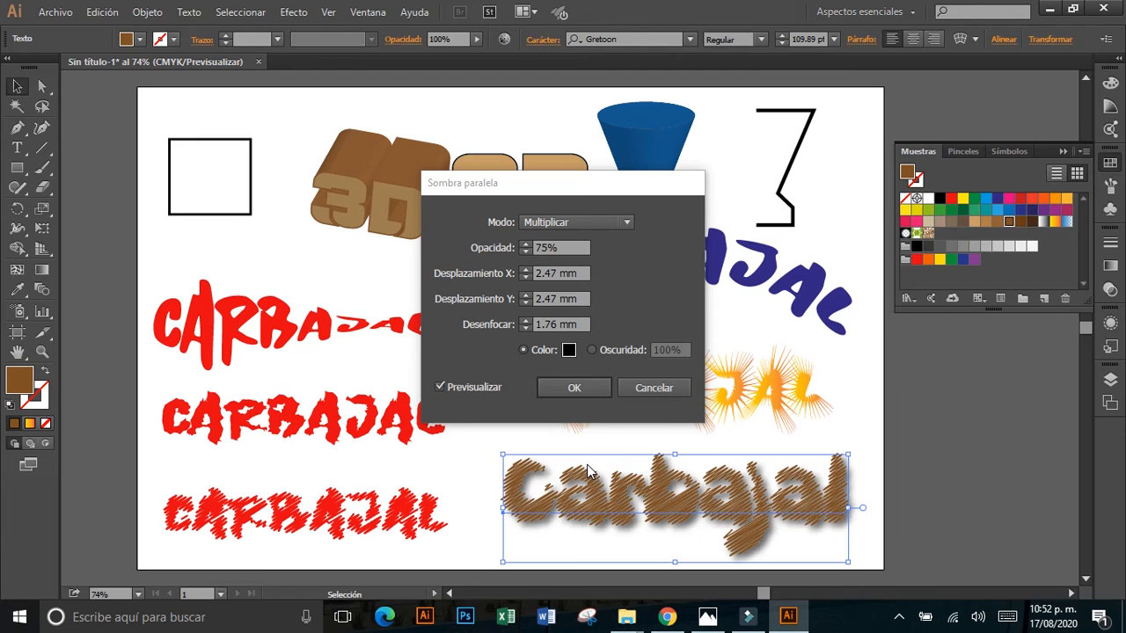
{"action": "left_click", "coordinate": [583, 389]}
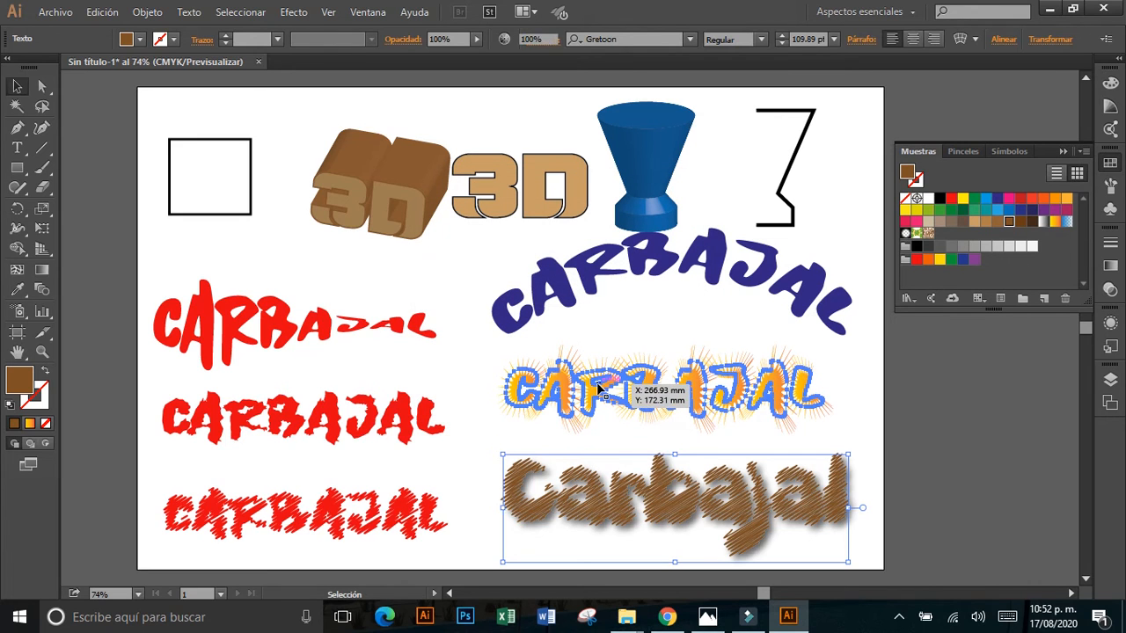
Apply a Multiplicar drop shadow with 75% opacity, 2.47 mm offsets and 1.76 mm blur to the spiky gradient text.
{"action": "left_click", "coordinate": [598, 390]}
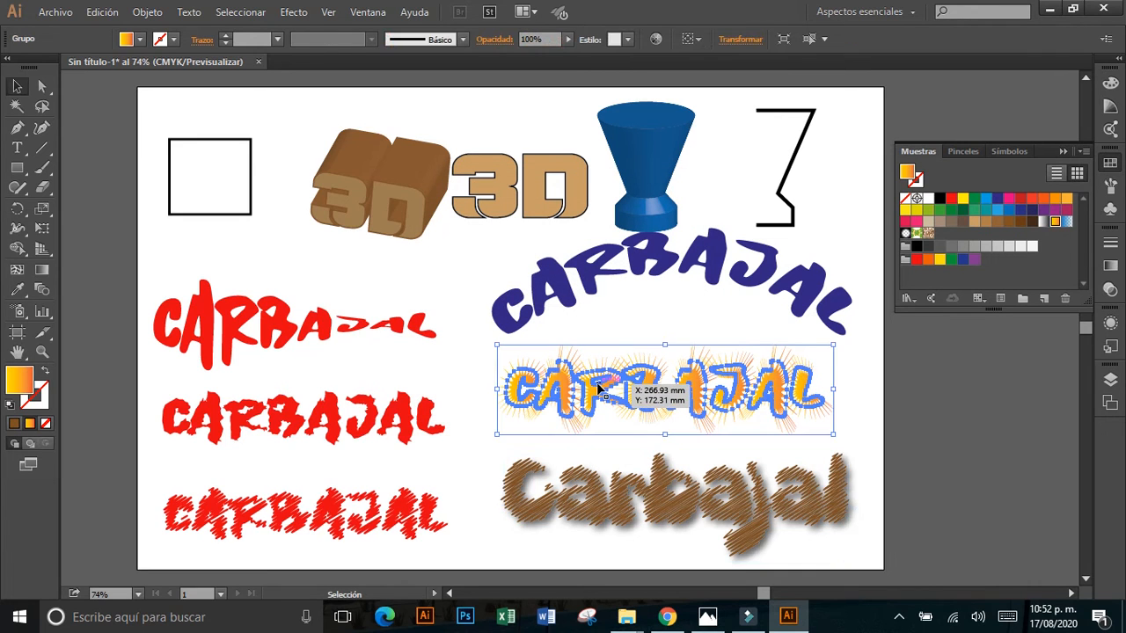
{"action": "left_click", "coordinate": [294, 12]}
{"action": "mouse_move", "coordinate": [426, 176]}
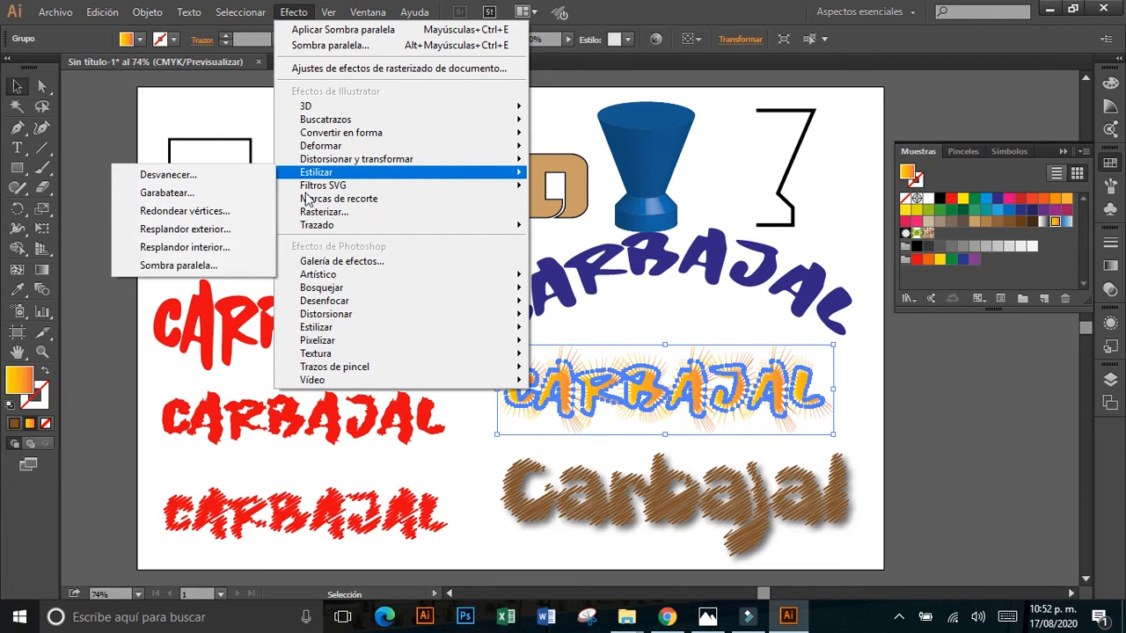
{"action": "left_click", "coordinate": [215, 271]}
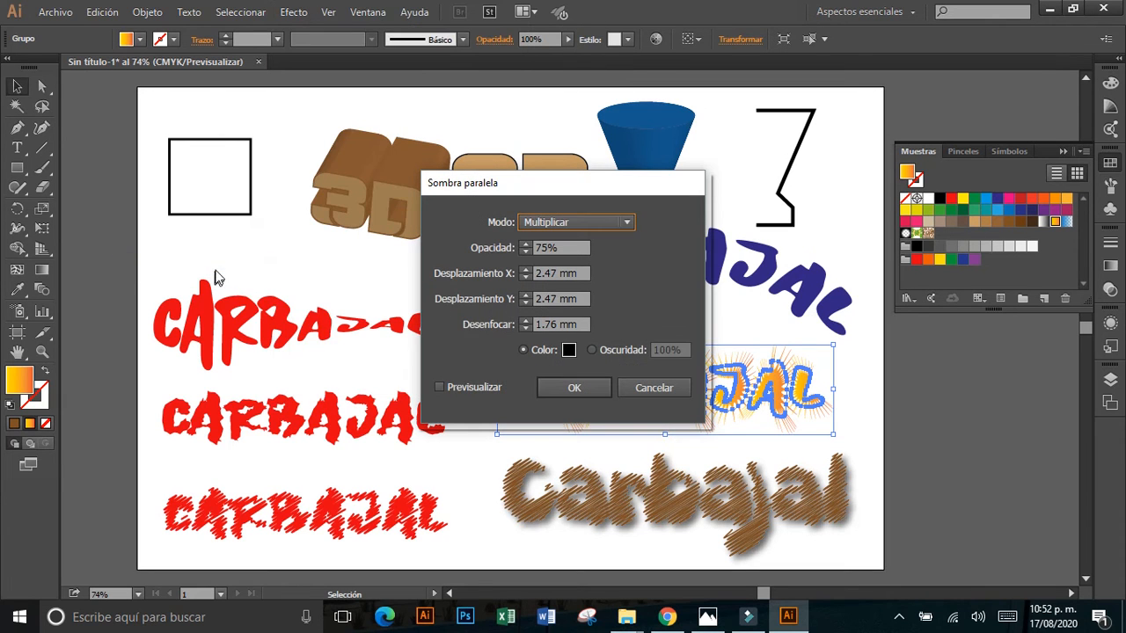
{"action": "left_click", "coordinate": [465, 390]}
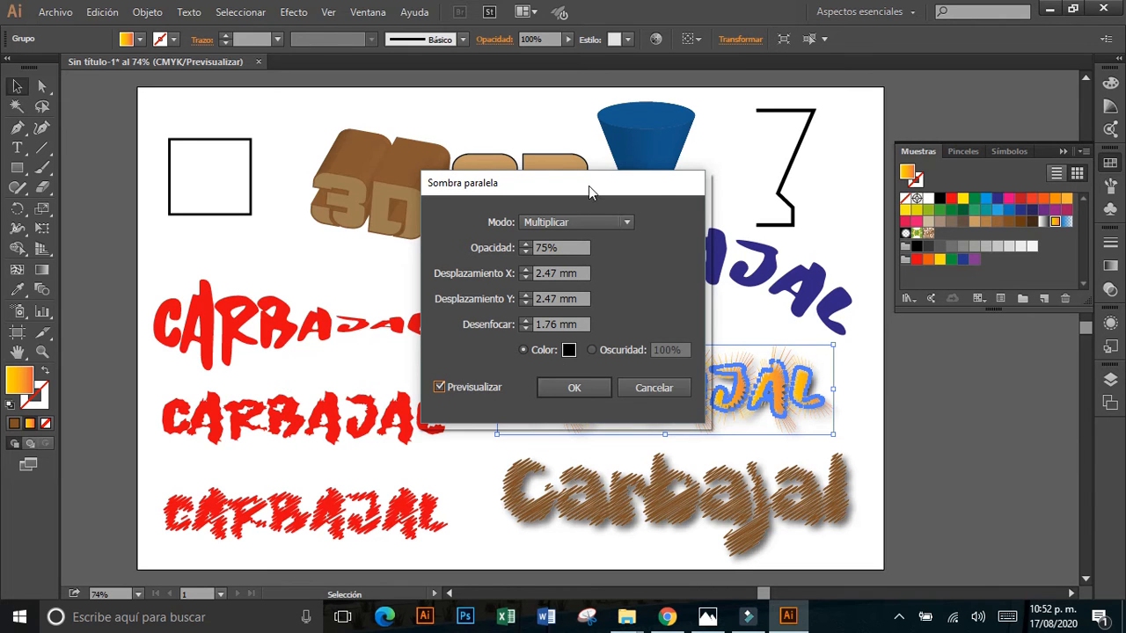
{"action": "left_click_drag", "start_coordinate": [589, 186], "coordinate": [472, 174]}
{"action": "left_click", "coordinate": [475, 374]}
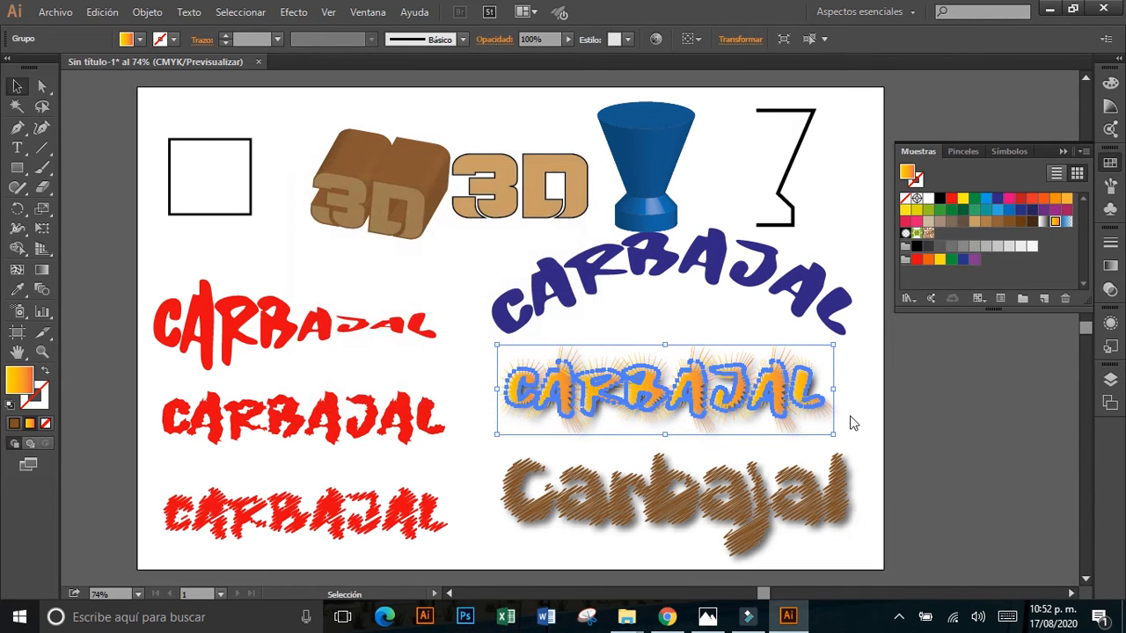
Fill the rough-edged middle red text with dark blue.
{"action": "left_click", "coordinate": [850, 420]}
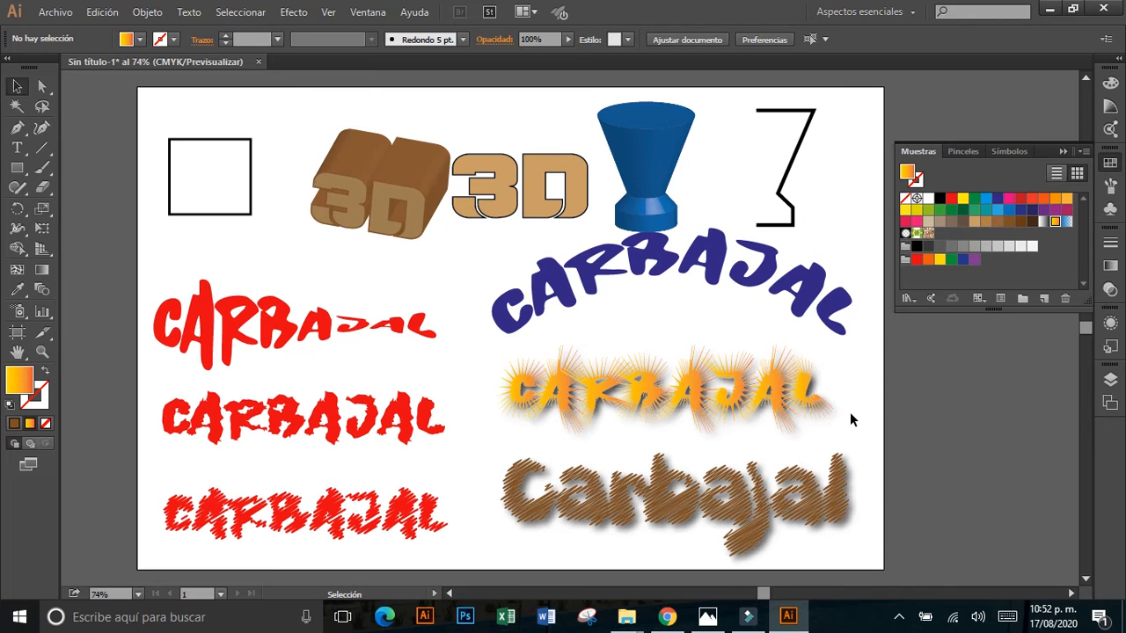
{"action": "left_click", "coordinate": [391, 424]}
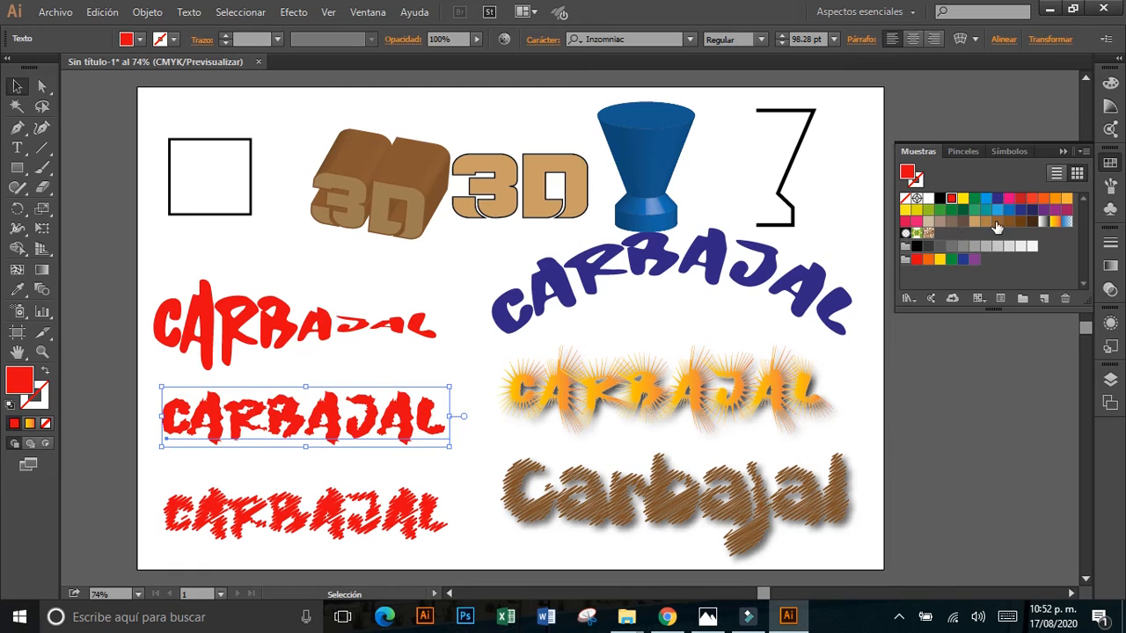
{"action": "left_click", "coordinate": [1032, 210]}
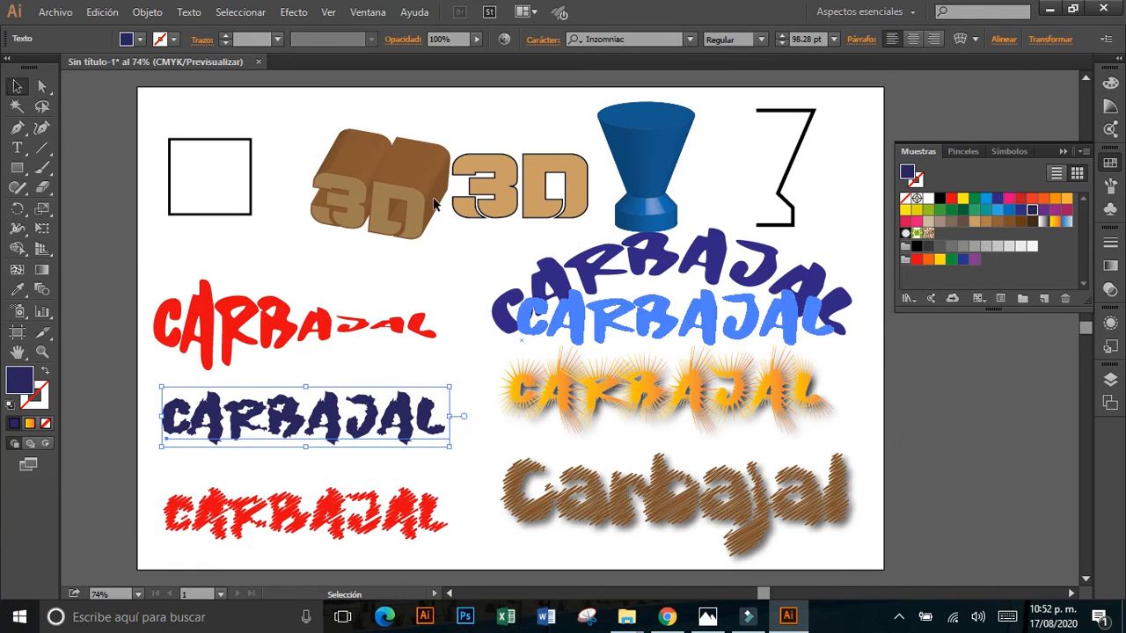
Warp the dark blue text with a horizontal Arco superior effect at 49% bend, and move it slightly down.
{"action": "left_click", "coordinate": [291, 12]}
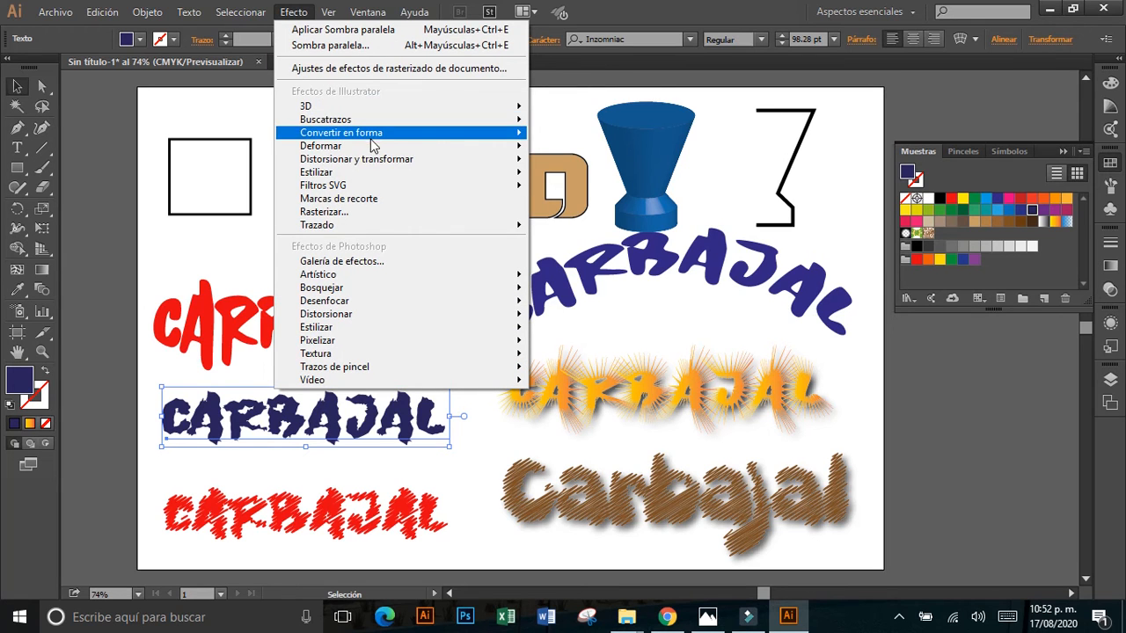
{"action": "mouse_move", "coordinate": [395, 149]}
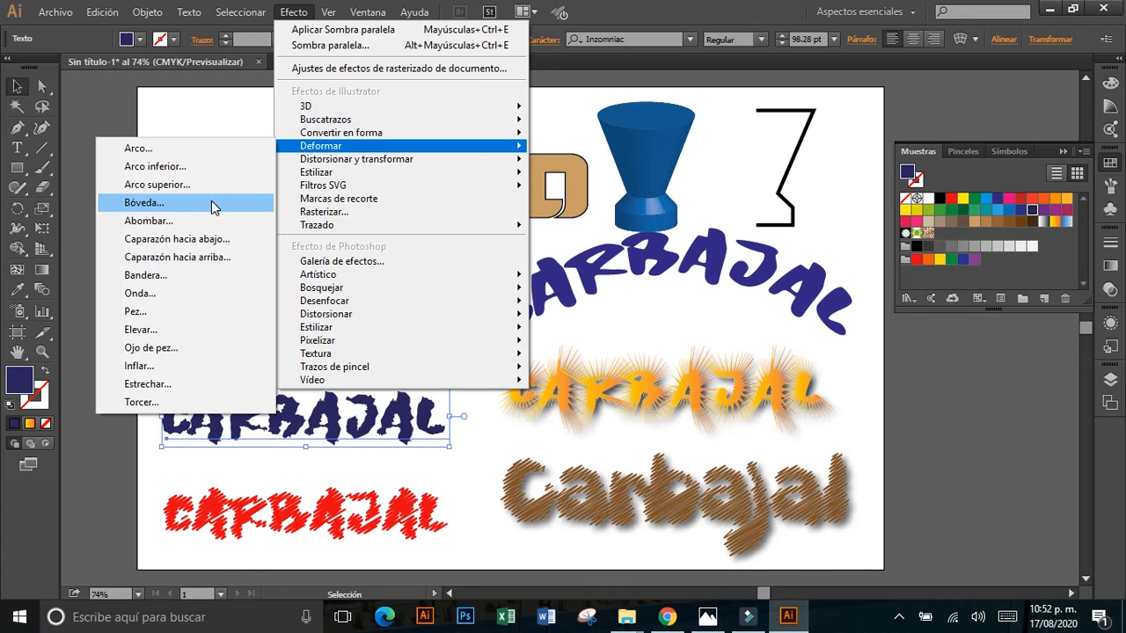
{"action": "left_click", "coordinate": [202, 193]}
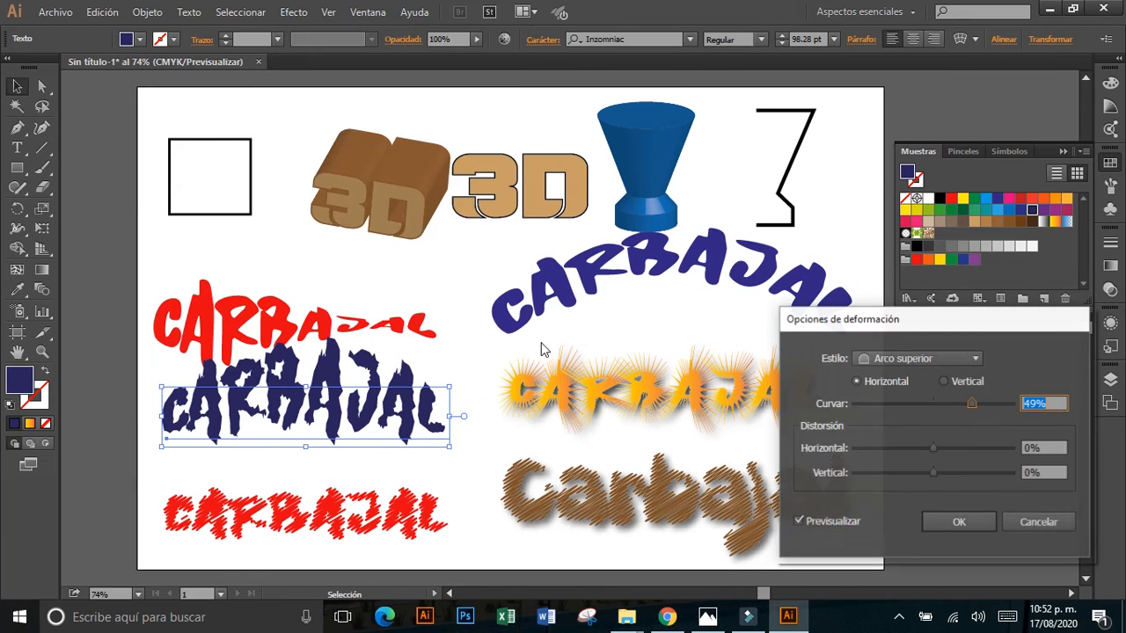
{"action": "left_click", "coordinate": [948, 519]}
{"action": "left_click_drag", "start_coordinate": [383, 419], "coordinate": [387, 440]}
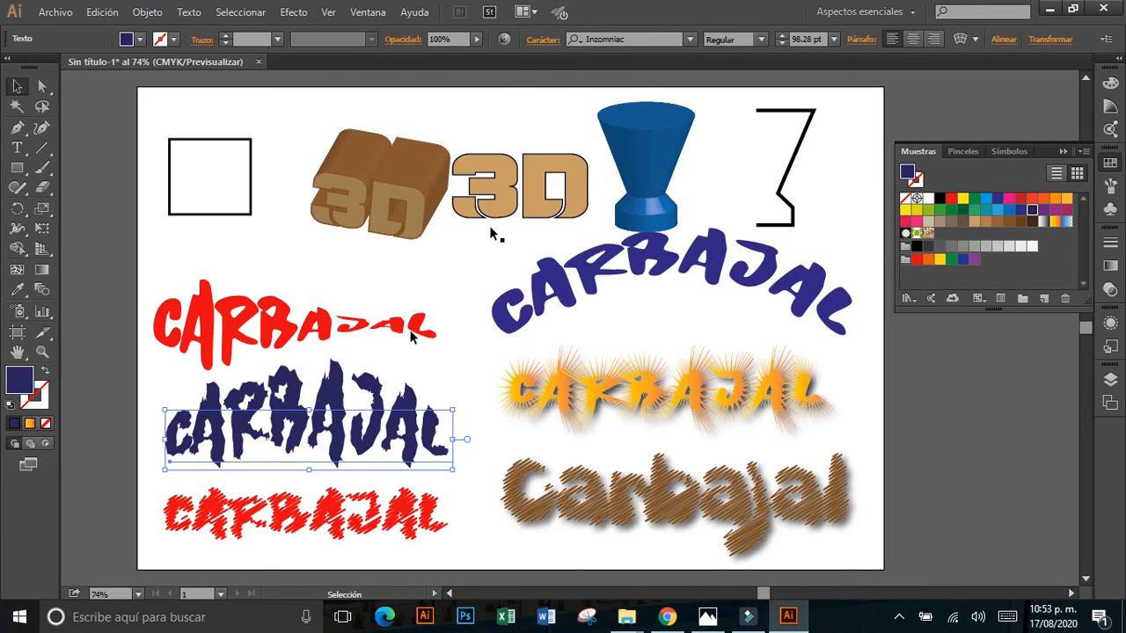
Convert the dark blue rough-edged text to outlines and select the outlined group.
{"action": "left_click_drag", "start_coordinate": [325, 419], "coordinate": [324, 418]}
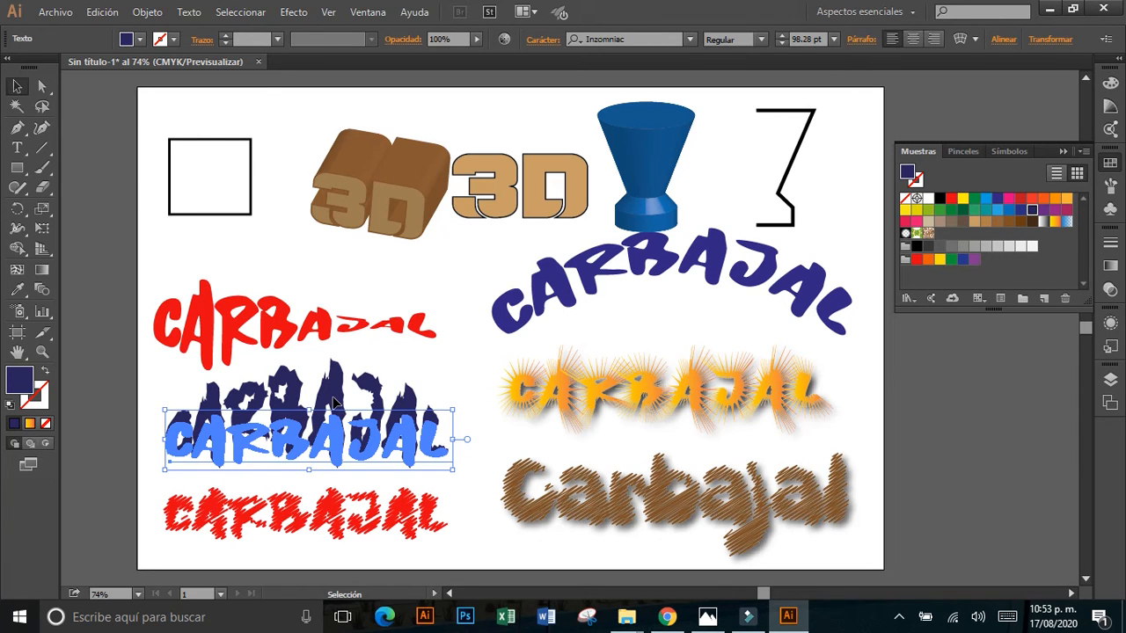
{"action": "right_click", "coordinate": [335, 402]}
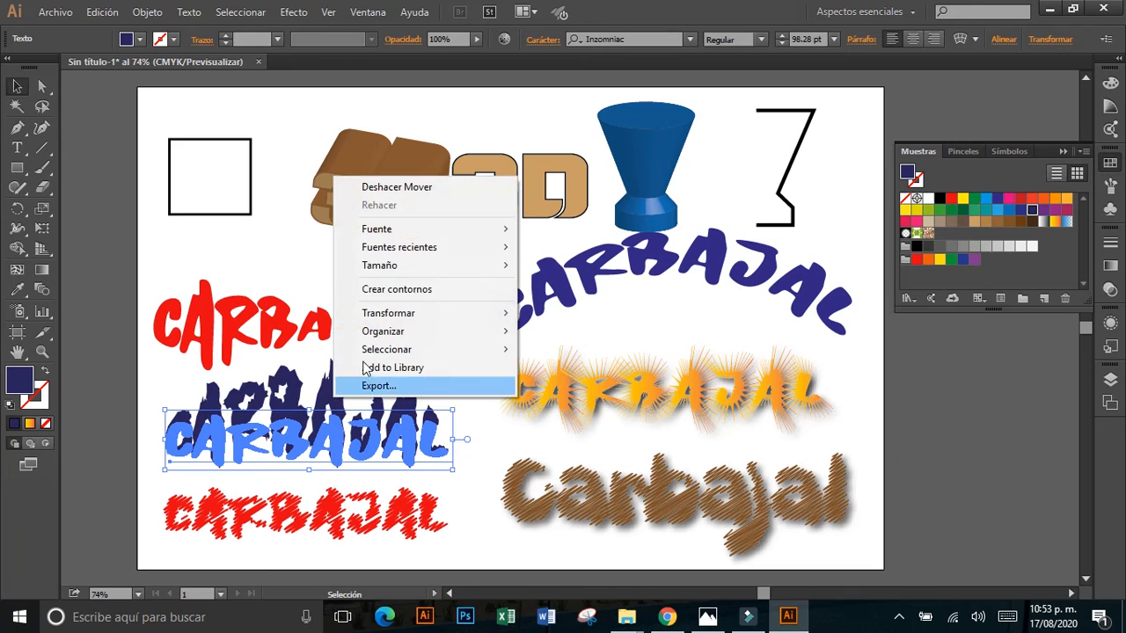
{"action": "left_click", "coordinate": [411, 294]}
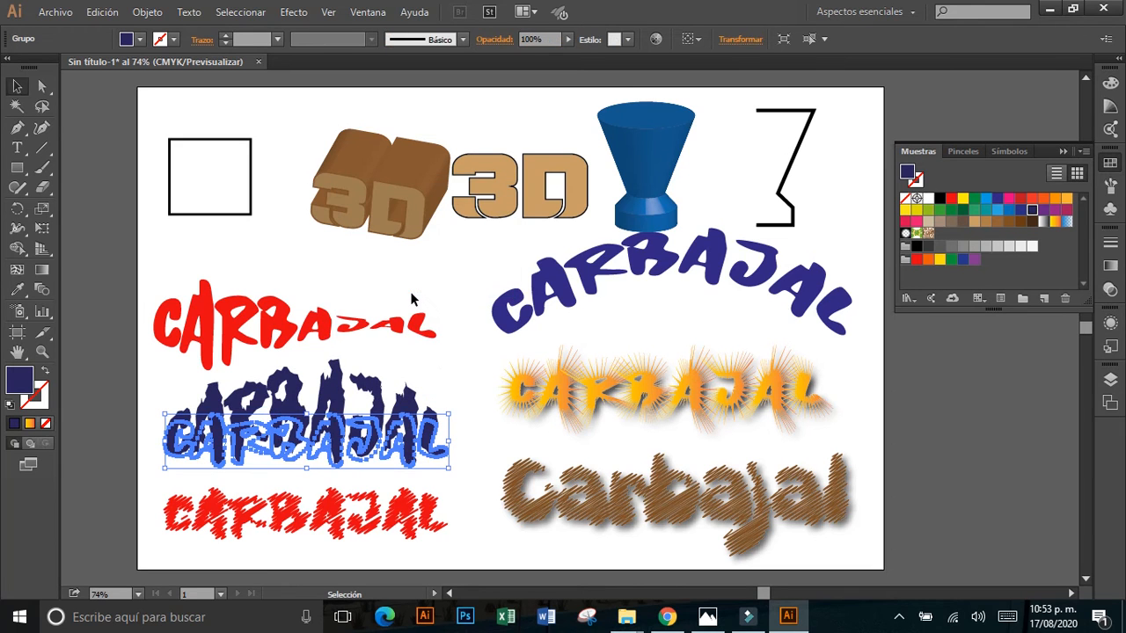
{"action": "left_click", "coordinate": [452, 374]}
{"action": "left_click", "coordinate": [410, 414]}
Start an outer glow (Resplandor exterior) on the outlined dark blue text in Trama mode with yellow F4ED08, previewed on the artboard.
{"action": "left_click", "coordinate": [308, 13]}
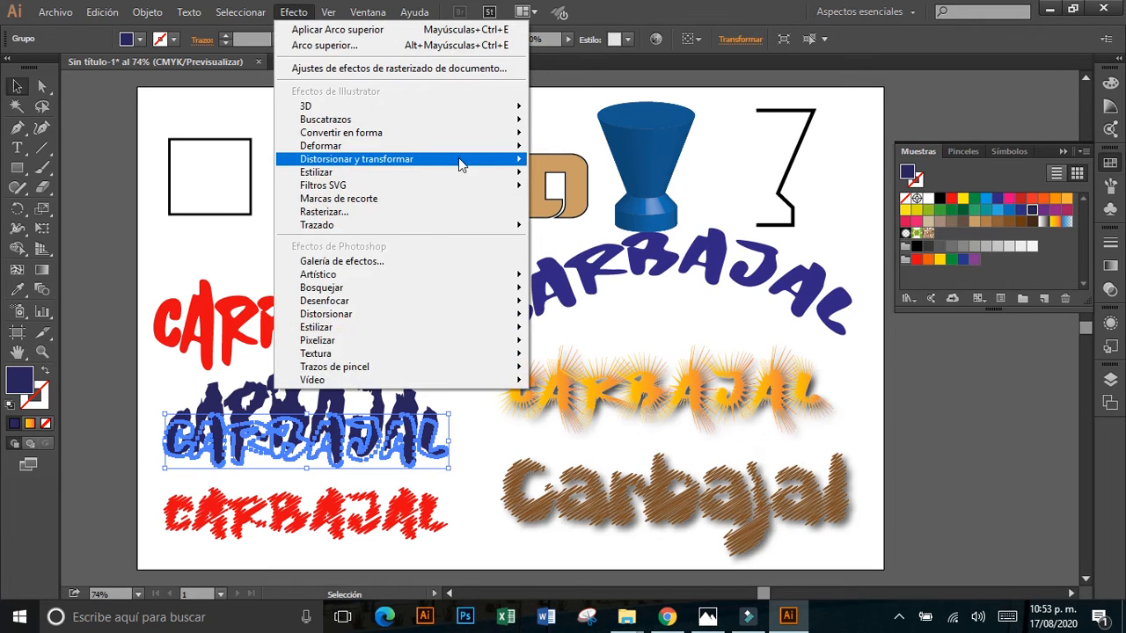
{"action": "mouse_move", "coordinate": [491, 177]}
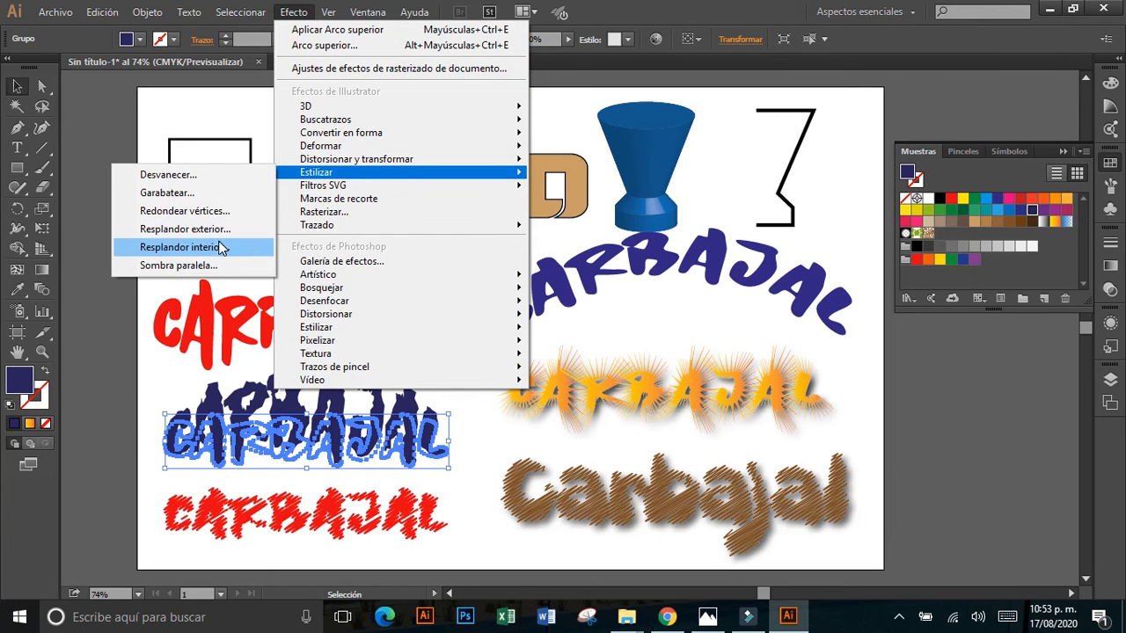
{"action": "left_click", "coordinate": [184, 229]}
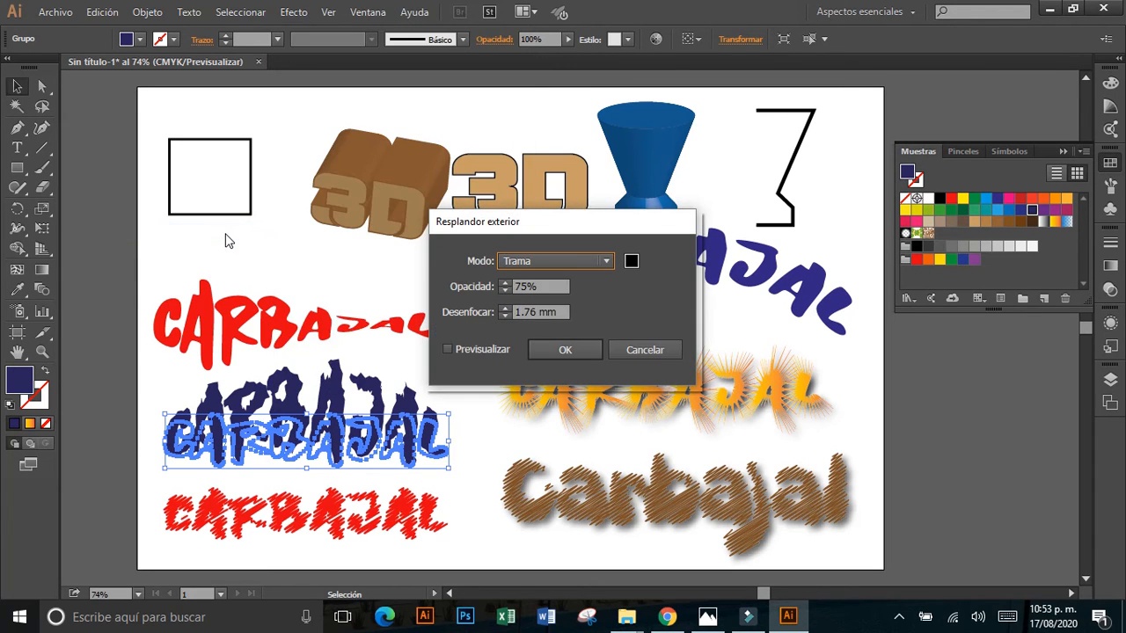
{"action": "left_click", "coordinate": [629, 262]}
{"action": "left_click", "coordinate": [546, 204]}
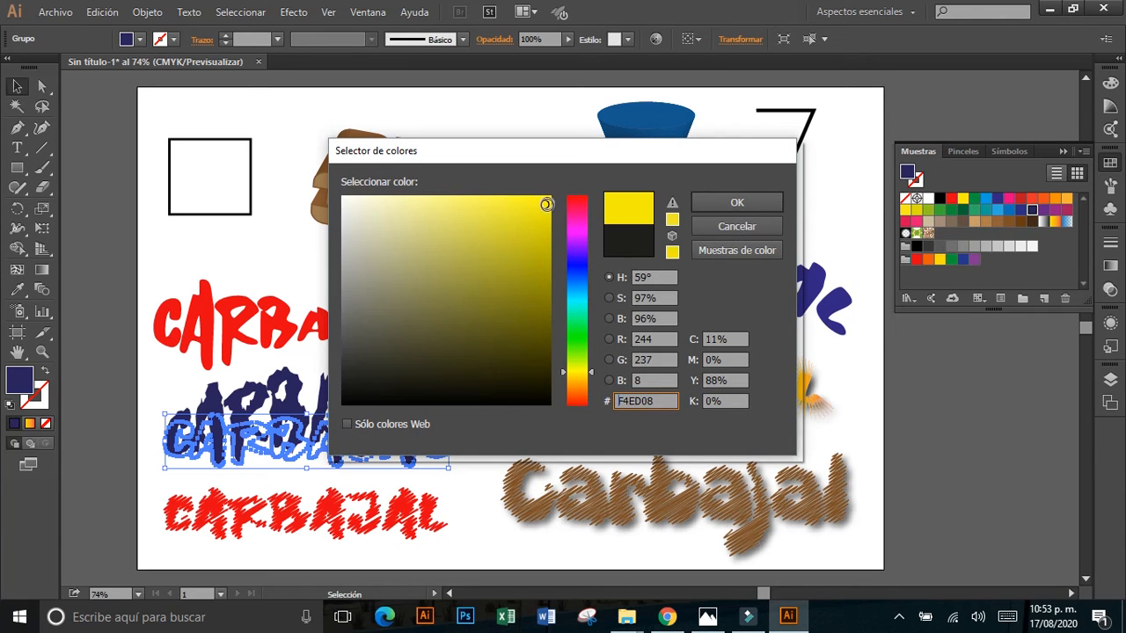
{"action": "left_click", "coordinate": [718, 197]}
{"action": "left_click", "coordinate": [448, 351]}
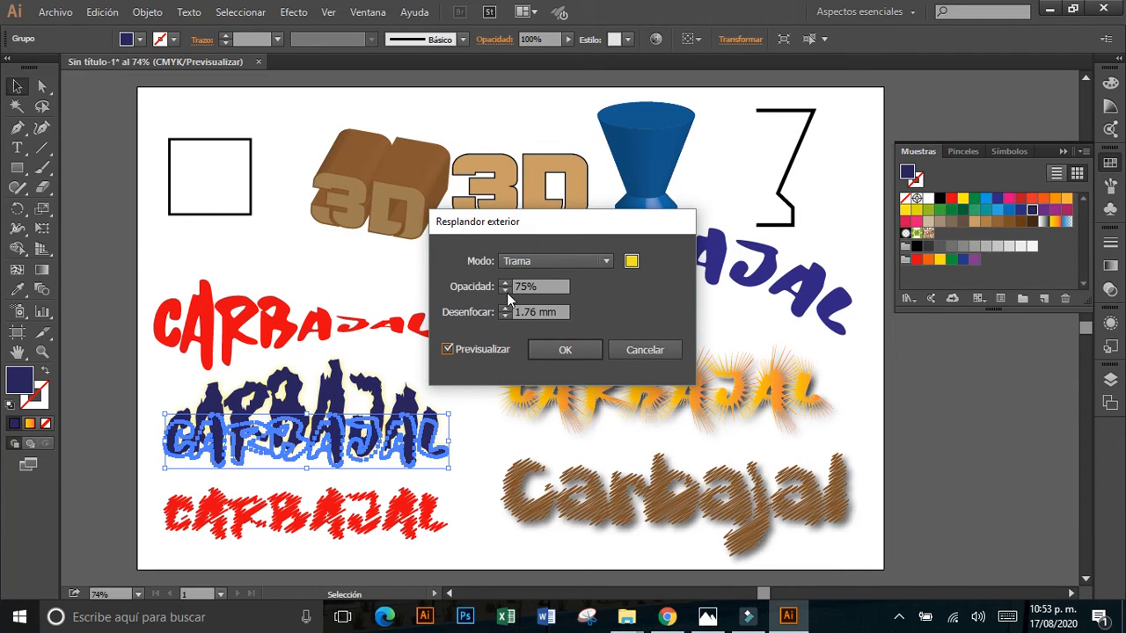
Set the outer glow's opacity to 95% and its blur to 3.76 mm, and apply it.
{"action": "left_click", "coordinate": [510, 286]}
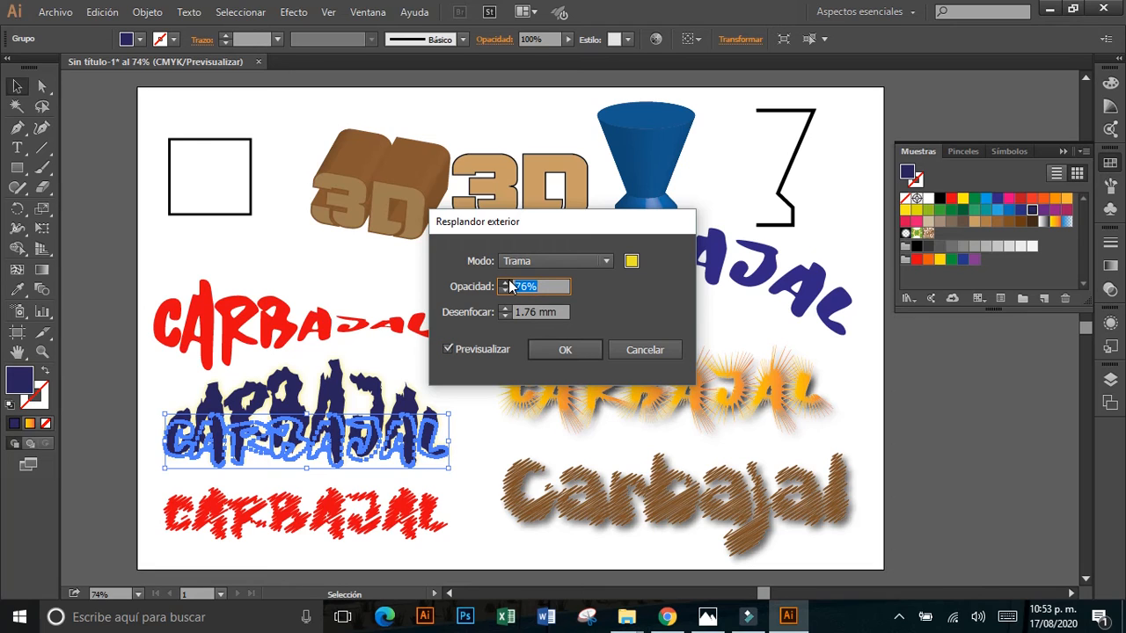
{"action": "left_click", "coordinate": [506, 282]}
{"action": "left_click", "coordinate": [509, 282]}
{"action": "left_click", "coordinate": [508, 283]}
{"action": "key", "text": "Up"}
{"action": "key", "text": "Up"}
{"action": "key", "text": "Up"}
{"action": "key", "text": "Up"}
{"action": "key", "text": "Up"}
{"action": "key", "text": "Up"}
{"action": "key", "text": "Up"}
{"action": "key", "text": "Up"}
{"action": "key", "text": "Up"}
{"action": "key", "text": "Up"}
{"action": "key", "text": "Up"}
{"action": "left_click_drag", "start_coordinate": [523, 312], "coordinate": [512, 313]}
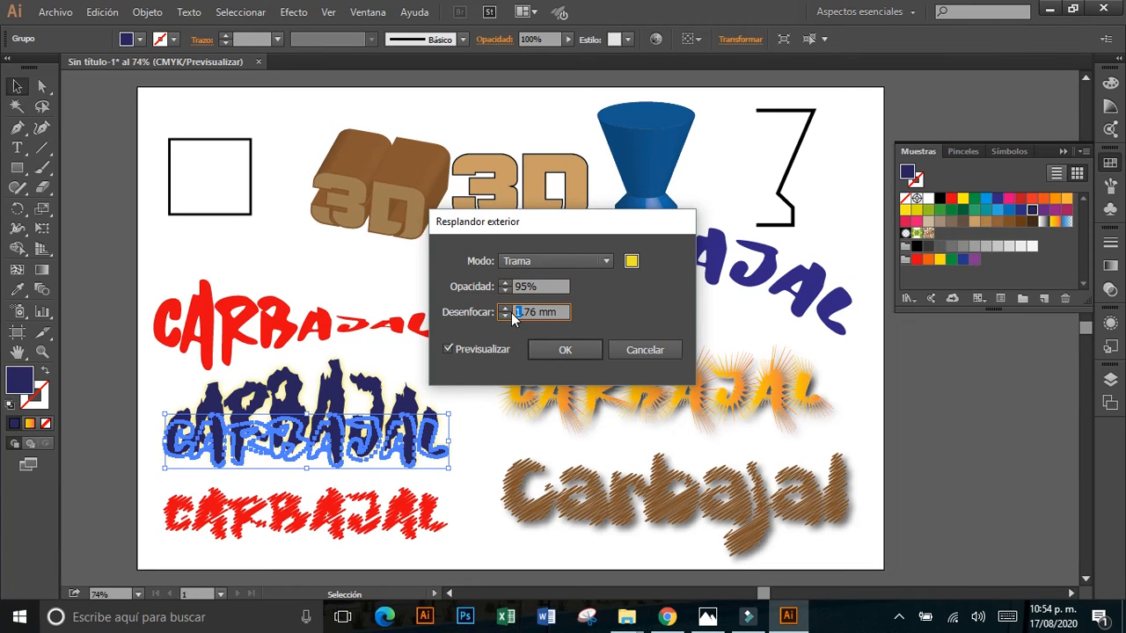
{"action": "type", "text": "3"}
{"action": "left_click", "coordinate": [563, 357]}
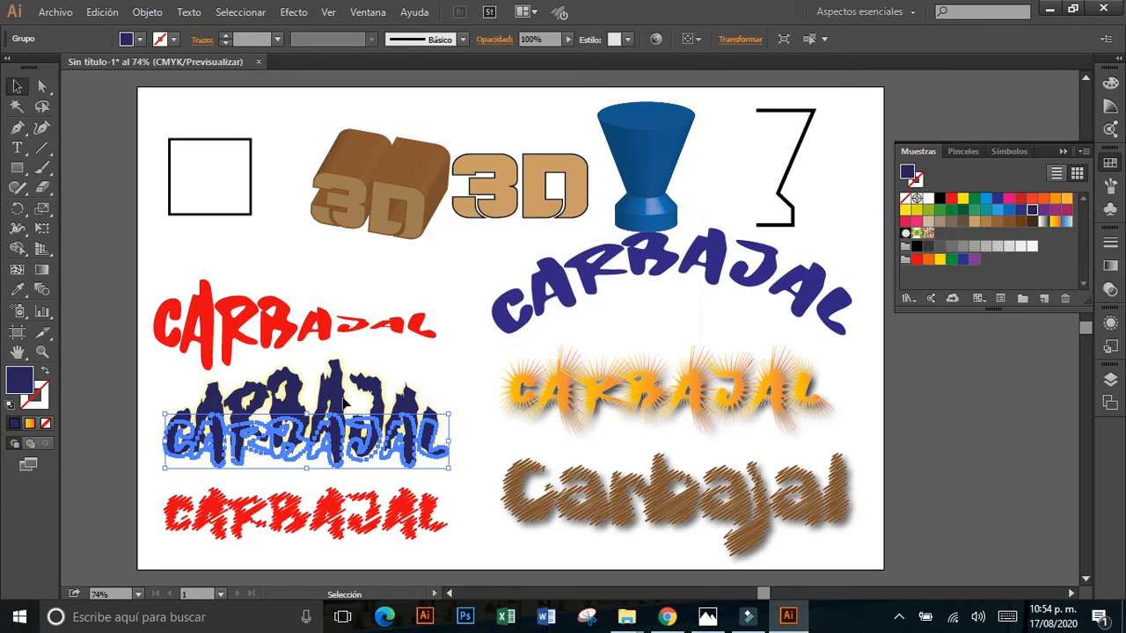
Move the tapering red text up about 21 mm, and draw a black-filled rectangle covering the glowing dark blue text.
{"action": "left_click", "coordinate": [441, 365]}
{"action": "left_click_drag", "start_coordinate": [307, 318], "coordinate": [315, 302]}
{"action": "key", "text": "m"}
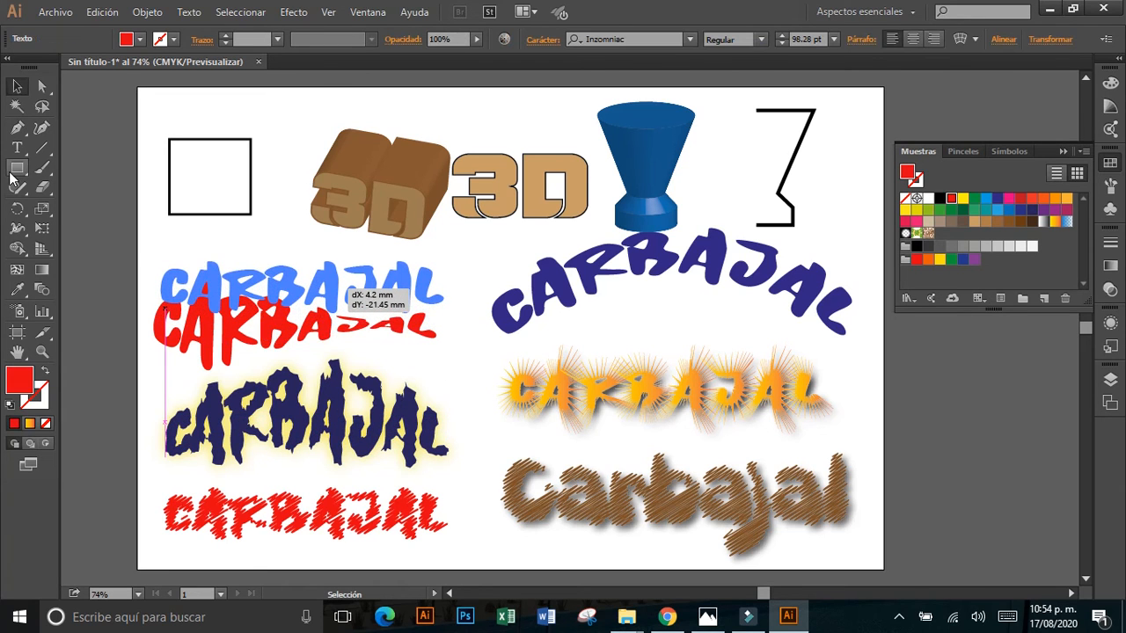
{"action": "mouse_move", "coordinate": [146, 357]}
{"action": "left_mouse_down"}
{"action": "mouse_move", "coordinate": [377, 493]}
{"action": "mouse_move", "coordinate": [510, 500]}
{"action": "mouse_move", "coordinate": [517, 464]}
{"action": "mouse_move", "coordinate": [468, 476]}
{"action": "left_mouse_up"}
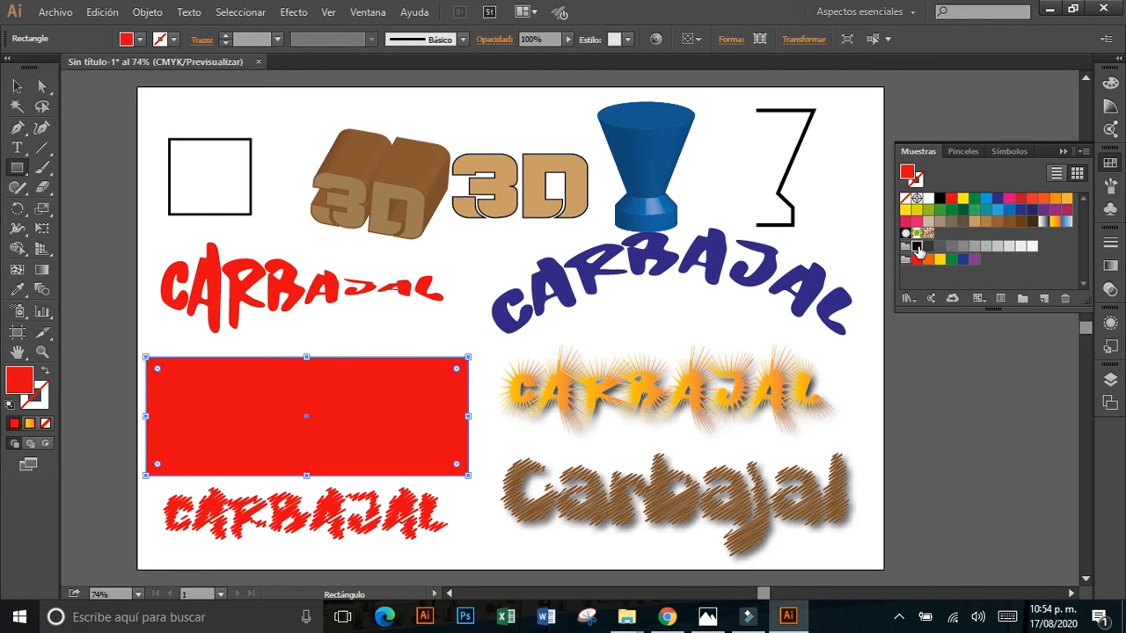
{"action": "left_click", "coordinate": [916, 247]}
{"action": "left_click", "coordinate": [17, 86]}
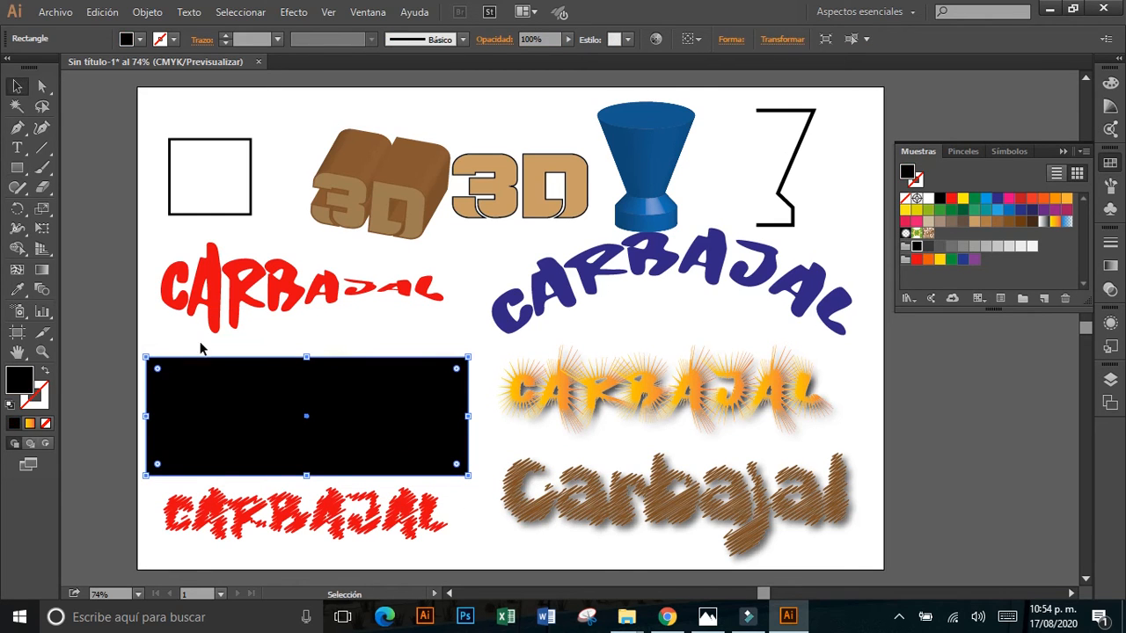
Send the black rectangle behind the glowing text and deselect it.
{"action": "right_click", "coordinate": [224, 383]}
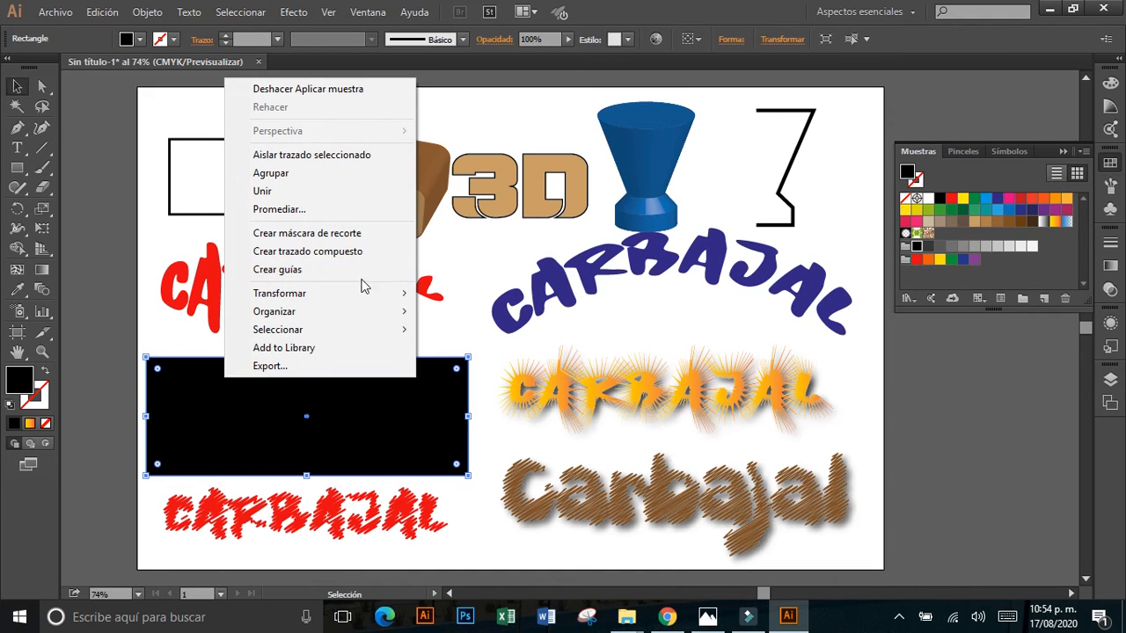
{"action": "mouse_move", "coordinate": [372, 311]}
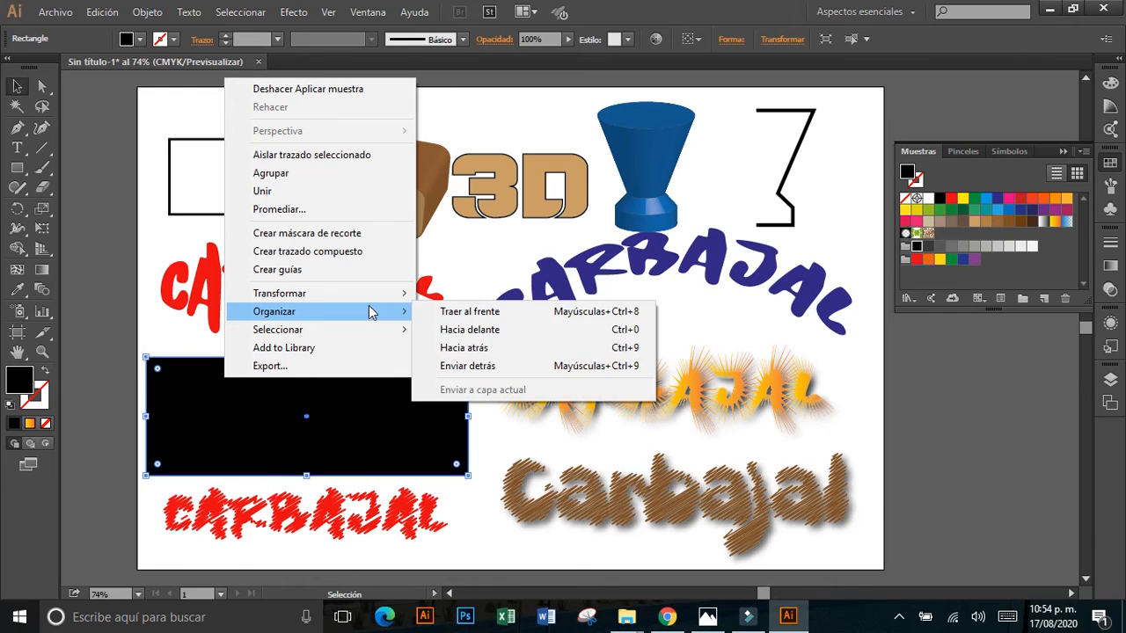
{"action": "left_click", "coordinate": [471, 370]}
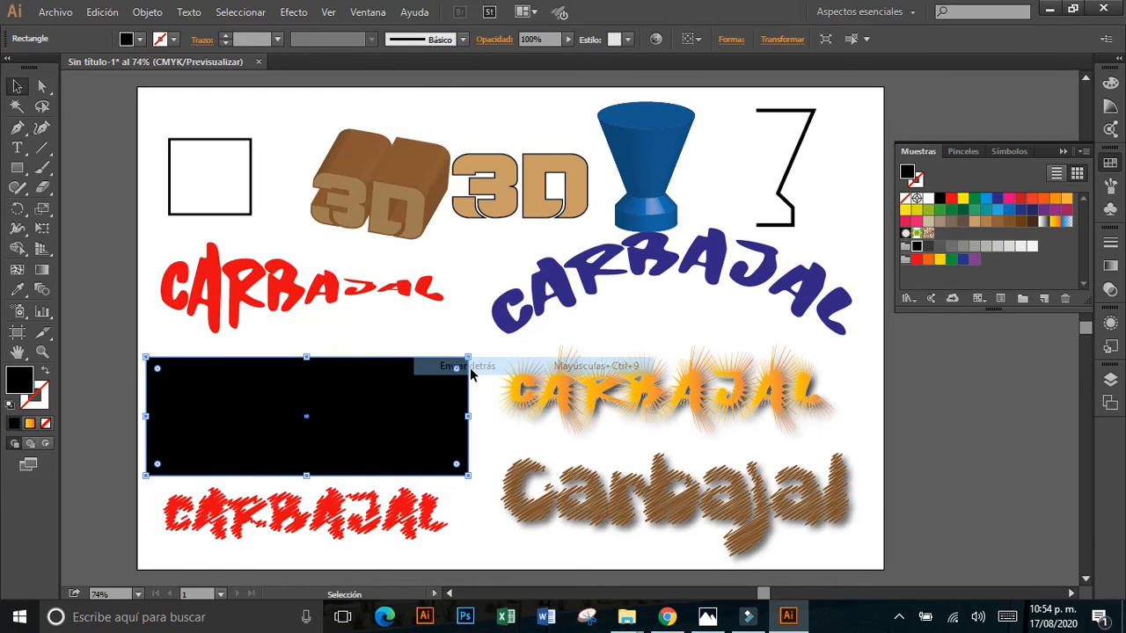
{"action": "left_click", "coordinate": [445, 326]}
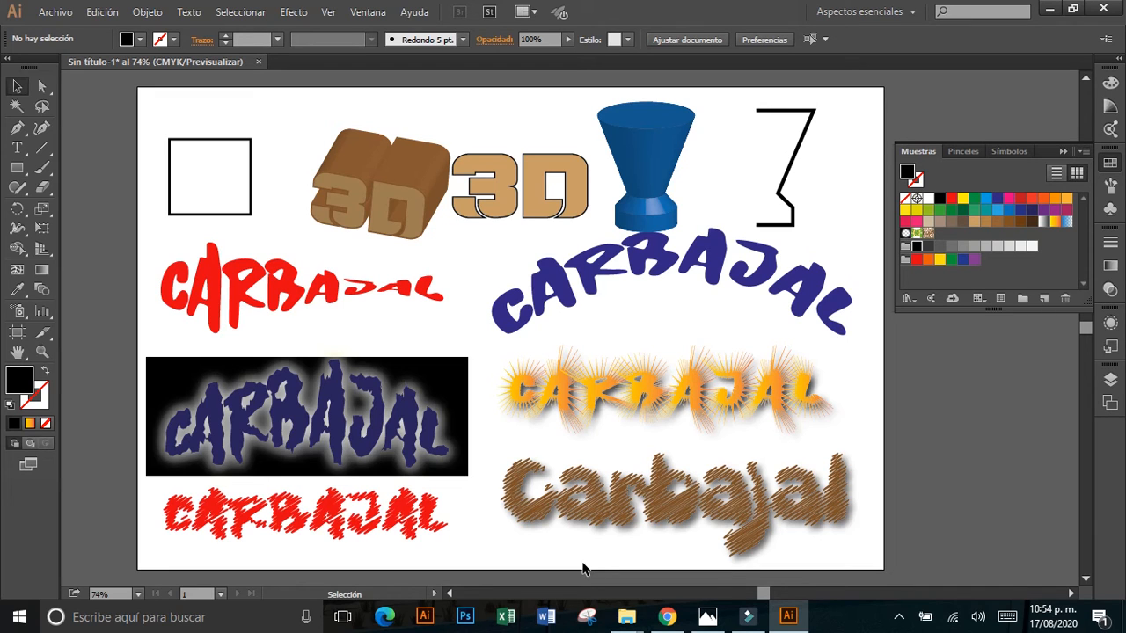
{"action": "left_click", "coordinate": [407, 421]}
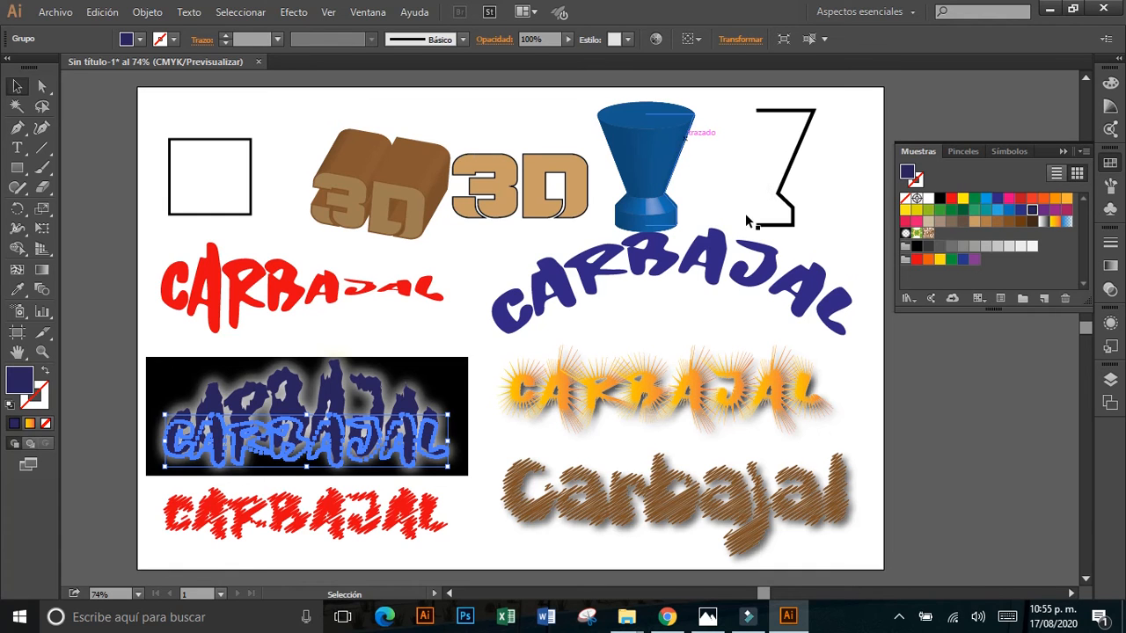
{"action": "left_click", "coordinate": [294, 13]}
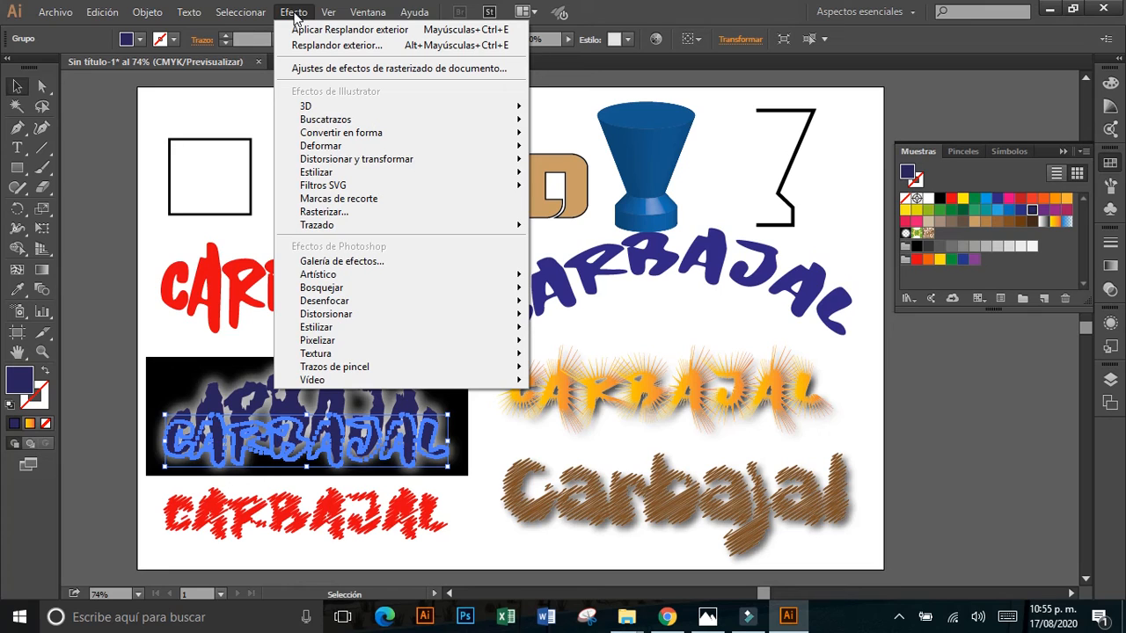
{"action": "mouse_move", "coordinate": [352, 111]}
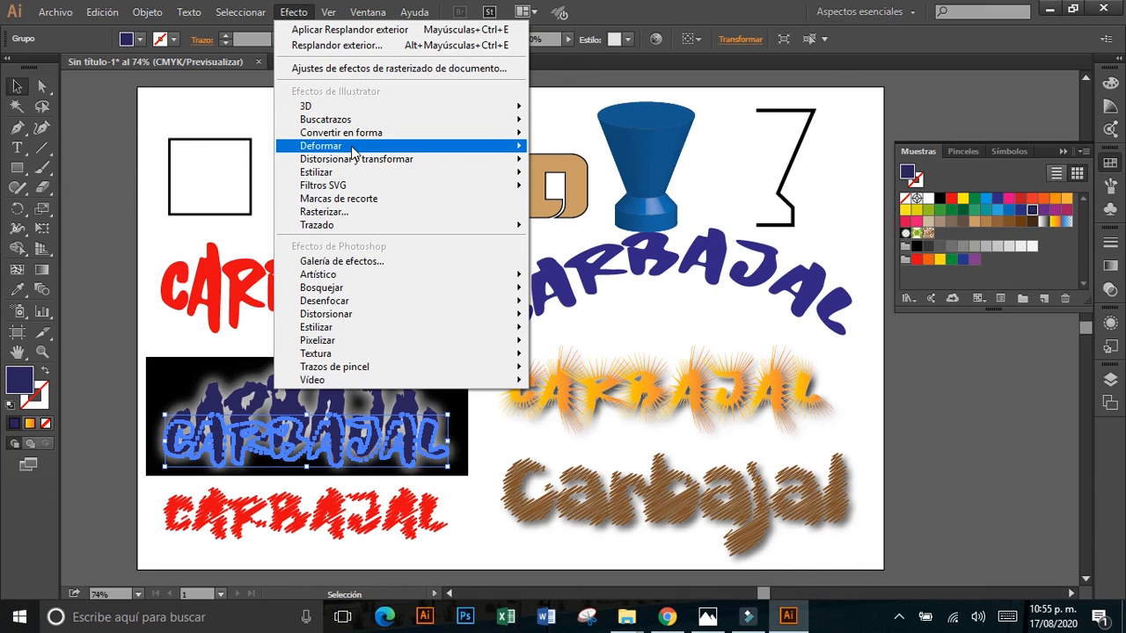
{"action": "mouse_move", "coordinate": [351, 152]}
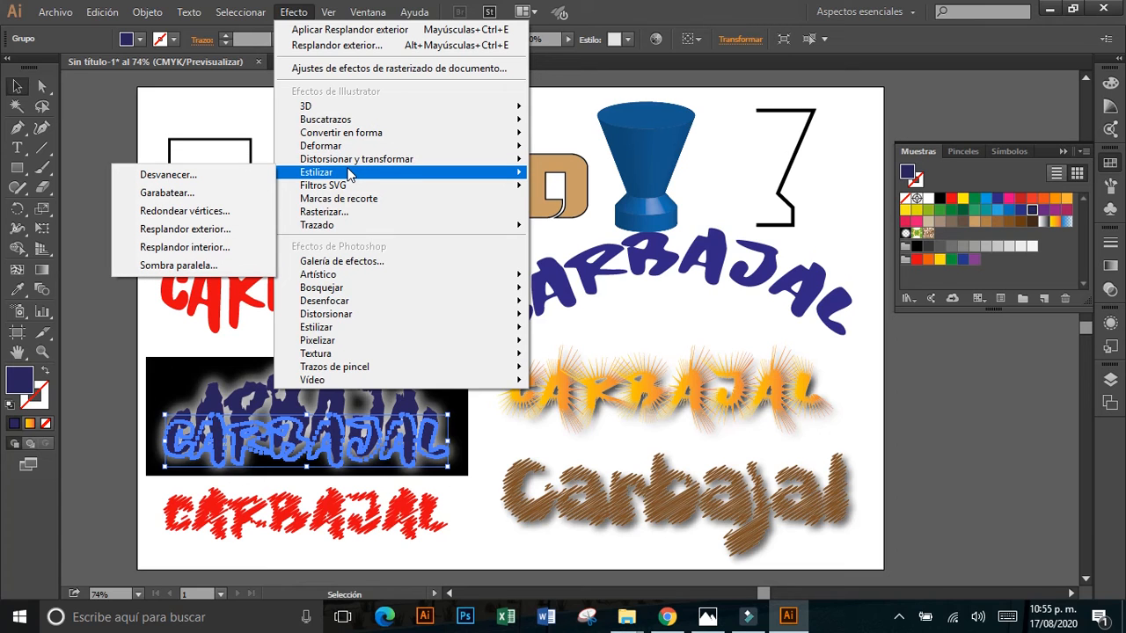
{"action": "left_click", "coordinate": [584, 272]}
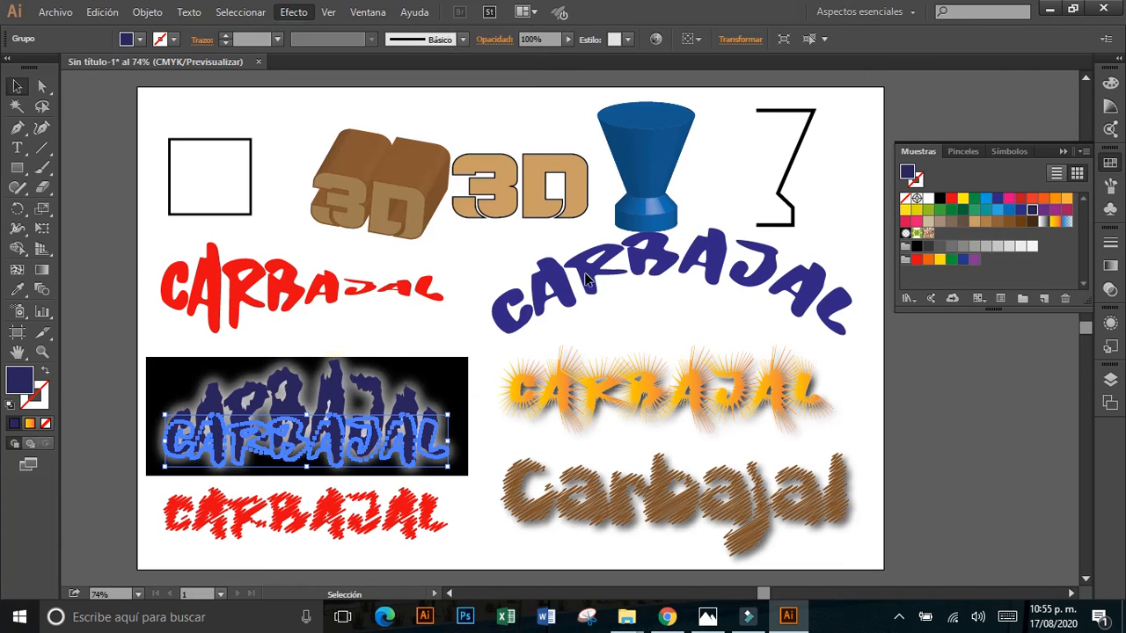
Move the arched blue text slightly down and start a previewed Zigzag effect on it with Absoluto size and Vértice points.
{"action": "left_click_drag", "start_coordinate": [589, 283], "coordinate": [590, 290]}
{"action": "left_click", "coordinate": [294, 12]}
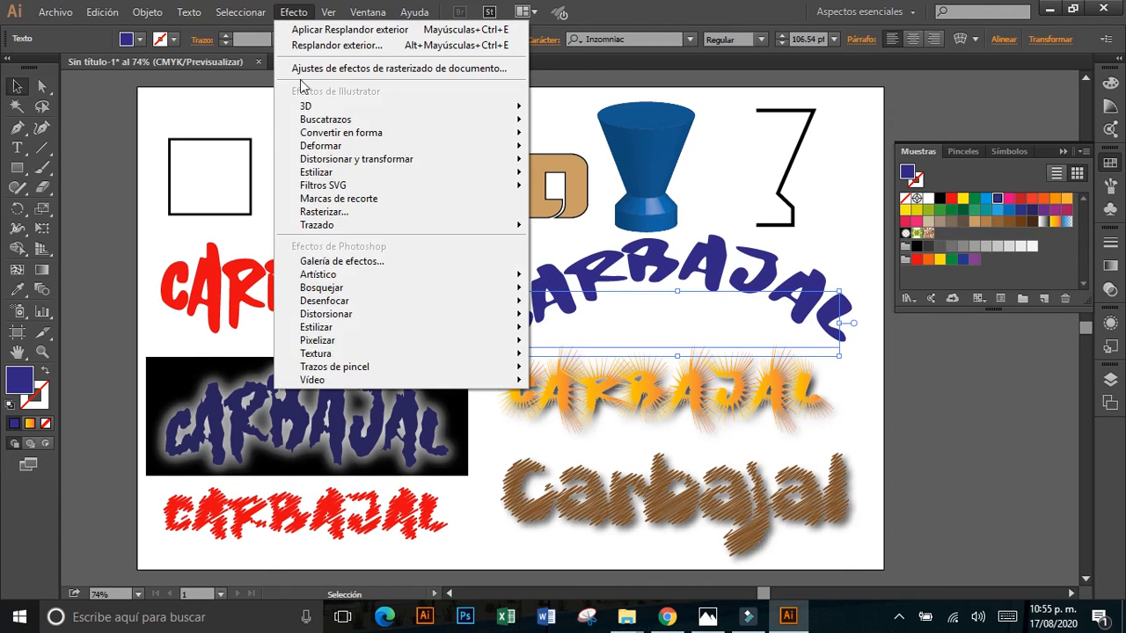
{"action": "mouse_move", "coordinate": [383, 167]}
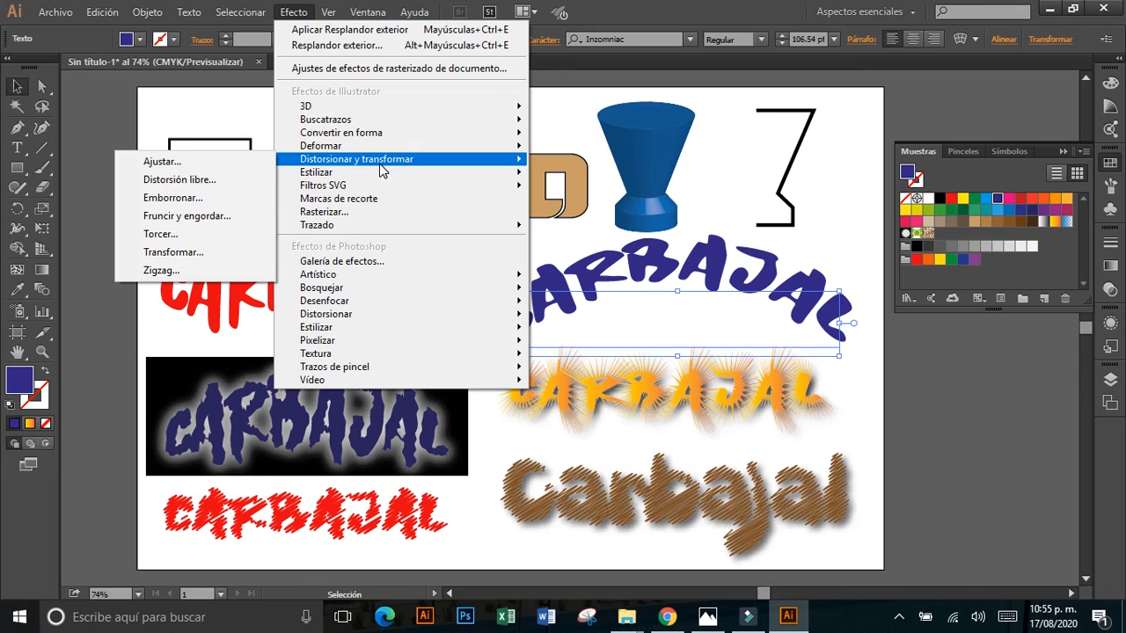
{"action": "left_click", "coordinate": [205, 270]}
{"action": "left_click_drag", "start_coordinate": [407, 181], "coordinate": [197, 156]}
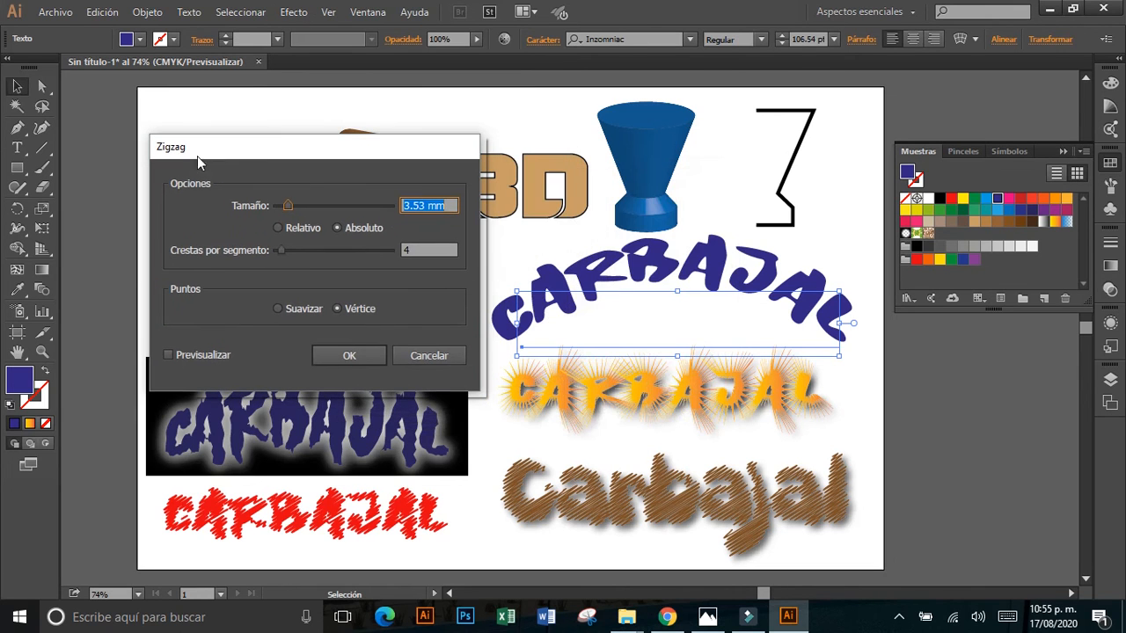
{"action": "left_click", "coordinate": [167, 355]}
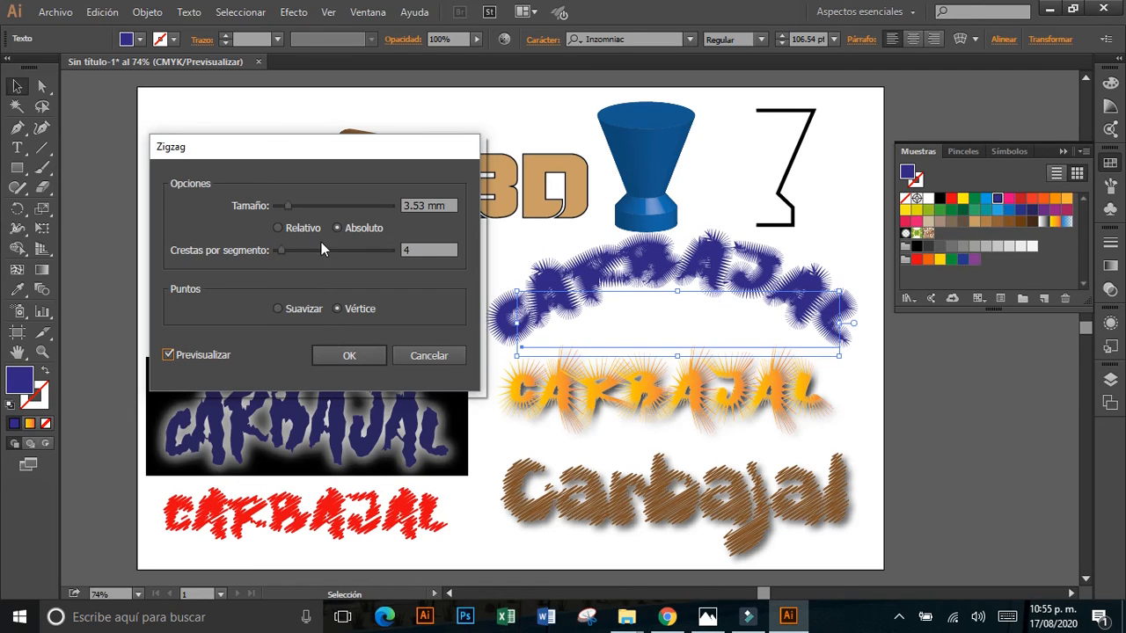
Set the Zigzag size to 1.41 mm with 4 ridges per segment, apply it and deselect the arched text.
{"action": "left_click", "coordinate": [323, 206]}
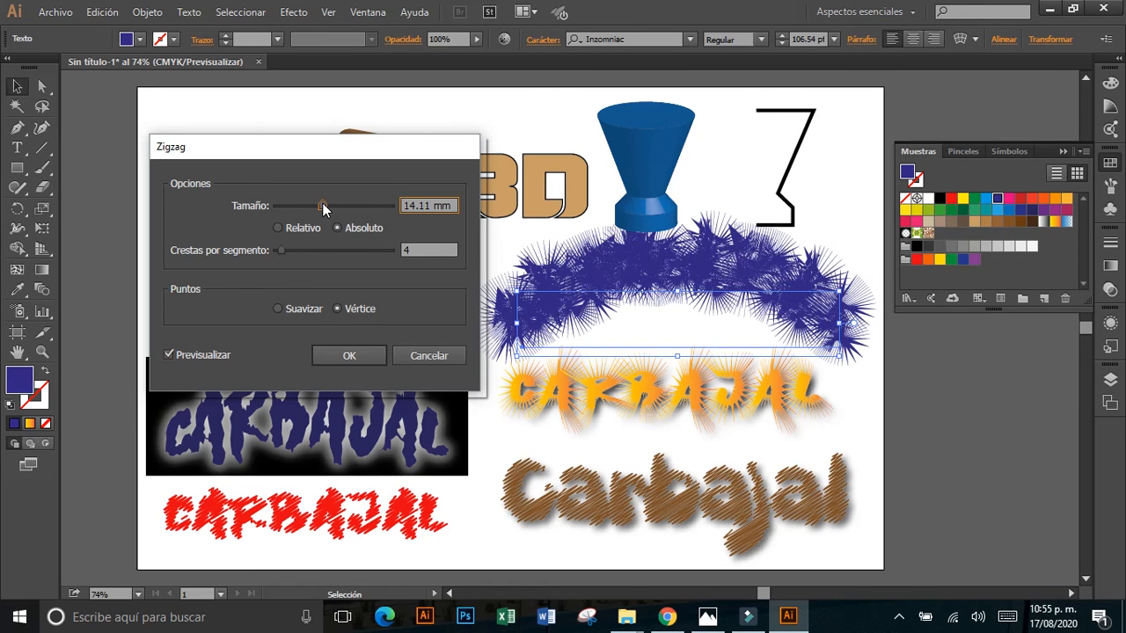
{"action": "left_click", "coordinate": [295, 207]}
{"action": "left_click", "coordinate": [281, 207]}
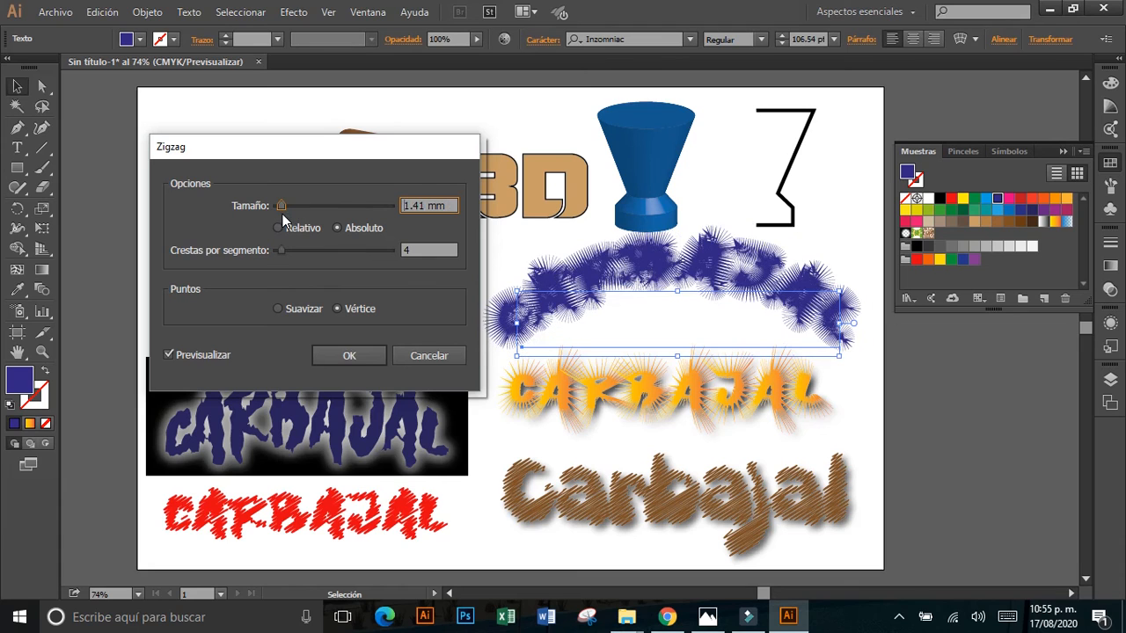
{"action": "left_click", "coordinate": [293, 251]}
{"action": "left_click_drag", "start_coordinate": [294, 250], "coordinate": [287, 254]}
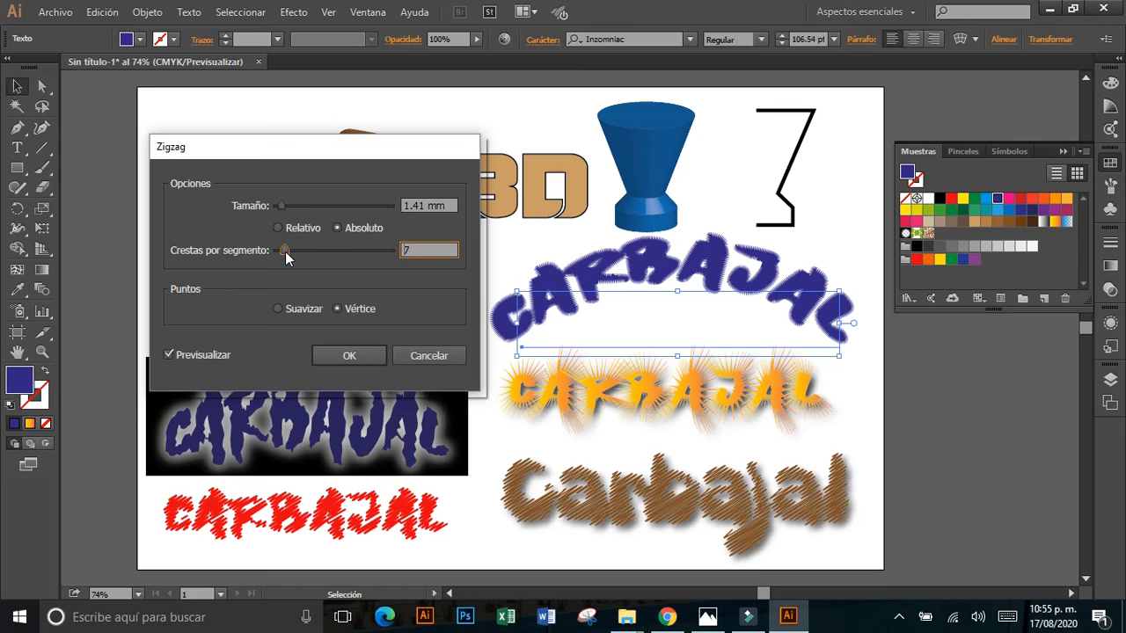
{"action": "left_click_drag", "start_coordinate": [287, 254], "coordinate": [282, 259]}
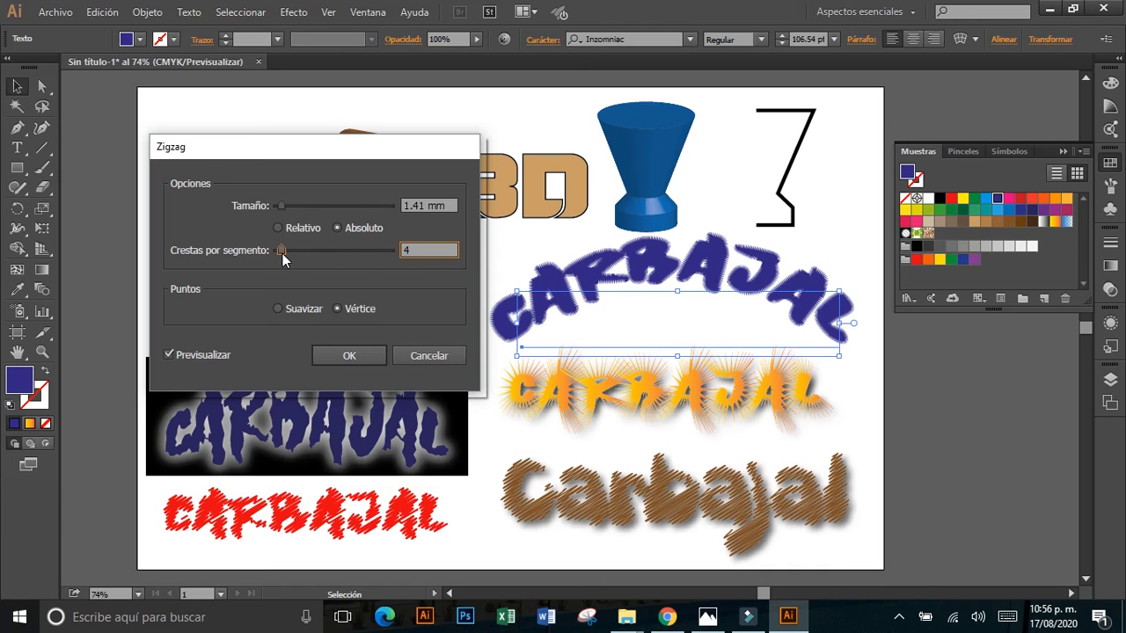
{"action": "left_click", "coordinate": [350, 357]}
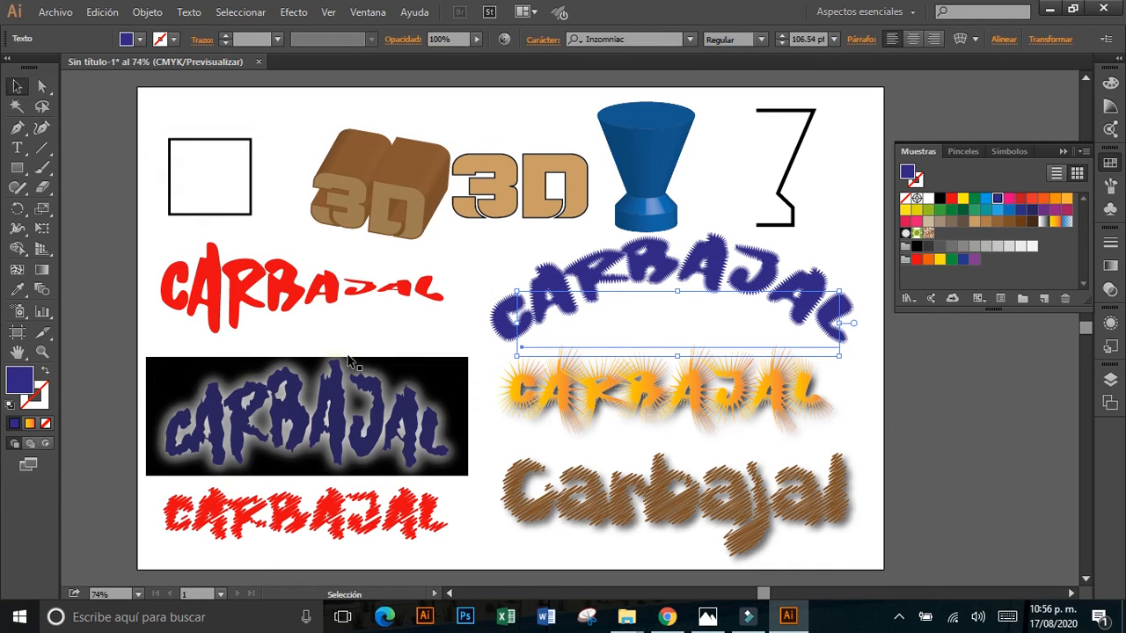
{"action": "left_click", "coordinate": [429, 330]}
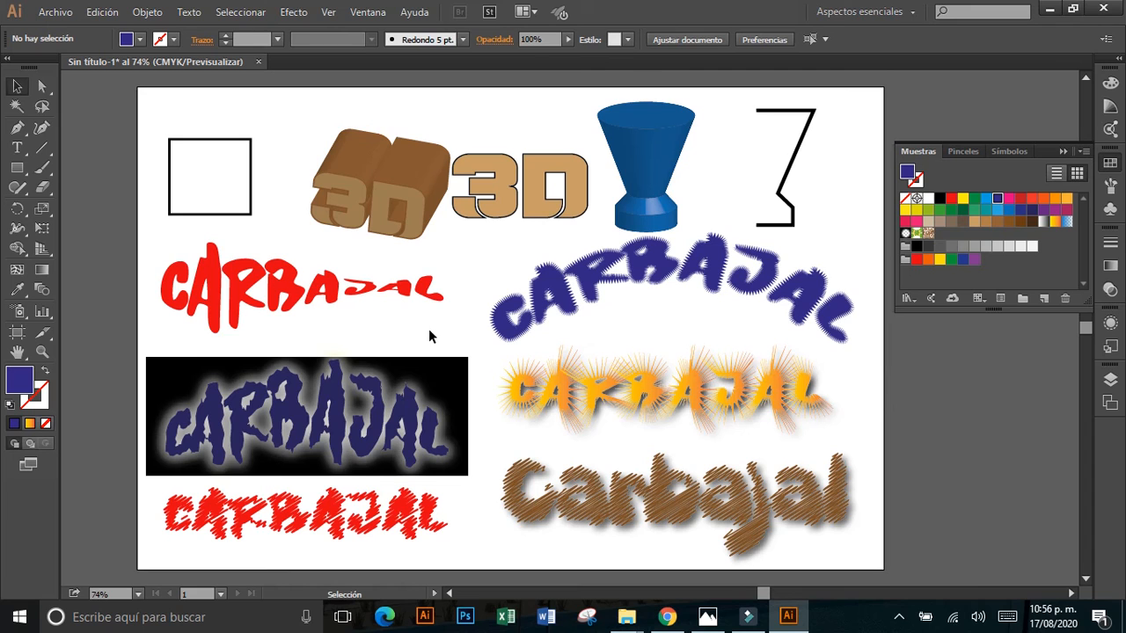
Switch to Fotos and view the Ad Alfeñique.png poster as an example of text effects.
{"action": "left_click", "coordinate": [707, 617]}
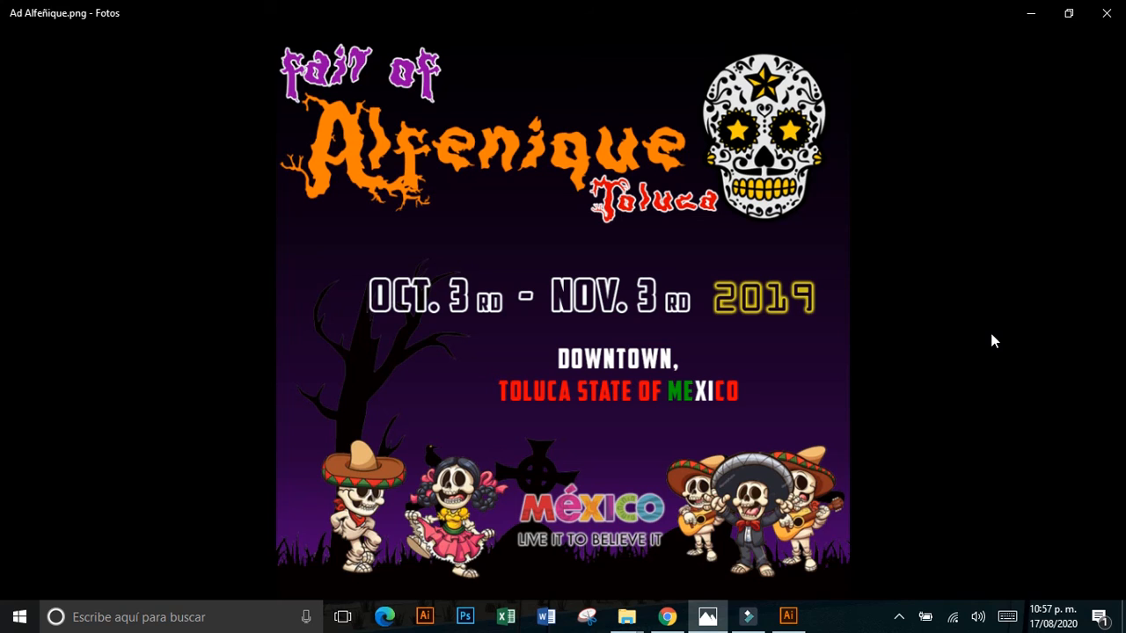
{"action": "mouse_move", "coordinate": [991, 335]}
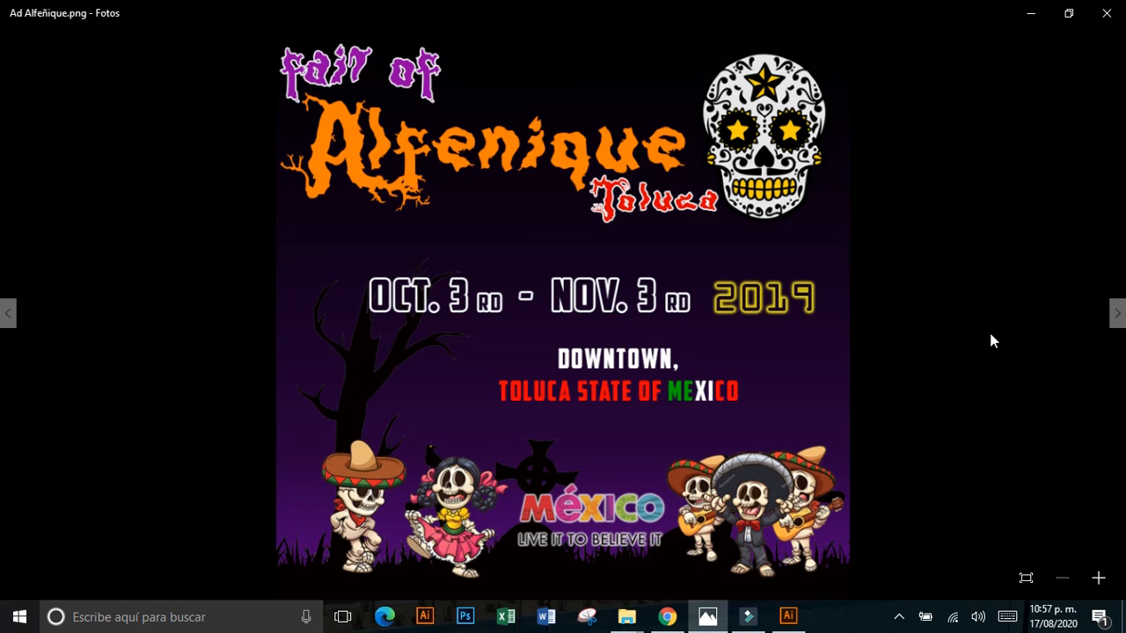